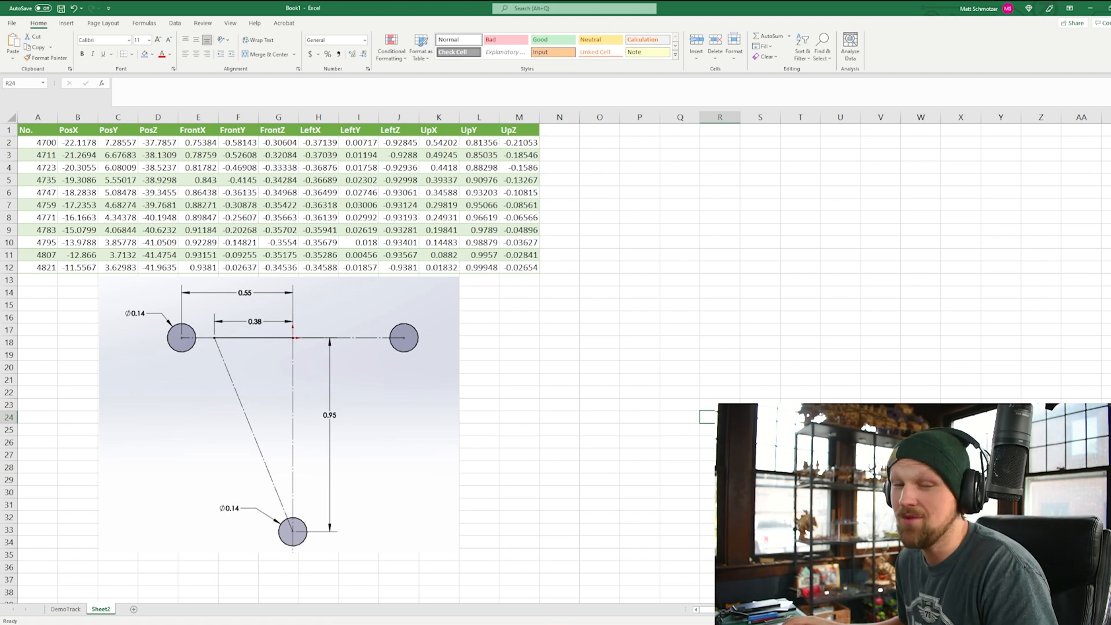
# Add the header "Rail Gauge / 2" in N1, copied from the Intamin track demo workbook, and widen column N to fit it.
pyautogui.click(558, 624)
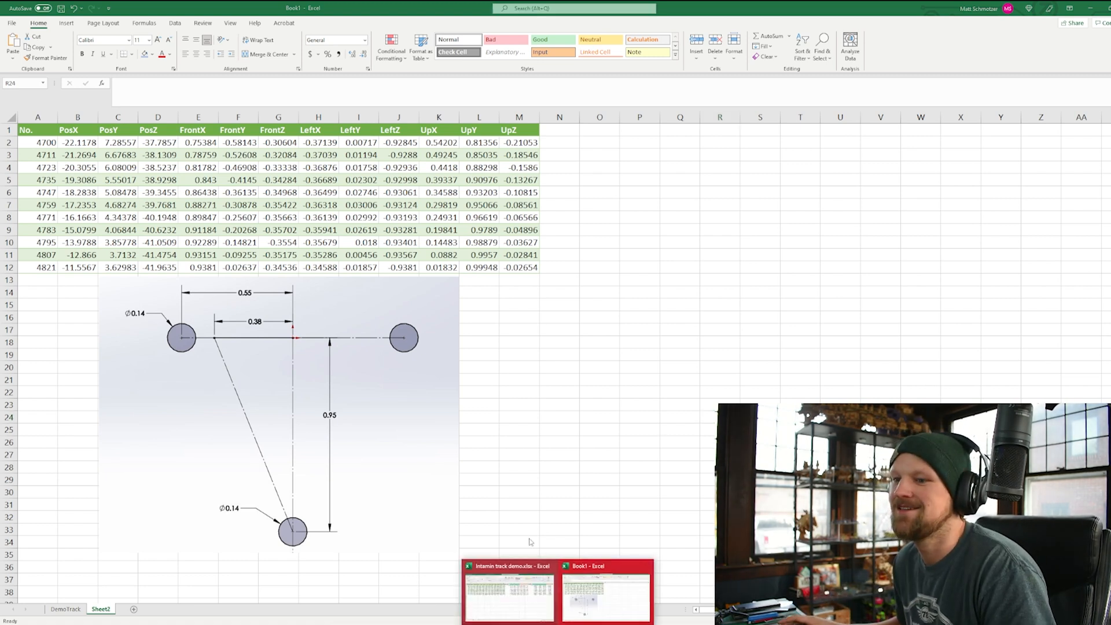
pyautogui.click(535, 589)
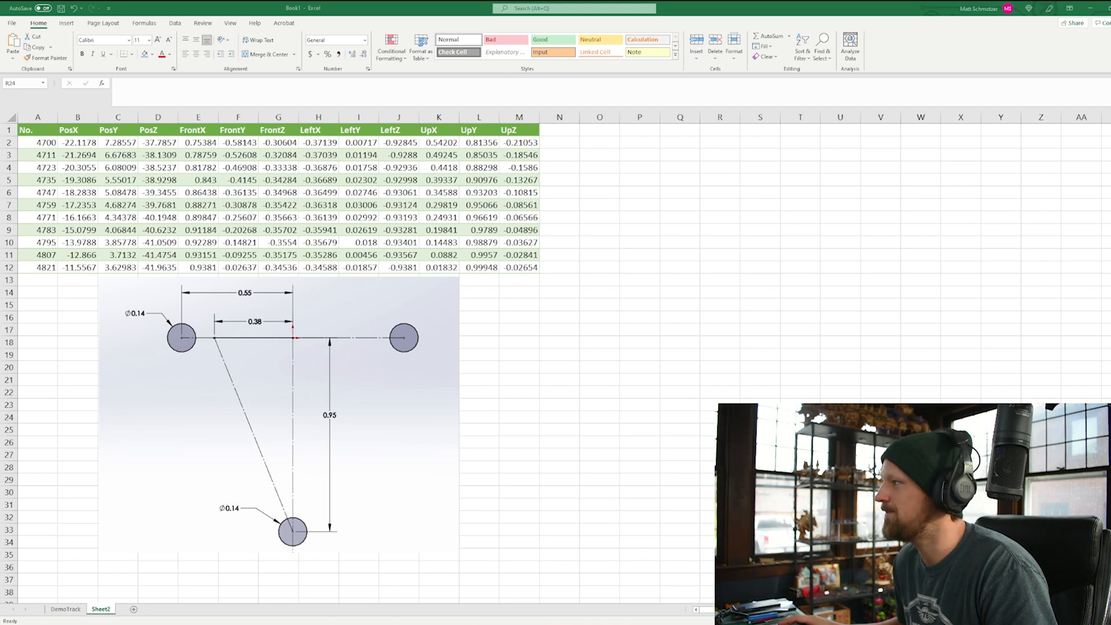
pyautogui.click(558, 130)
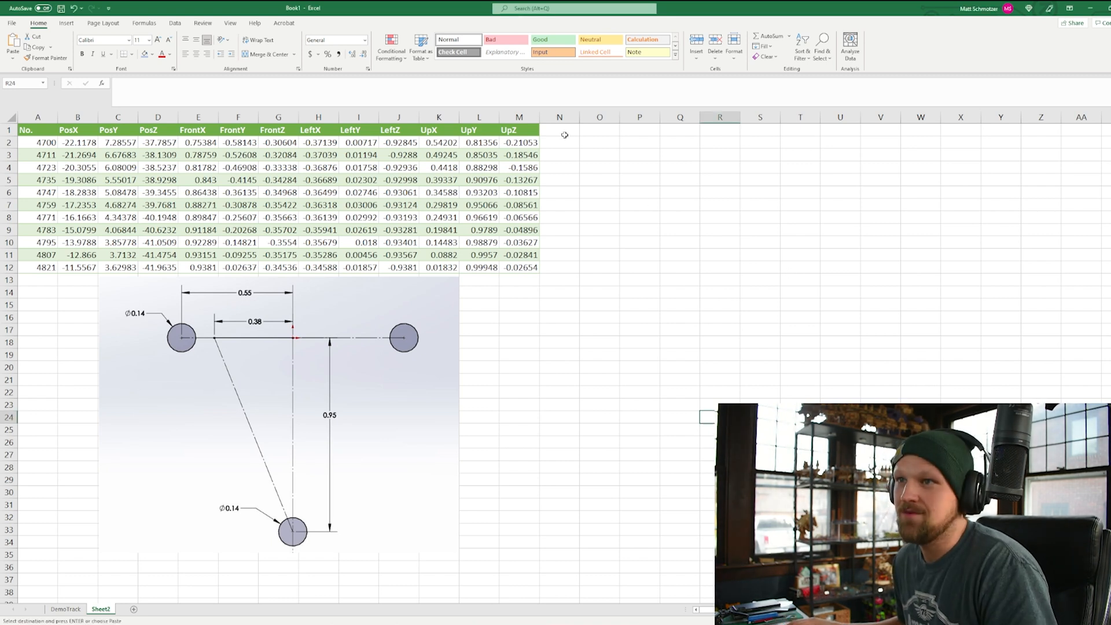
pyautogui.write('Rail Gauge / 2')
pyautogui.click(758, 382)
pyautogui.moveTo(580, 117); pyautogui.dragTo(608, 117)
pyautogui.click(741, 283)
# Enter 0.55 as the half rail gauge in N2.
pyautogui.click(587, 144)
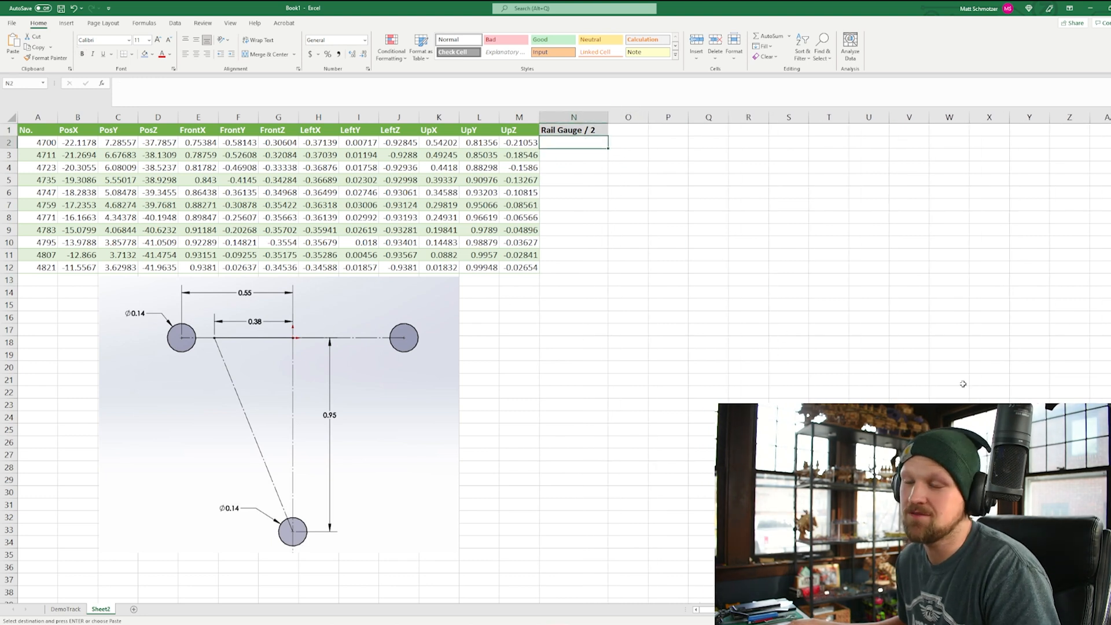
pyautogui.write('0.55')
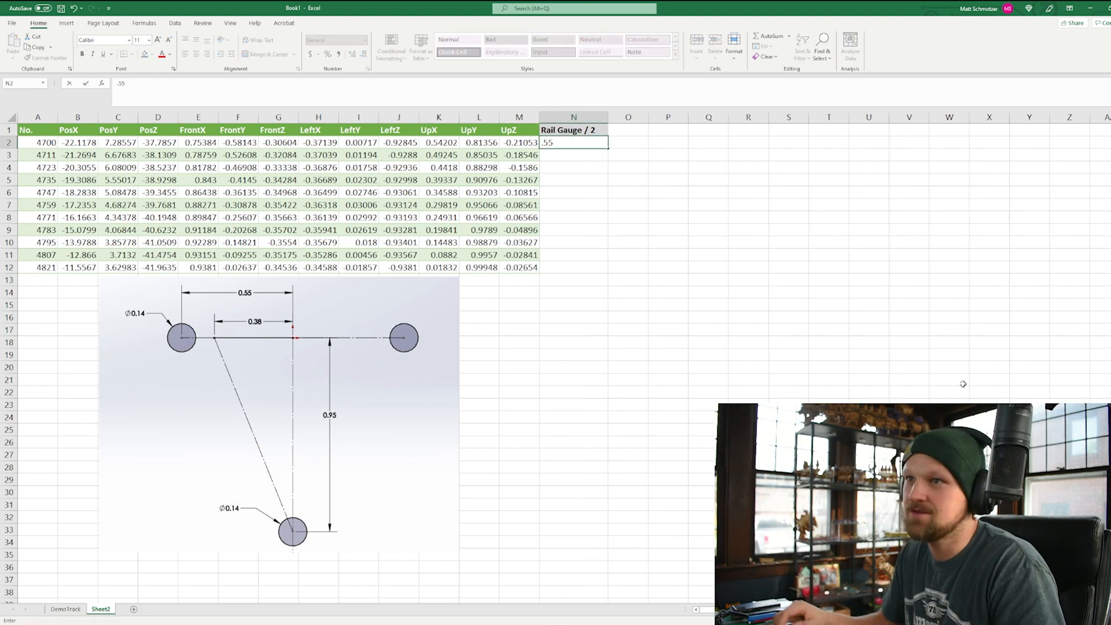
pyautogui.click(772, 332)
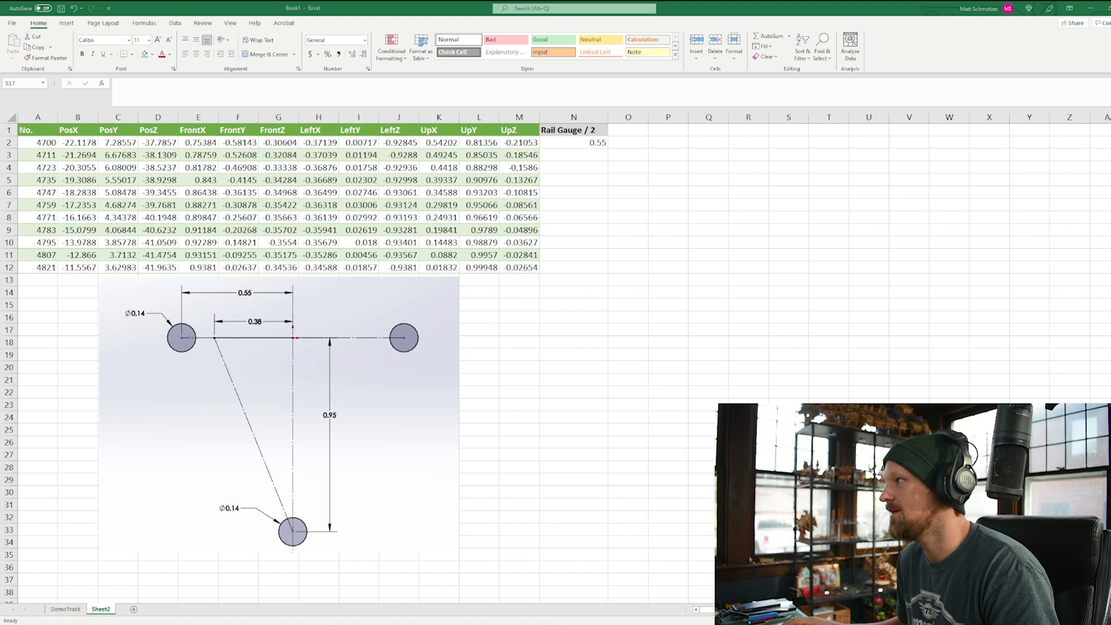
# Add the headers Left Rail X, Y, Z and Right Rail X, Y, Z in O1:T1 and widen those columns to fit.
pyautogui.click(648, 133)
pyautogui.click(641, 133)
pyautogui.write('Left Rail X\tLeft Rail Y\tLeft Rail Z\tRight Rail\tRight Rail\tRight Rail')
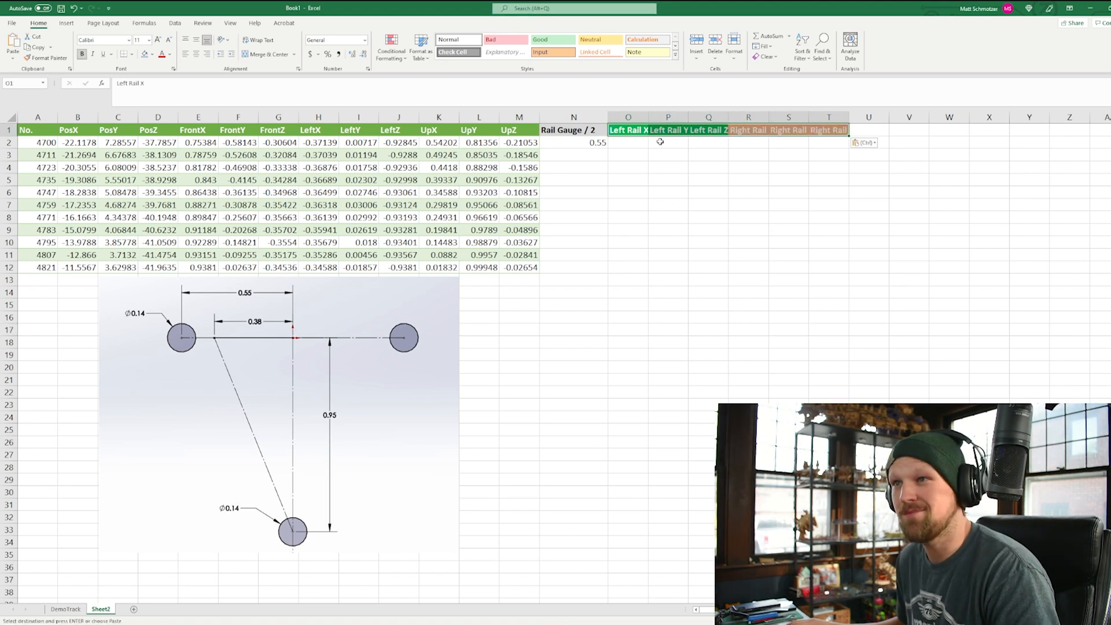
pyautogui.click(704, 217)
pyautogui.moveTo(648, 117); pyautogui.dragTo(904, 117)
pyautogui.click(923, 192)
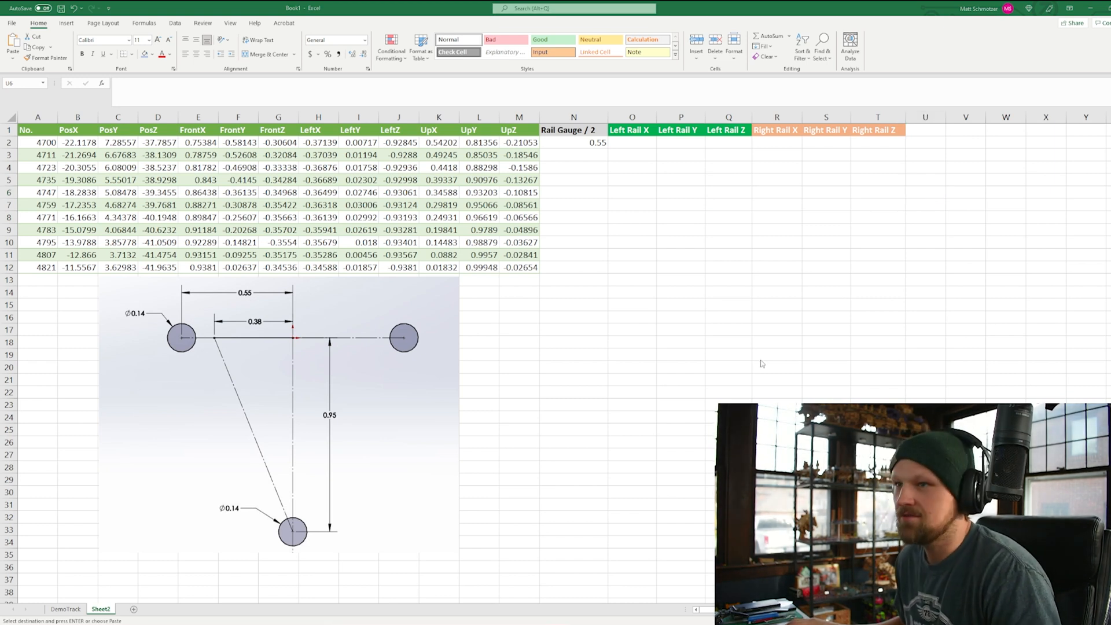
# Calculate the left rail coordinates with =B2+(H2*$N$2) in O2 and fill the formula through Q12.
pyautogui.click(631, 143)
pyautogui.write('=B2+(H2*$N$2)')
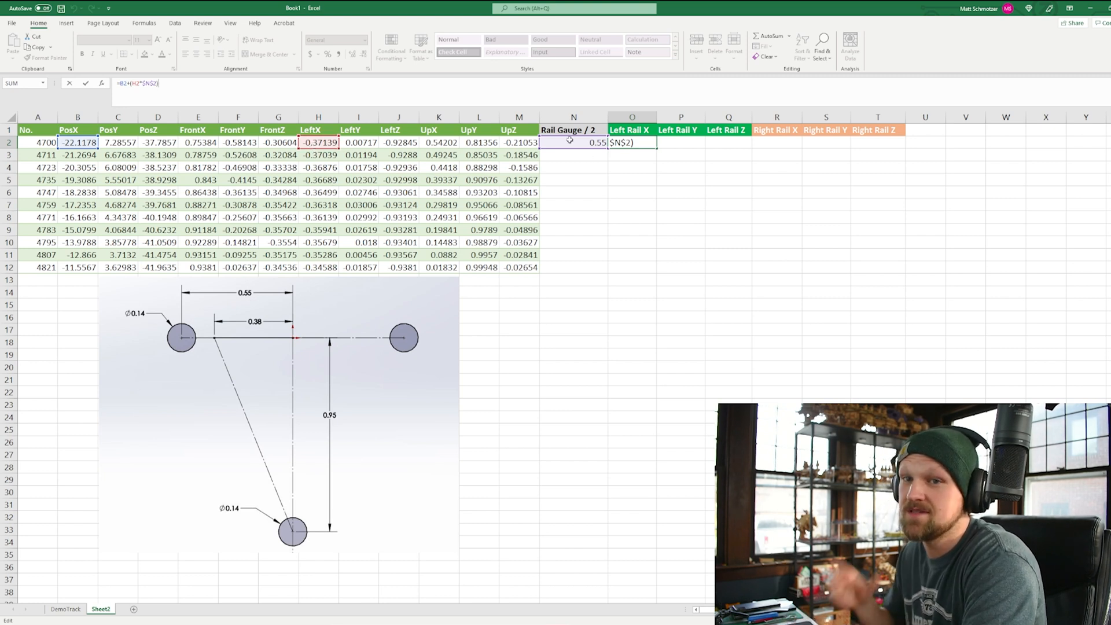
pyautogui.hotkey('ctrl', 'Return')
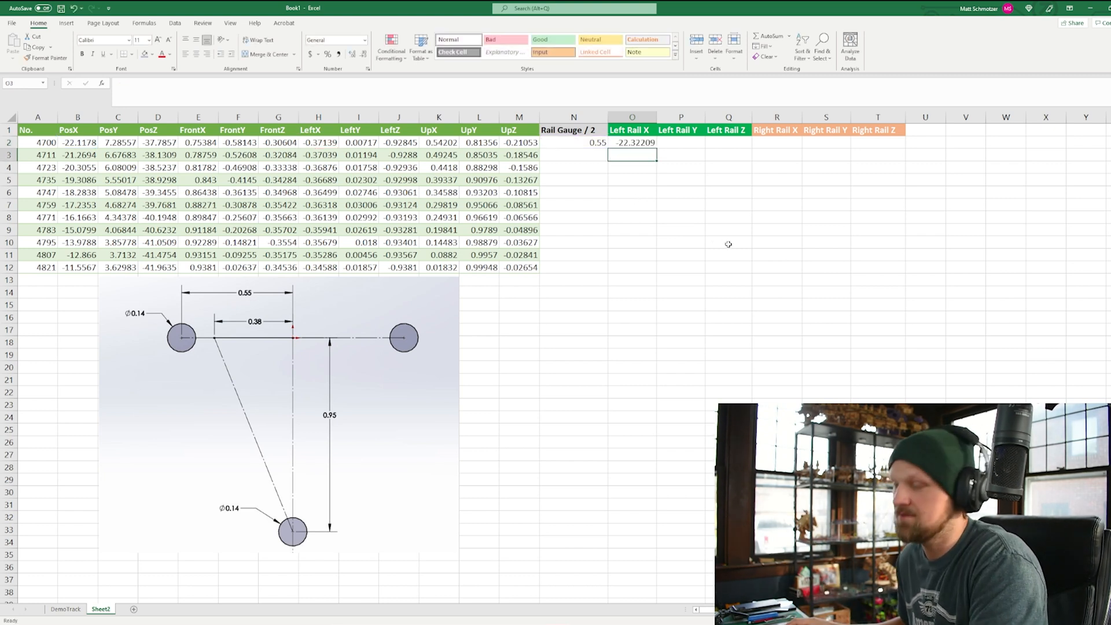
pyautogui.moveTo(659, 147); pyautogui.dragTo(751, 275)
pyautogui.click(878, 317)
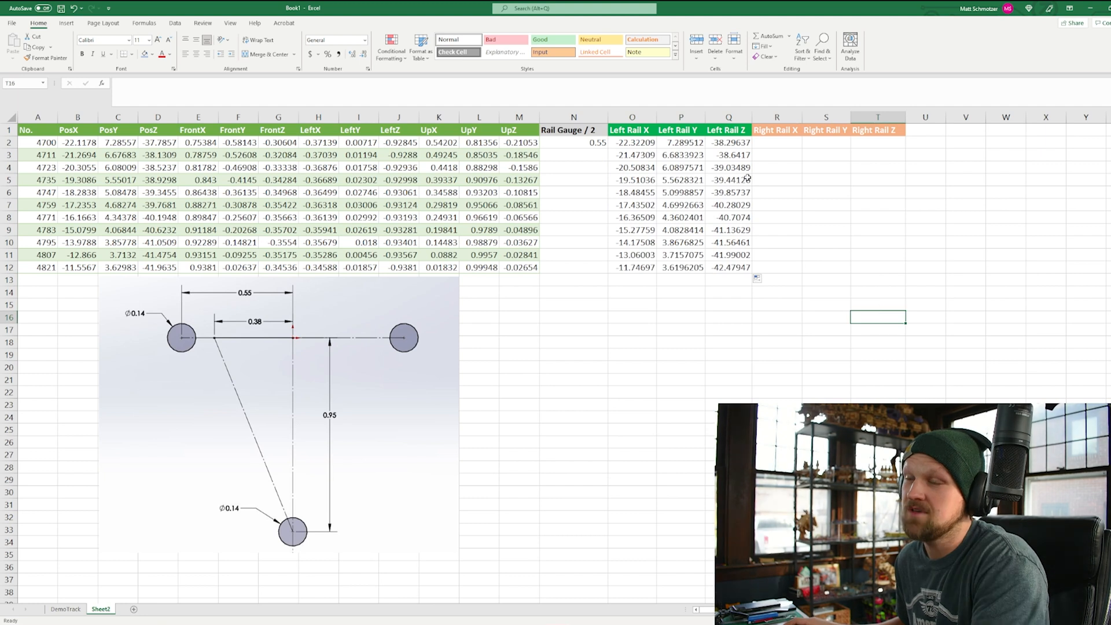
# Calculate the right rail coordinates with =B2-(H2*$N$2) in R2 and fill the formula through T12.
pyautogui.hotkey('ctrl', 'c')
pyautogui.click(771, 143)
pyautogui.hotkey('ctrl', 'v')
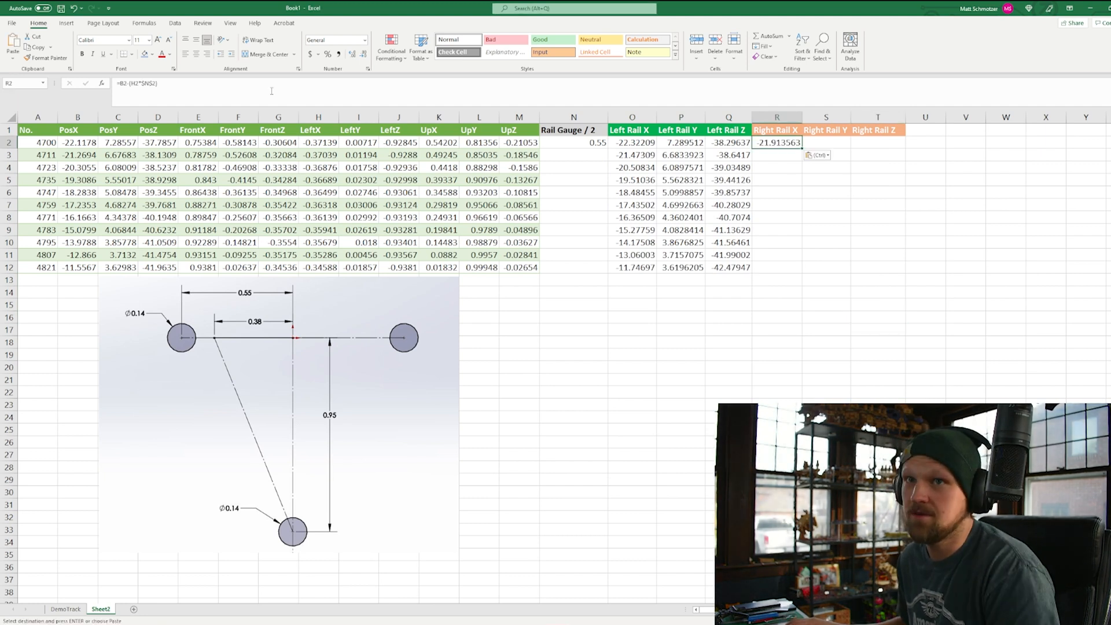
pyautogui.click(263, 93)
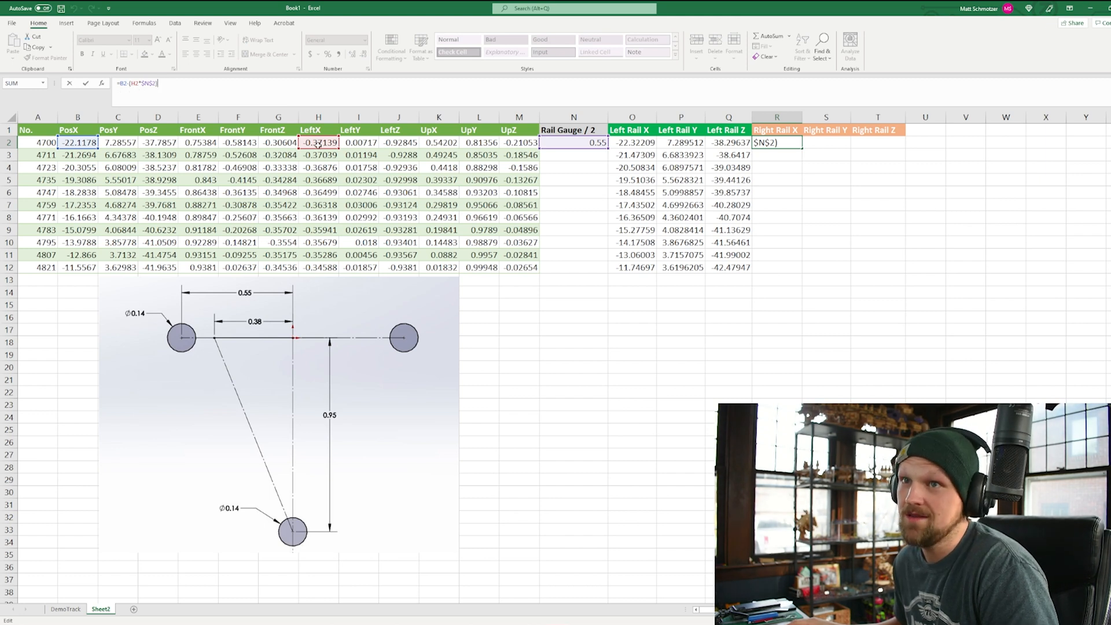
pyautogui.moveTo(817, 304); pyautogui.dragTo(814, 294)
pyautogui.click(800, 146)
pyautogui.moveTo(802, 149); pyautogui.dragTo(904, 267)
pyautogui.click(826, 354)
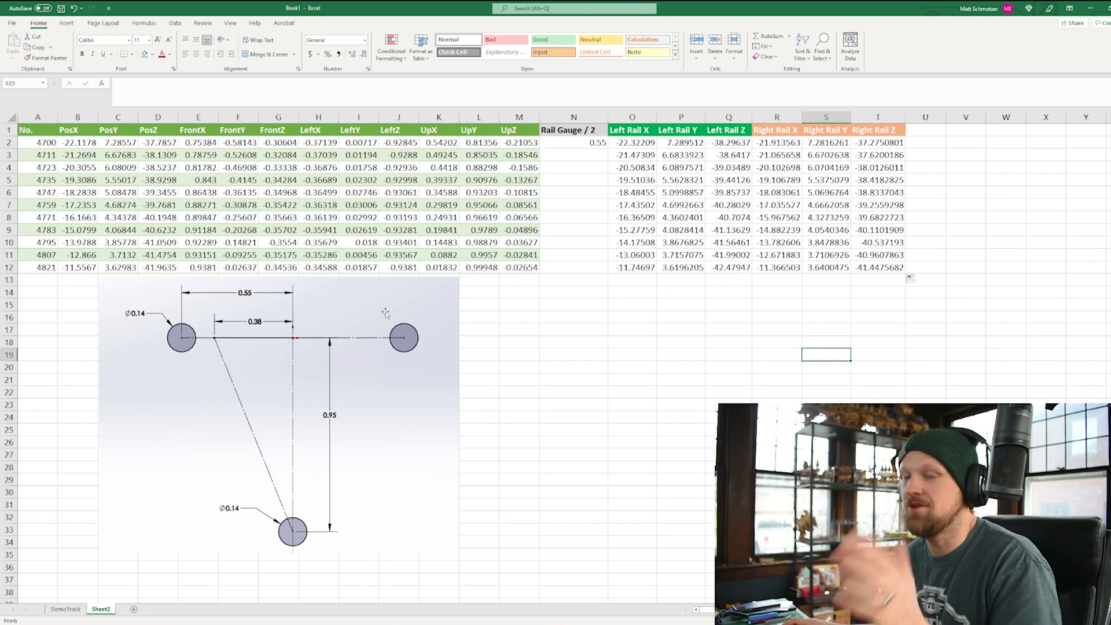
pyautogui.click(478, 349)
pyautogui.click(715, 392)
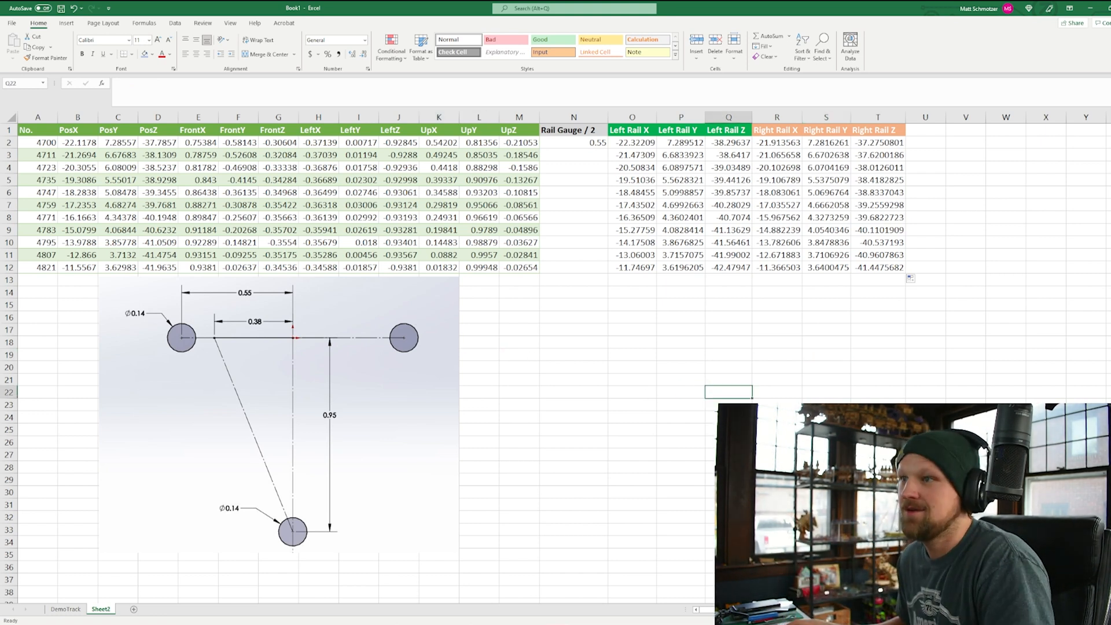
# Paste the header "2nd Rail Dist" into U1 and fit column U to its text.
pyautogui.click(1005, 454)
pyautogui.hotkey('ctrl', 'c')
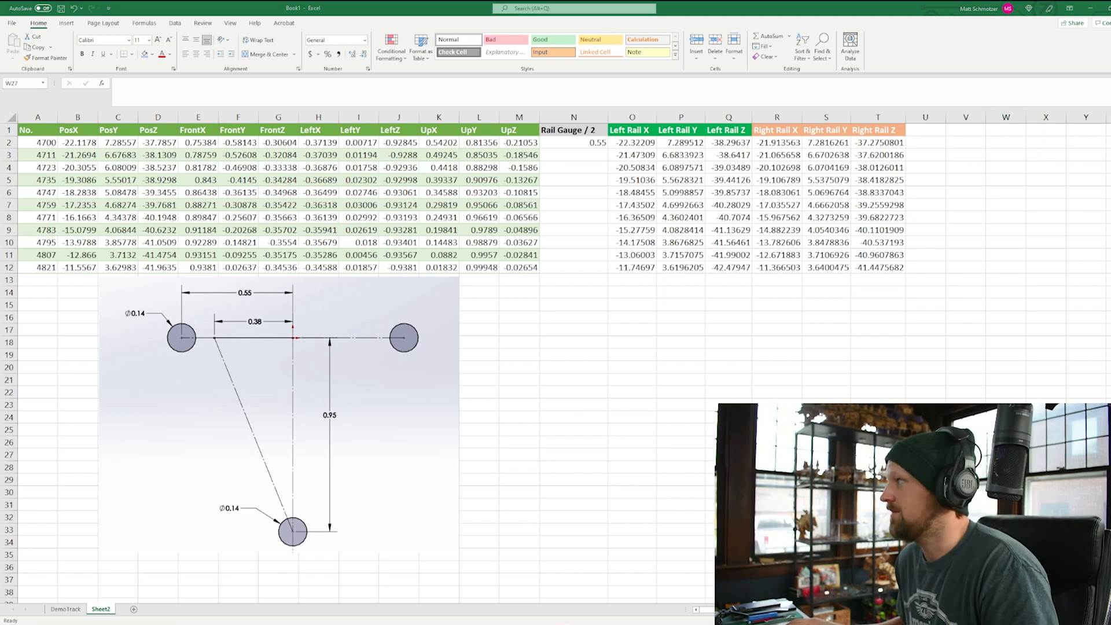
pyautogui.click(926, 130)
pyautogui.hotkey('ctrl', 'v')
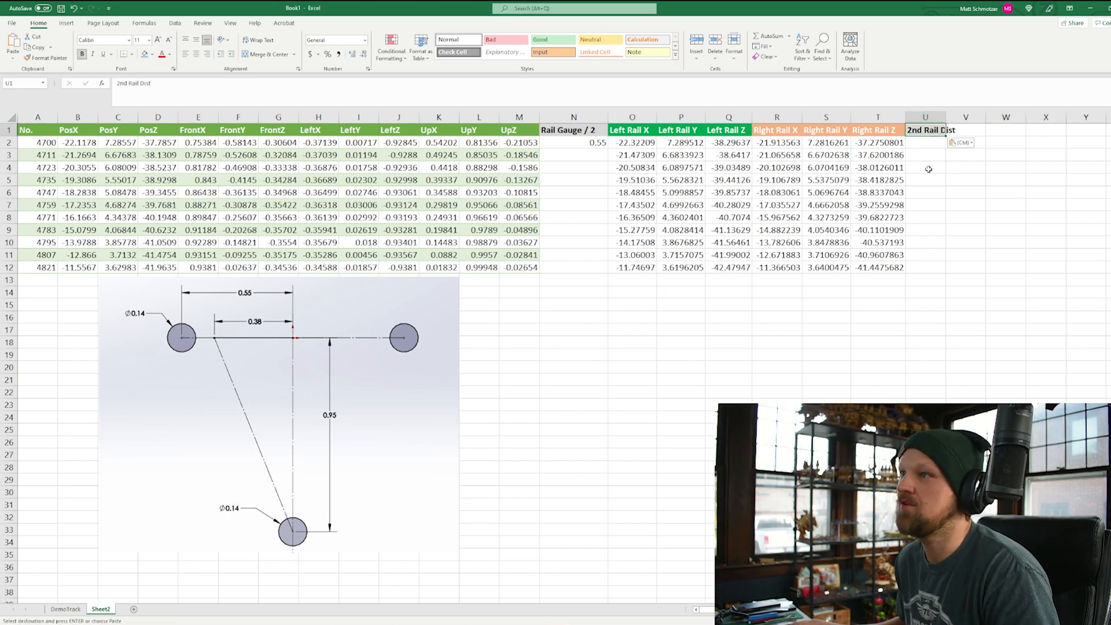
pyautogui.doubleClick(946, 116)
pyautogui.click(979, 255)
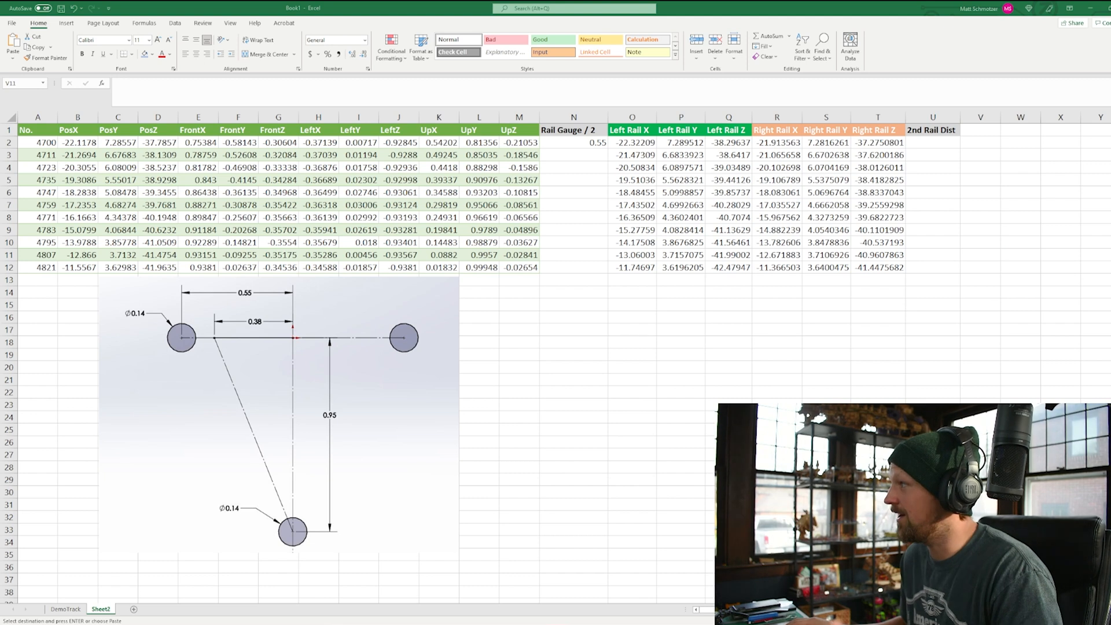
# Enter 0.38 as the second rail distance in U2.
pyautogui.click(954, 145)
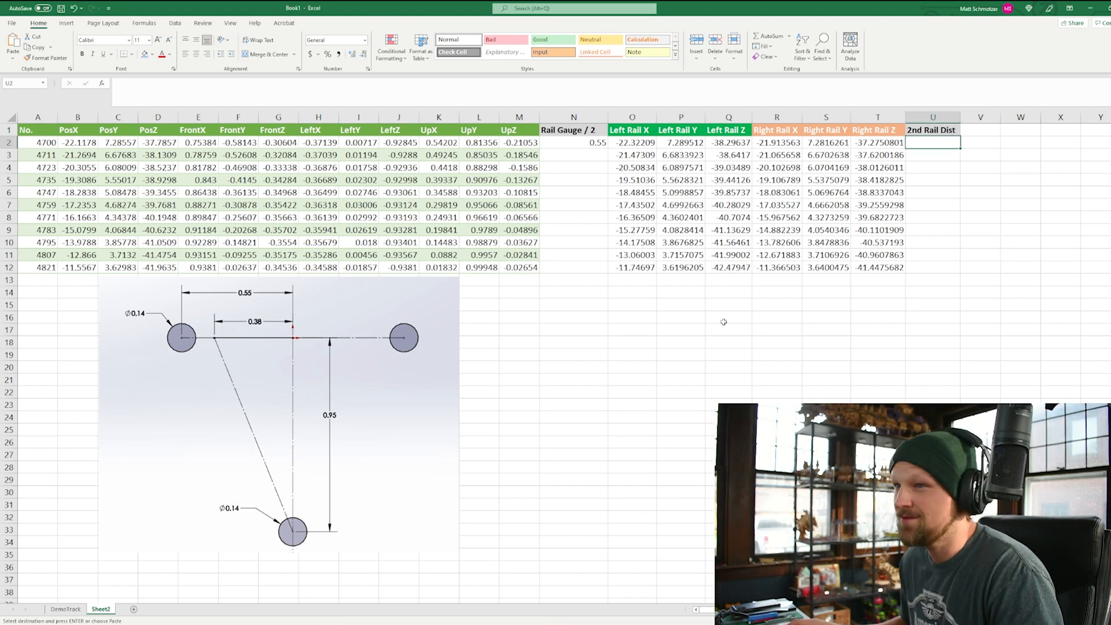
pyautogui.write('.38')
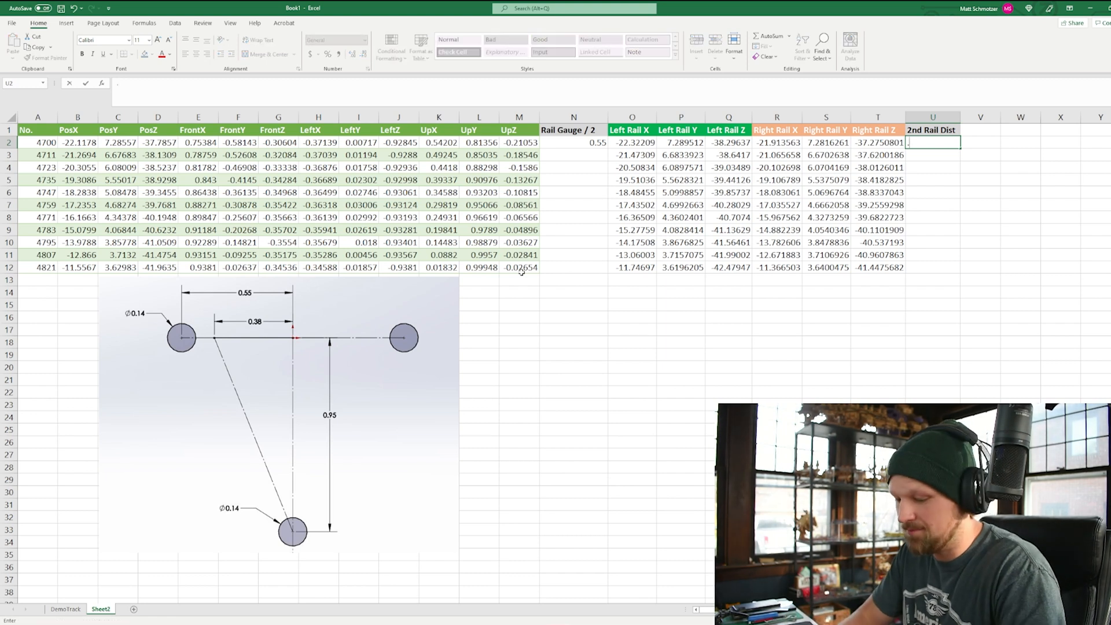
pyautogui.press('Return')
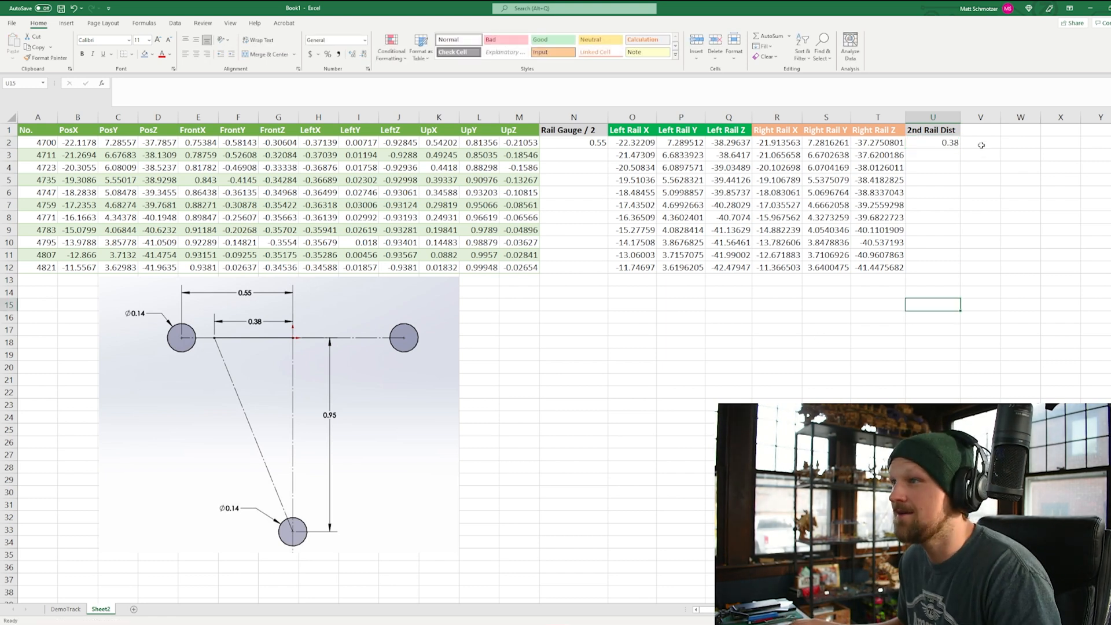
# Paste the 2nd Left Rail and 2nd Right Rail X, Y, Z headers into V1:AA1 and widen column V.
pyautogui.click(680, 129)
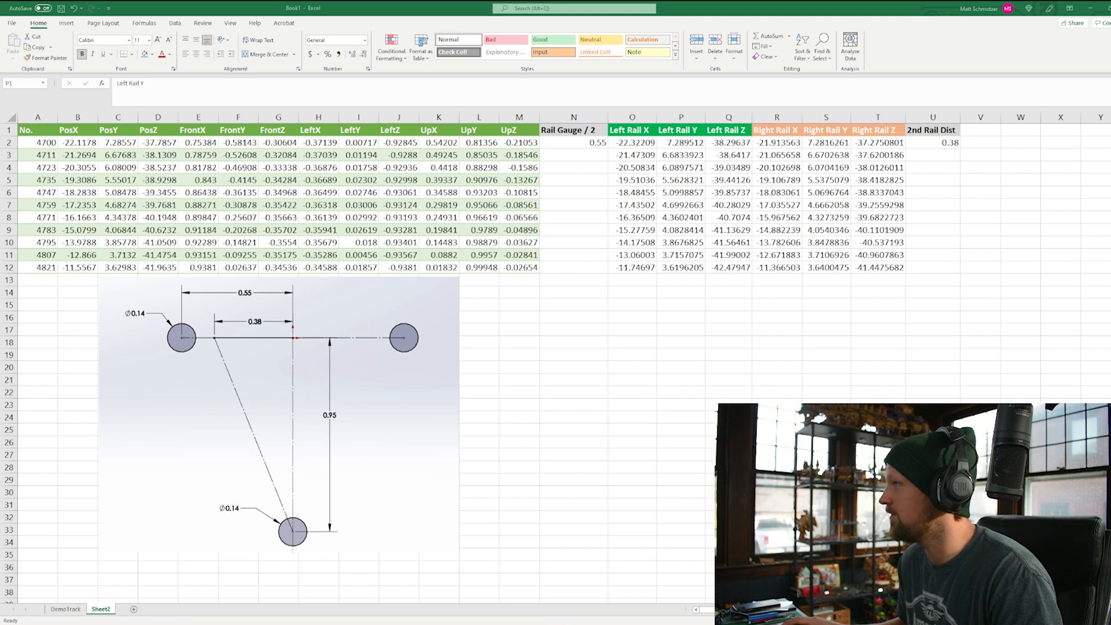
pyautogui.click(991, 154)
pyautogui.click(983, 133)
pyautogui.hotkey('ctrl', 'v')
pyautogui.hscroll(1, 977, 172)
pyautogui.hscroll(1, 555, 289)
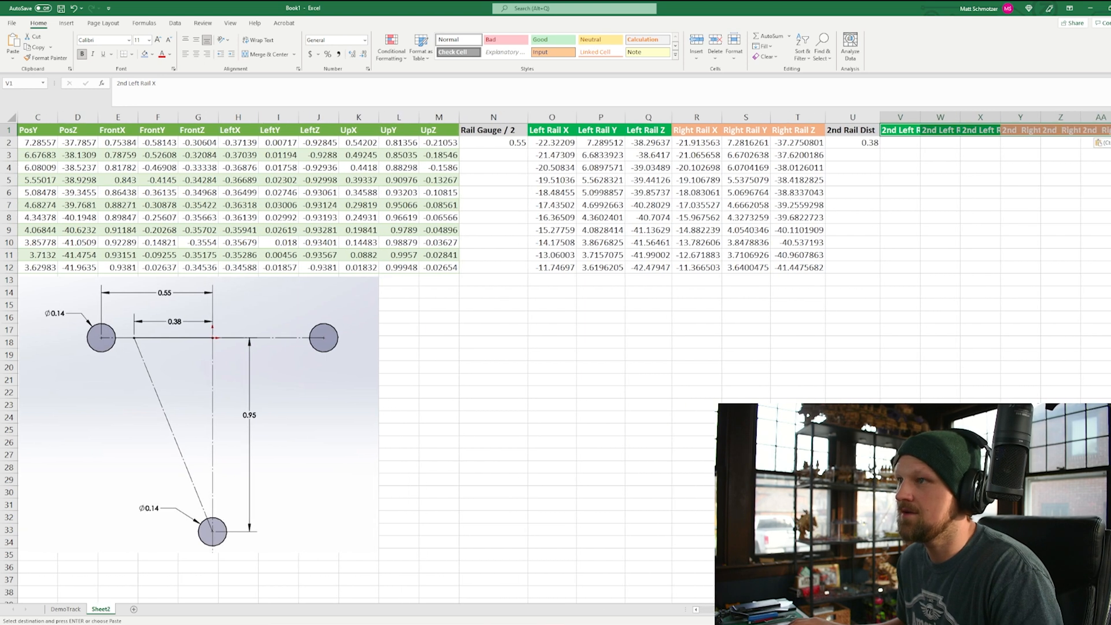
pyautogui.moveTo(920, 116); pyautogui.dragTo(949, 117)
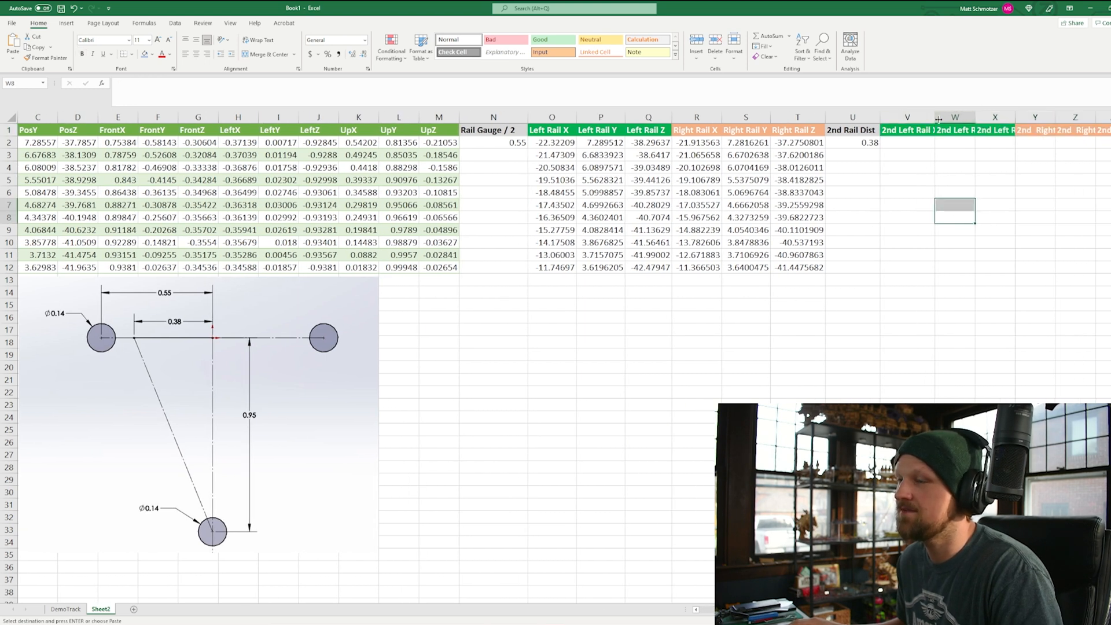
pyautogui.moveTo(914, 230); pyautogui.dragTo(970, 230)
pyautogui.click(852, 442)
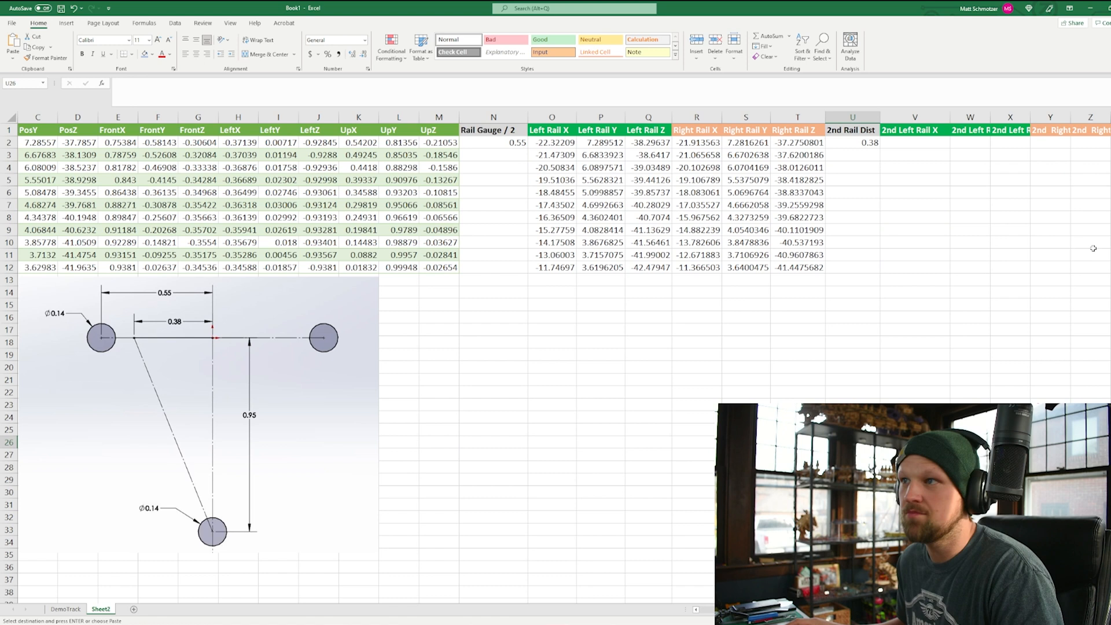
# Calculate the 2nd left rail coordinates with =B2+(H2*$U$2) in V2 and fill the formula through X12.
pyautogui.click(907, 143)
pyautogui.hotkey('ctrl', 'v')
pyautogui.press('F2')
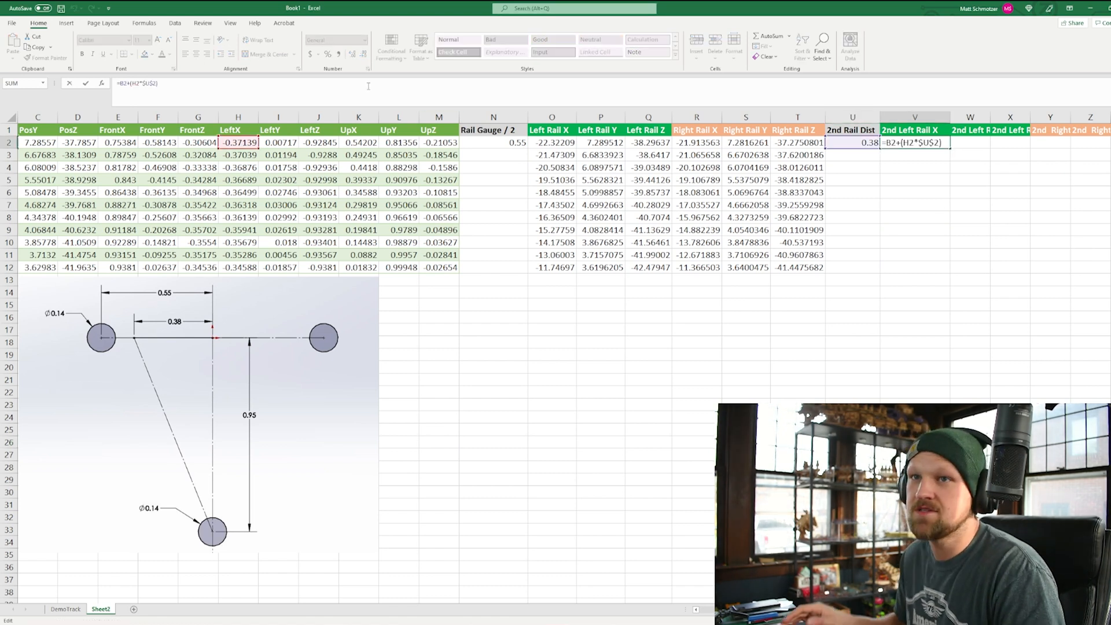
pyautogui.hscroll(-2, 652, 590)
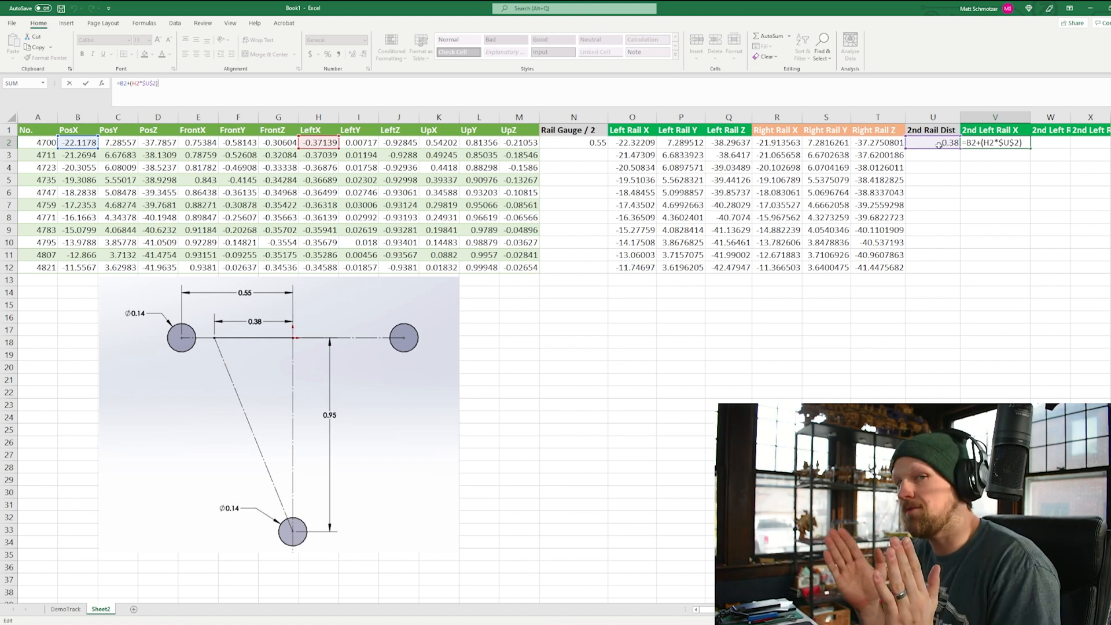
pyautogui.press('Return')
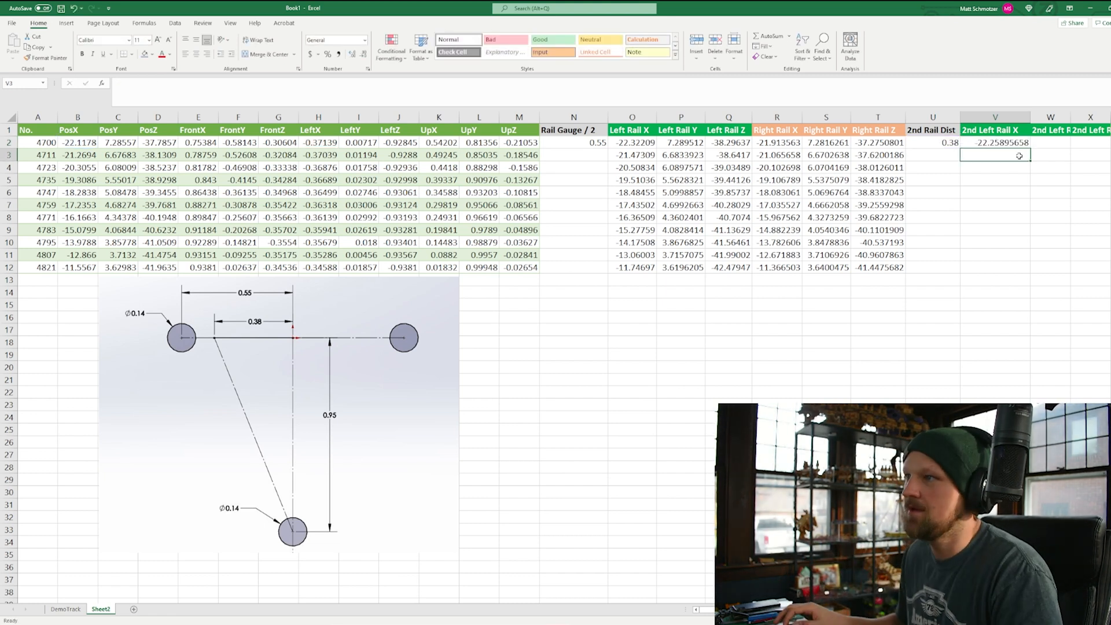
pyautogui.press('Up')
pyautogui.moveTo(1029, 149); pyautogui.dragTo(1106, 268)
pyautogui.click(1050, 342)
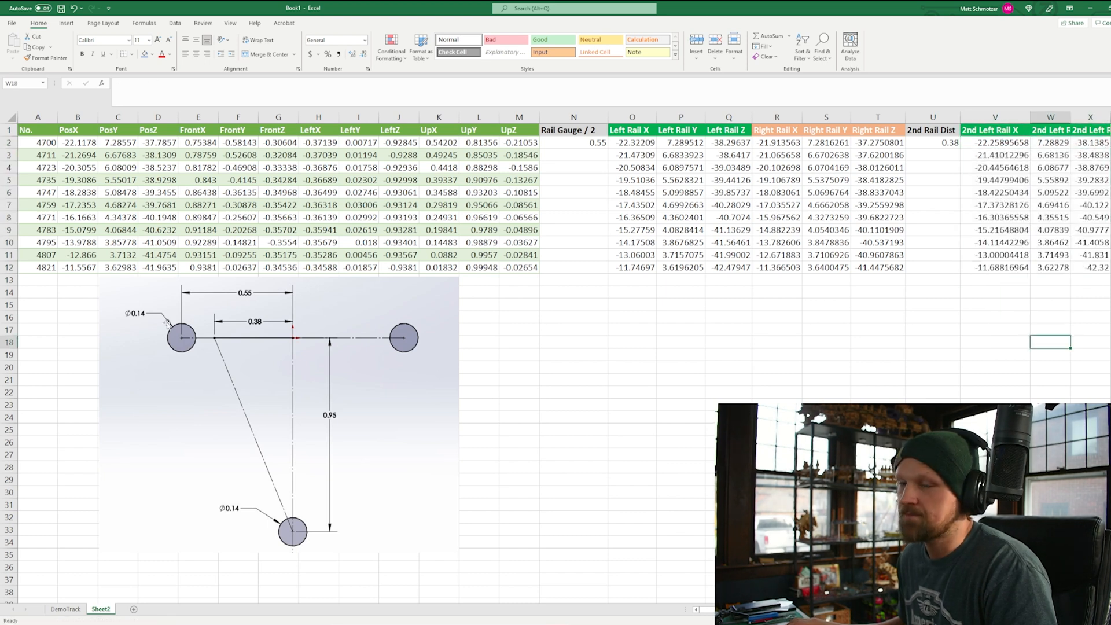
pyautogui.click(206, 345)
pyautogui.moveTo(631, 492); pyautogui.dragTo(573, 491)
# Enter =B2-(H2*$U$2) in Y2 to calculate the 2nd right rail X coordinate.
pyautogui.hscroll(3, 573, 492)
pyautogui.click(1009, 429)
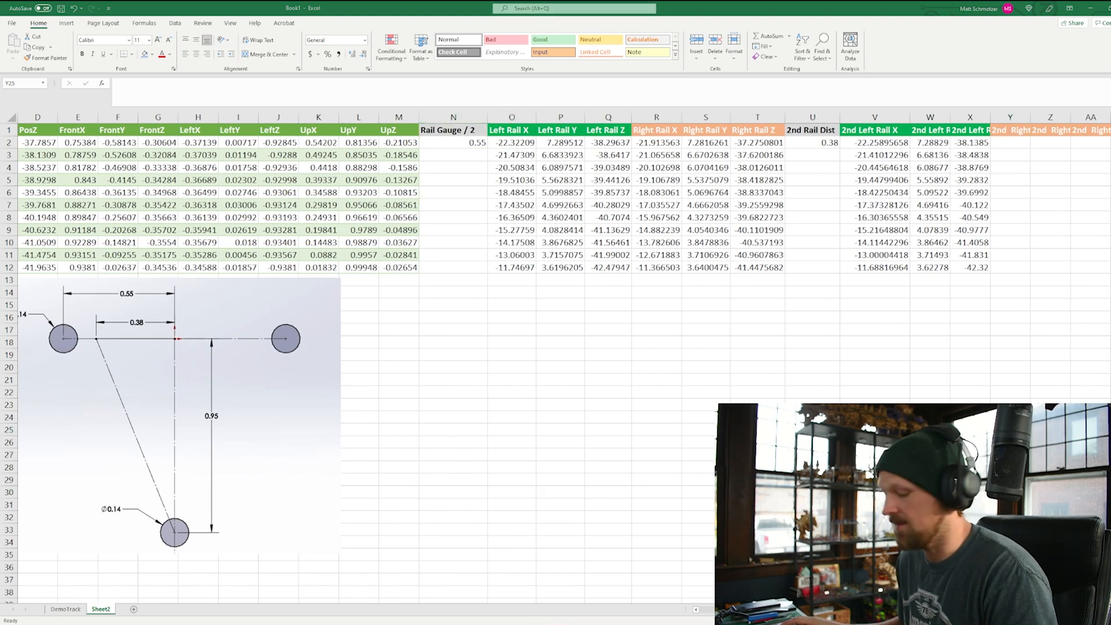
pyautogui.click(1010, 142)
pyautogui.hotkey('ctrl', 'v')
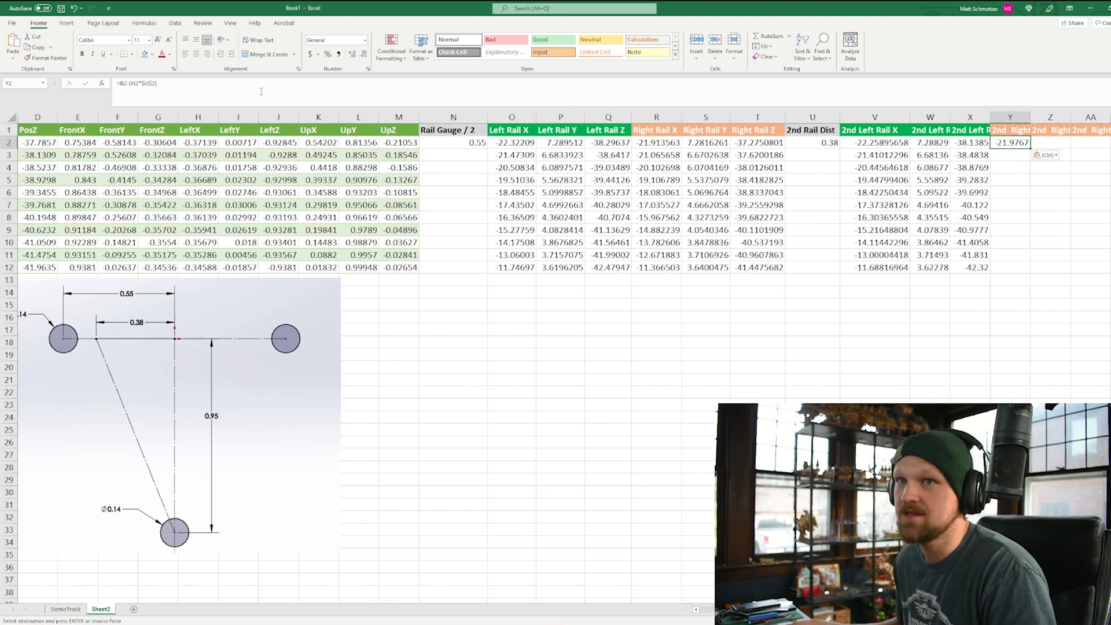
pyautogui.click(261, 92)
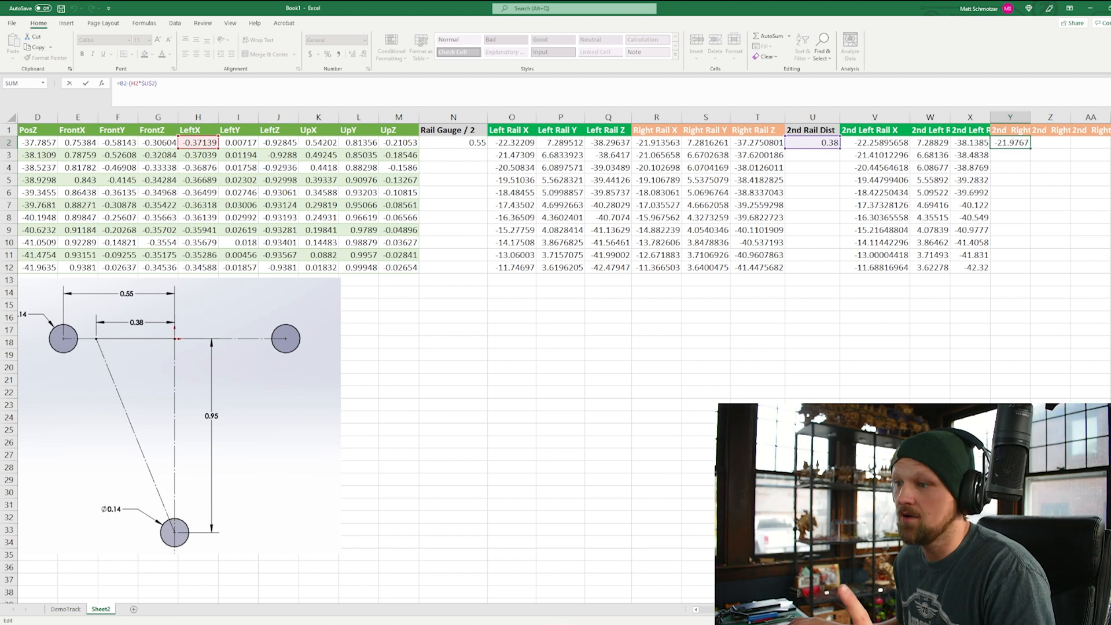
pyautogui.hscroll(-3, 67, 152)
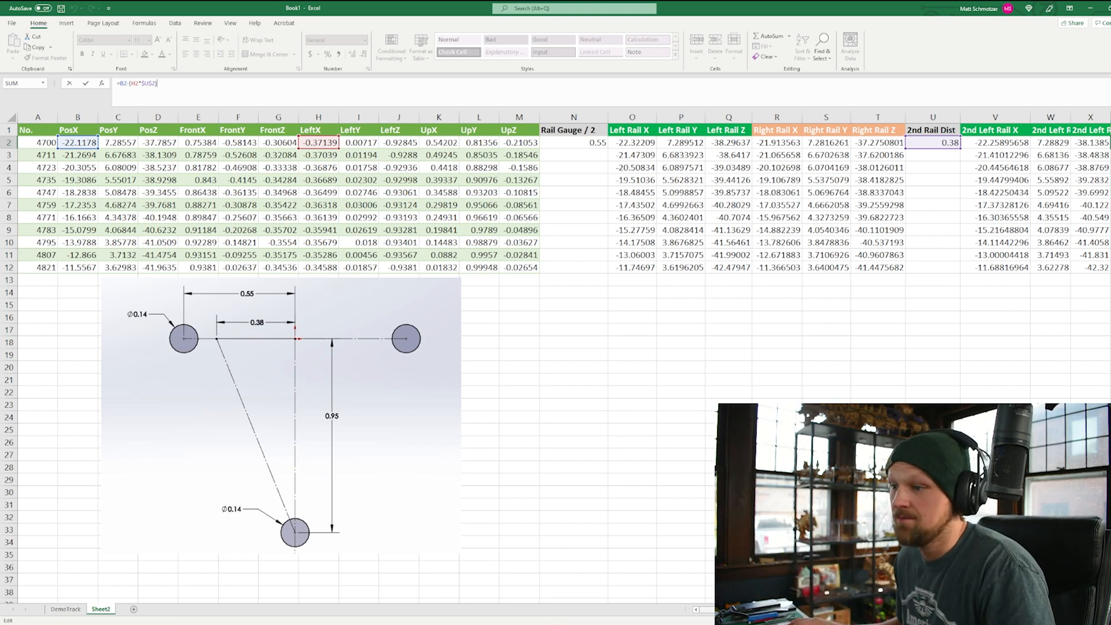
pyautogui.hscroll(3, 835, 340)
pyautogui.press('Return')
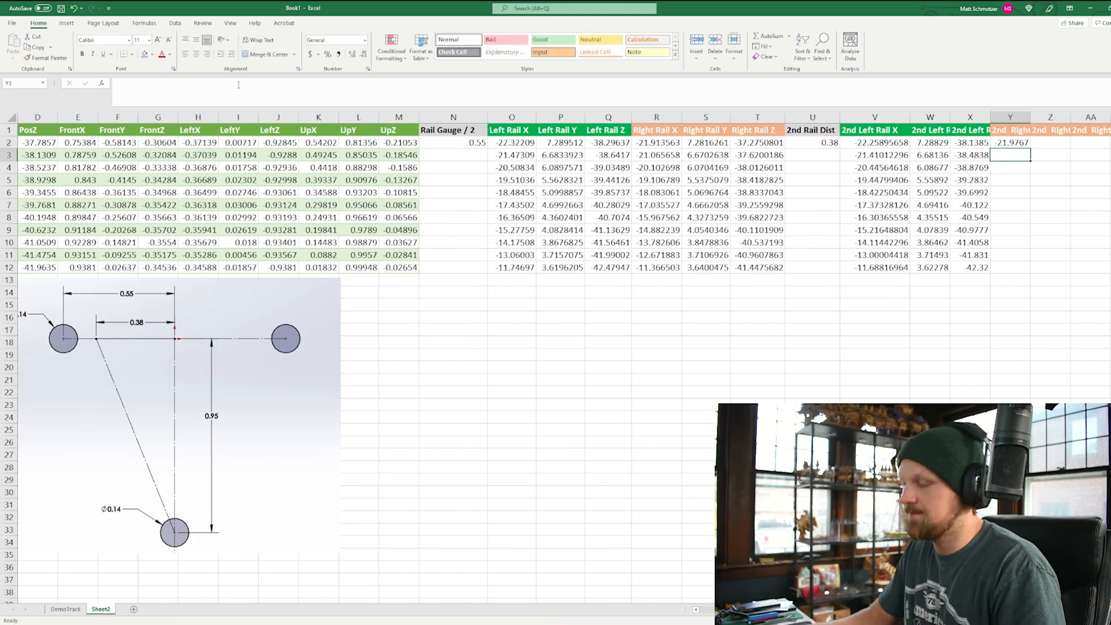
# Fill the Y2 formula across to AA2 and down through row 12 for the 2nd right rail coordinates.
pyautogui.moveTo(1032, 149); pyautogui.dragTo(1108, 149)
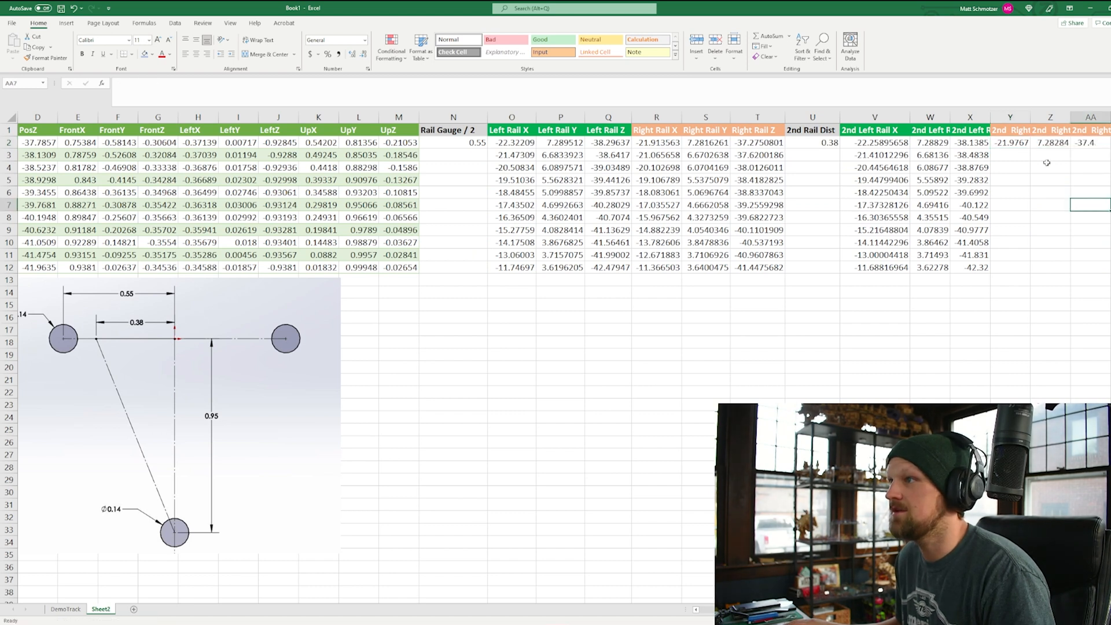
pyautogui.doubleClick(1107, 148)
pyautogui.click(1050, 354)
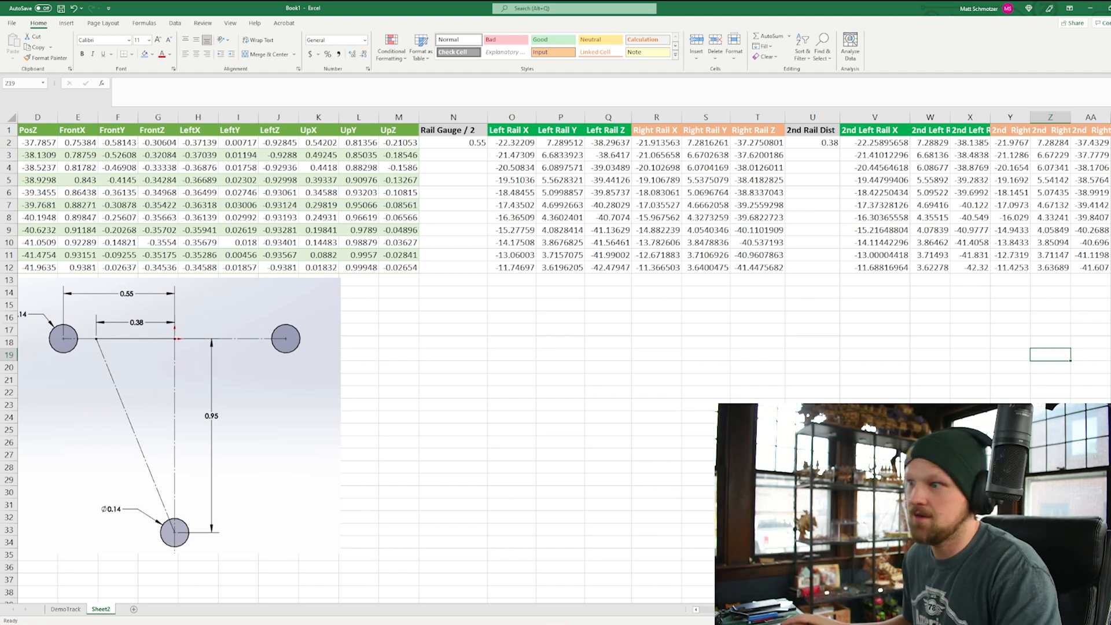
# Add the header "Spine" in AB1 and enter 0.95 as the spine distance in AB2.
pyautogui.hscroll(7, 564, 357)
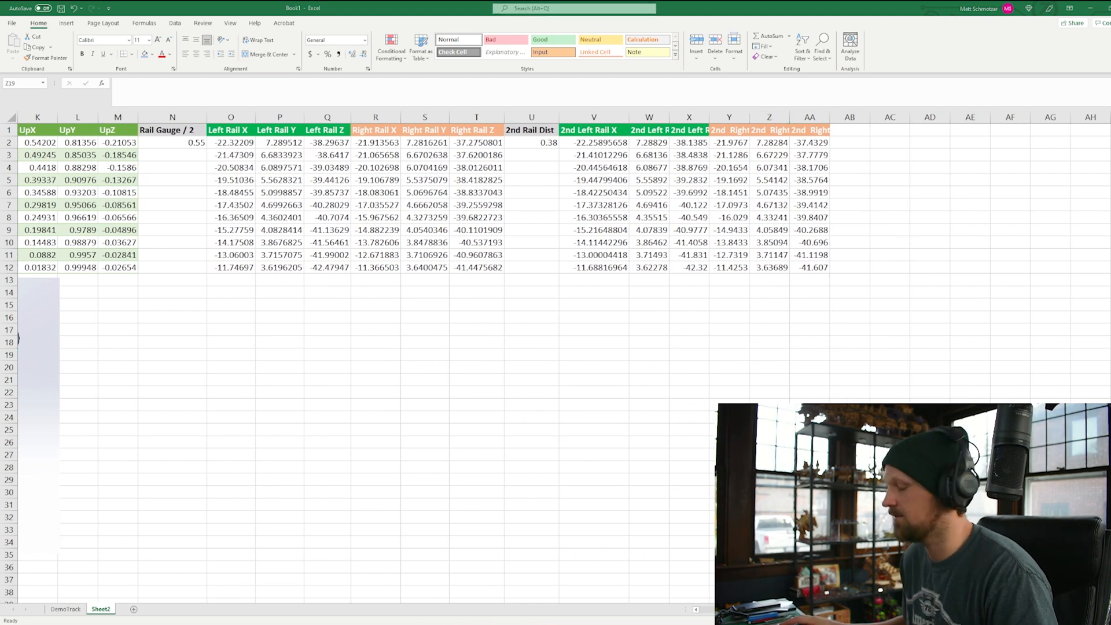
pyautogui.click(848, 130)
pyautogui.write('Spine')
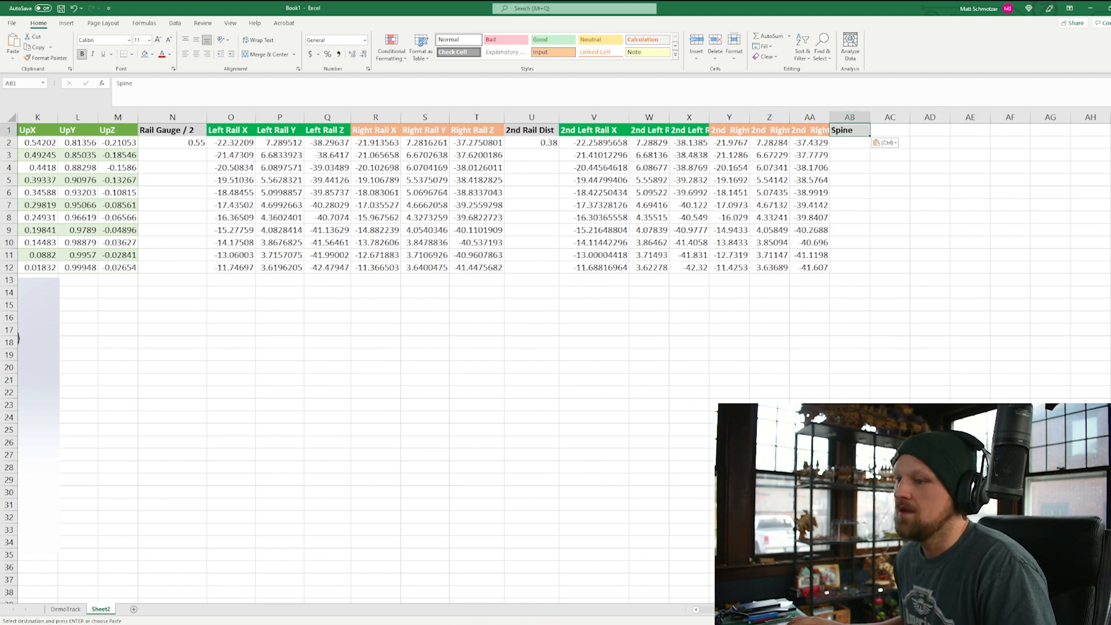
pyautogui.hscroll(-10, 680, 580)
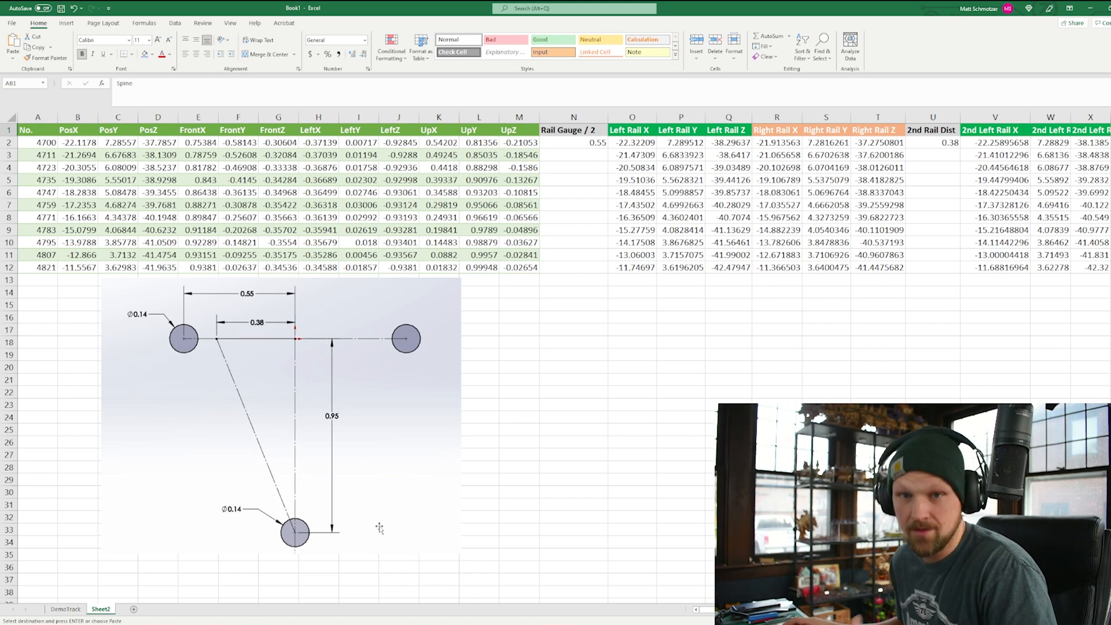
pyautogui.hscroll(4, 1059, 325)
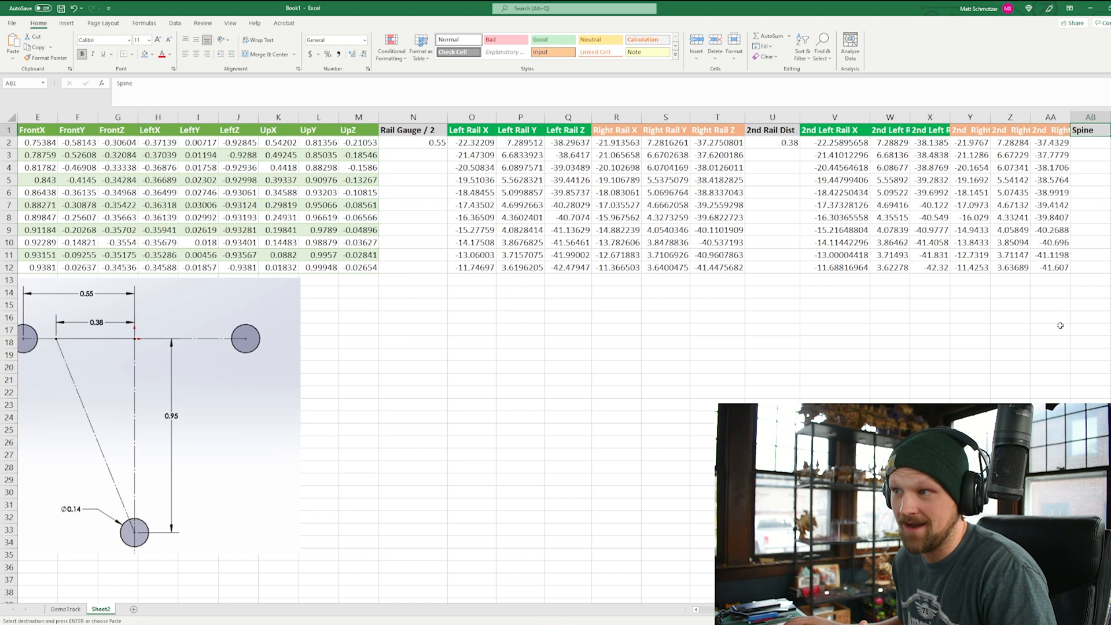
pyautogui.hscroll(5, 888, 141)
pyautogui.click(888, 140)
pyautogui.hotkey('ctrl', 'v')
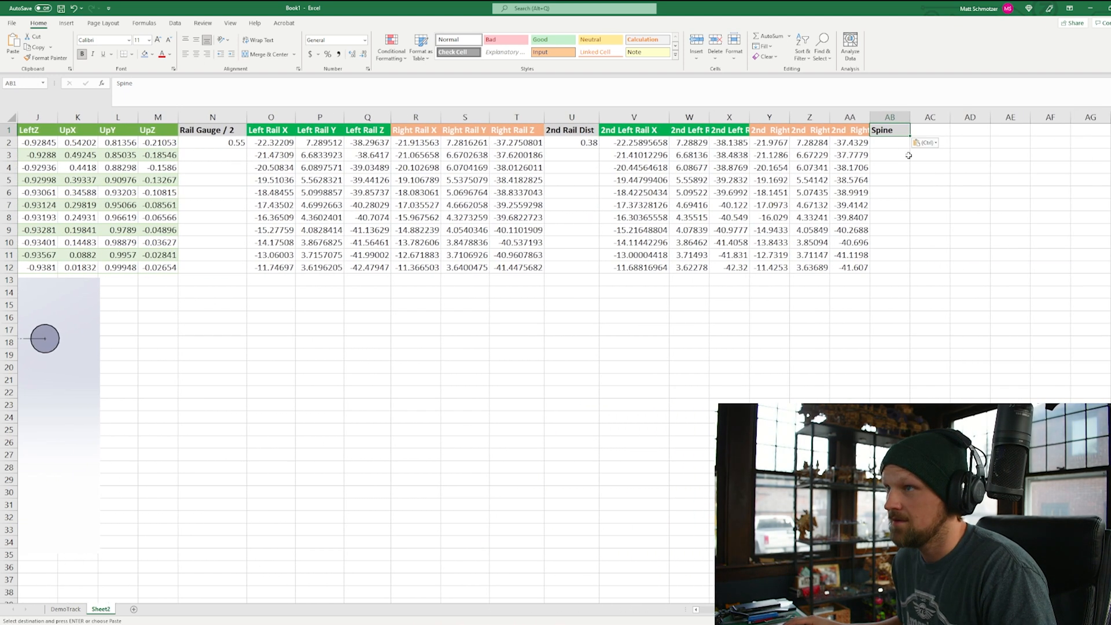
pyautogui.write('.95')
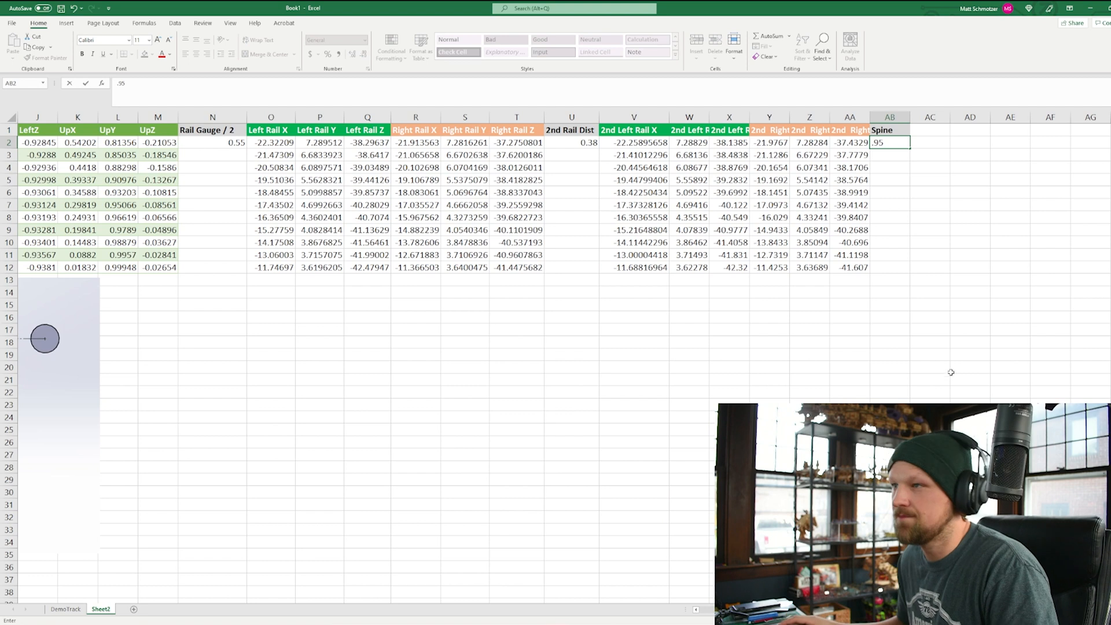
pyautogui.moveTo(950, 372); pyautogui.dragTo(947, 372)
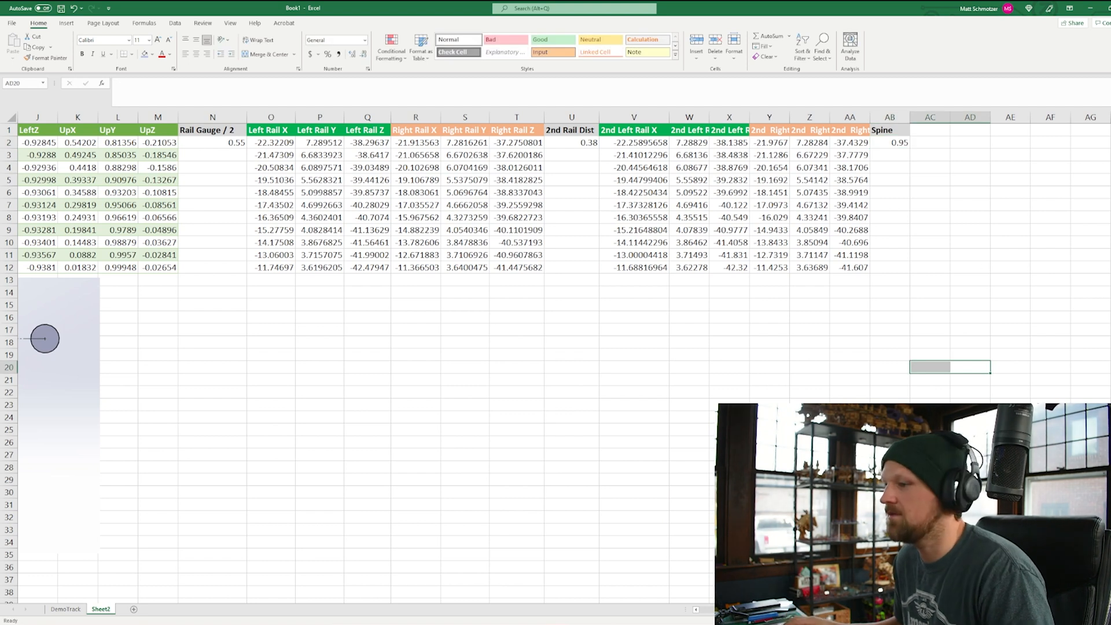
# Add the headers Spine X, Spine Y and Spine Z in AC1:AE1 and widen column AC slightly.
pyautogui.hscroll(3, 950, 372)
pyautogui.hscroll(1, 889, 430)
pyautogui.click(889, 430)
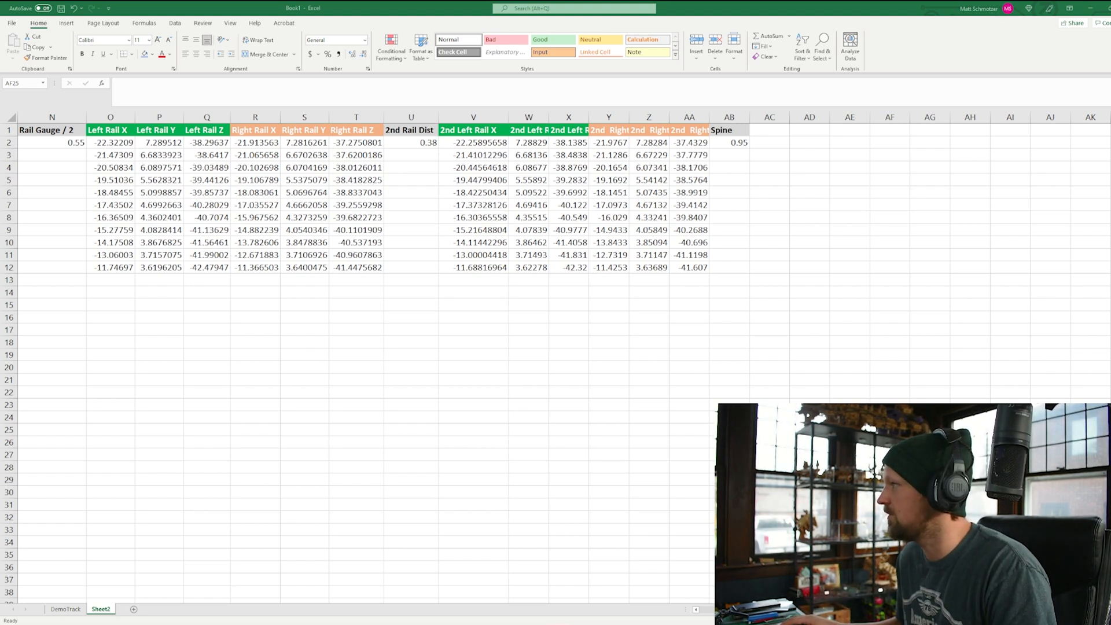
pyautogui.click(769, 130)
pyautogui.write('Spine X\tSpine Y\tSpine Z')
pyautogui.moveTo(791, 118); pyautogui.dragTo(794, 118)
pyautogui.click(836, 239)
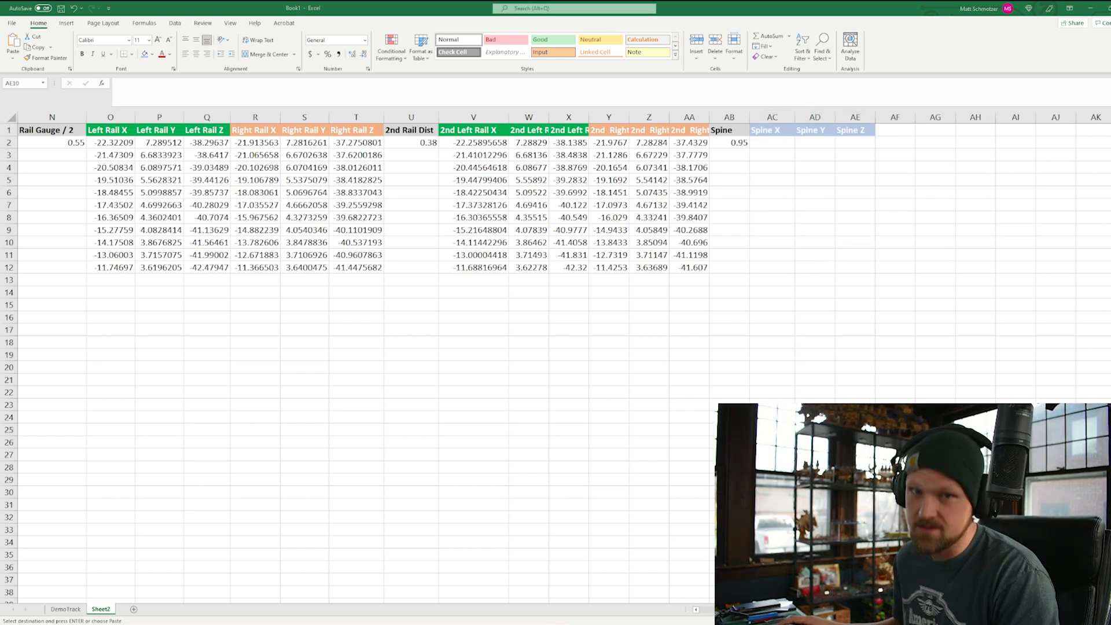
# Enter =B2-(K2*$AB$2) in AC2 to calculate the spine X coordinate from the UpX direction.
pyautogui.click(772, 140)
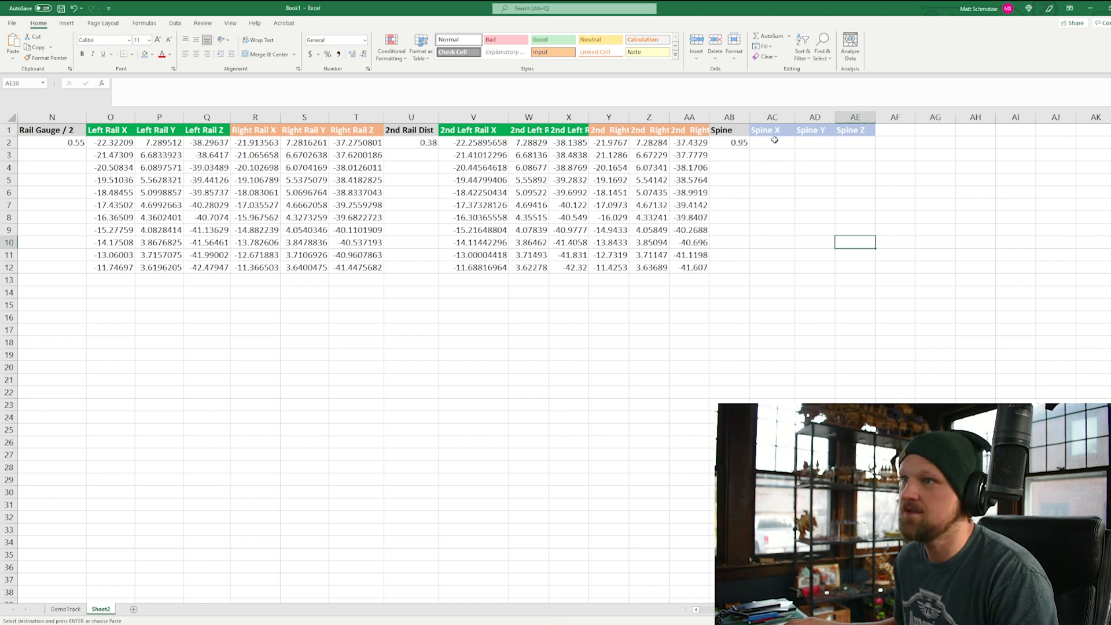
pyautogui.click(773, 141)
pyautogui.write('=B2-(K2*$AB$2)')
pyautogui.click(354, 99)
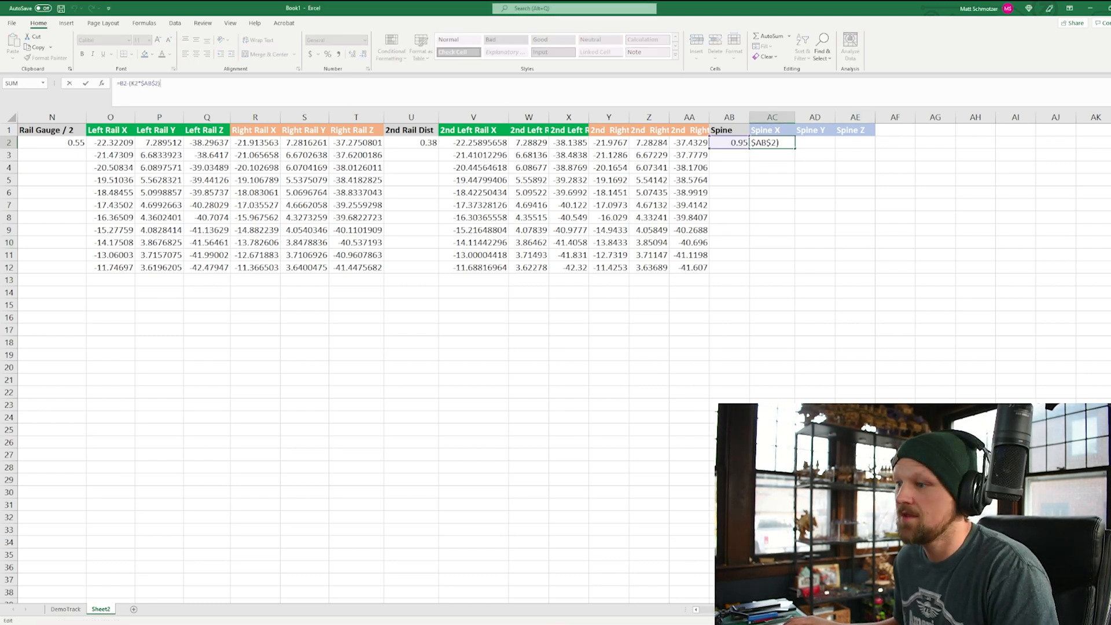
pyautogui.hscroll(-5, 556, 359)
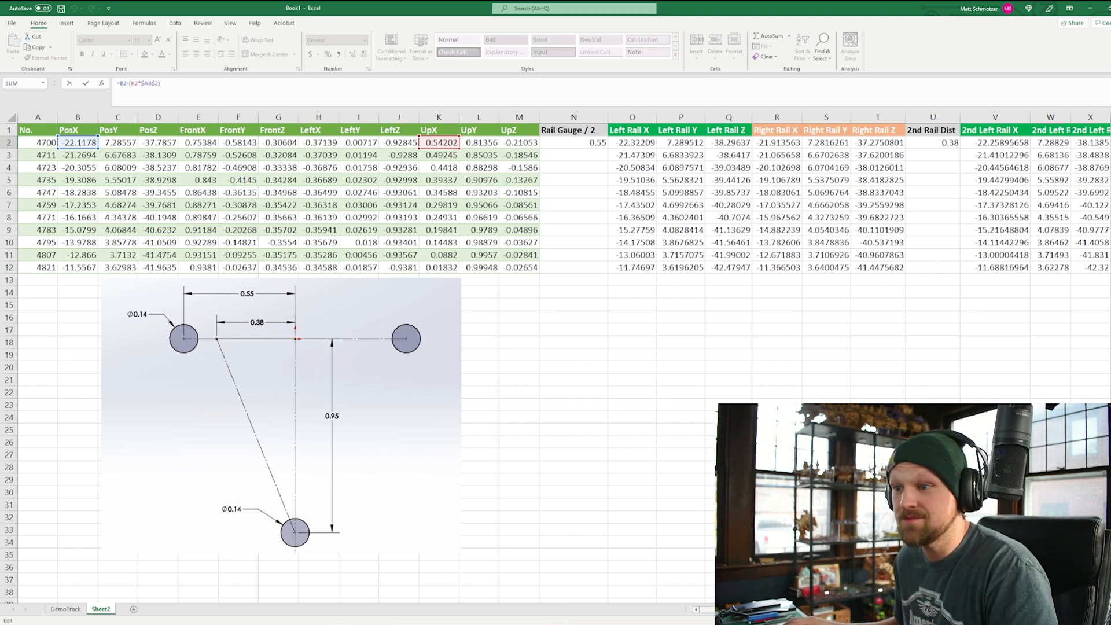
pyautogui.hscroll(5, 440, 155)
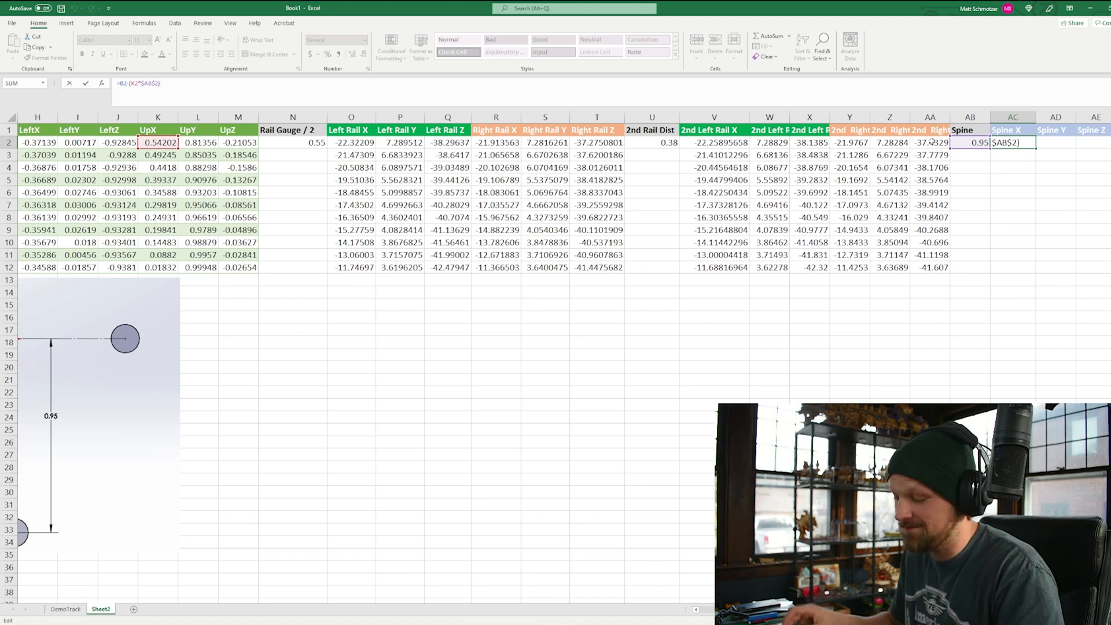
pyautogui.press('Return')
# Fill the AC2 formula across to AE2 and down through row 12 for the spine coordinates.
pyautogui.click(1026, 144)
pyautogui.moveTo(1036, 148); pyautogui.dragTo(1090, 146)
pyautogui.click(1081, 250)
pyautogui.moveTo(1021, 142); pyautogui.dragTo(1108, 282)
pyautogui.click(1089, 378)
pyautogui.moveTo(1021, 283)
pyautogui.mouseDown()
pyautogui.moveTo(1070, 281)
pyautogui.moveTo(1029, 283)
pyautogui.mouseUp()
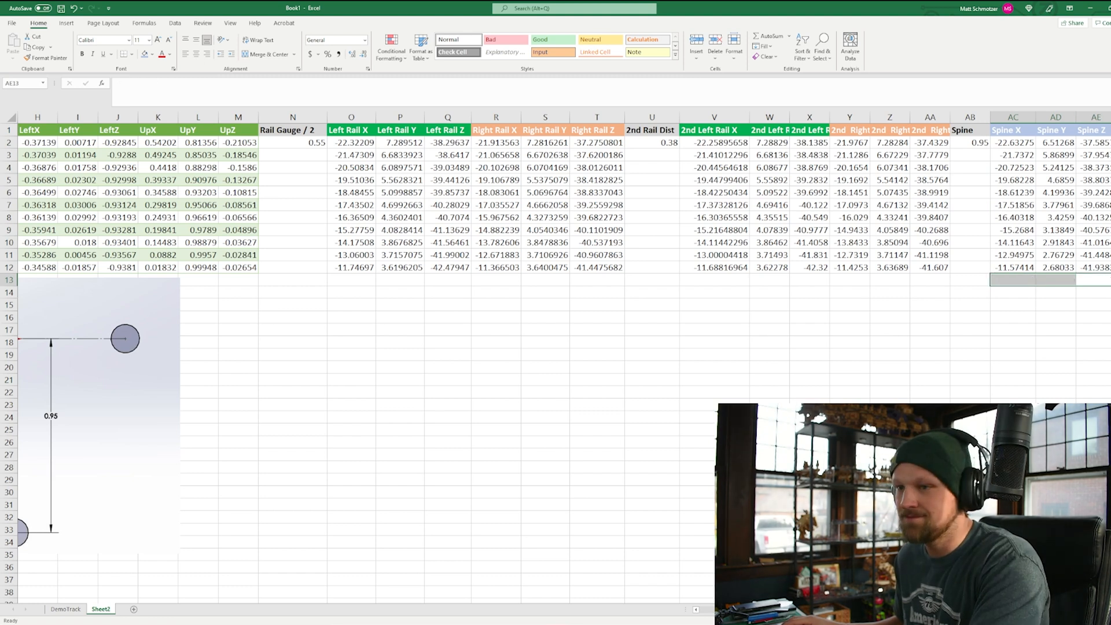
# Review the exported track data in A2:M12 alongside the calculated rail coordinates and the track cross-section drawing.
pyautogui.click(889, 455)
pyautogui.moveTo(896, 609); pyautogui.dragTo(810, 609)
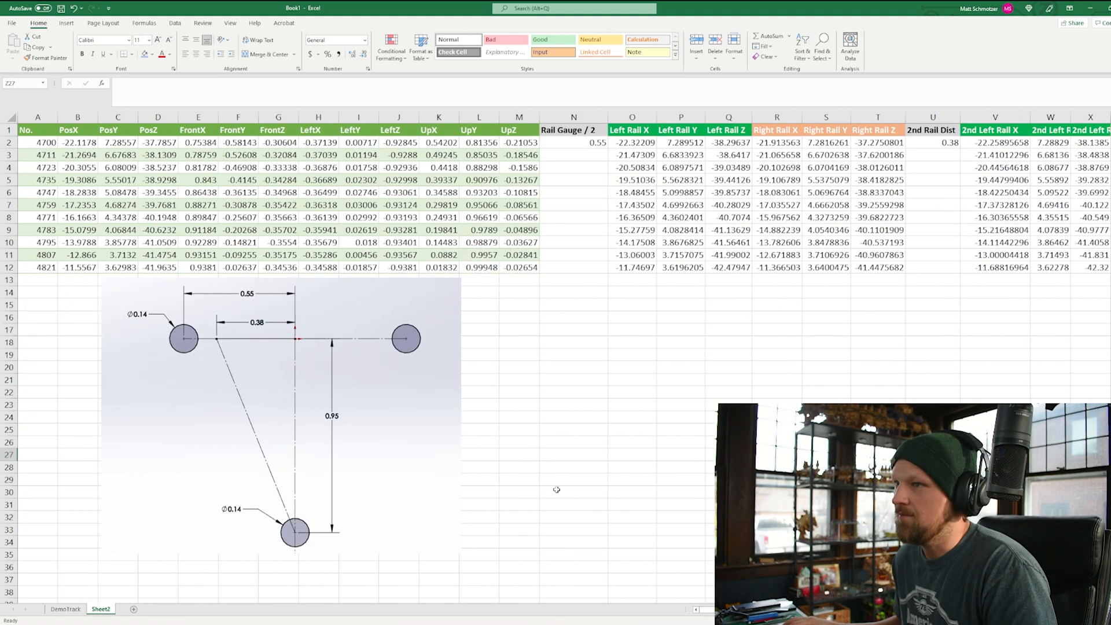
pyautogui.moveTo(777, 456); pyautogui.dragTo(777, 466)
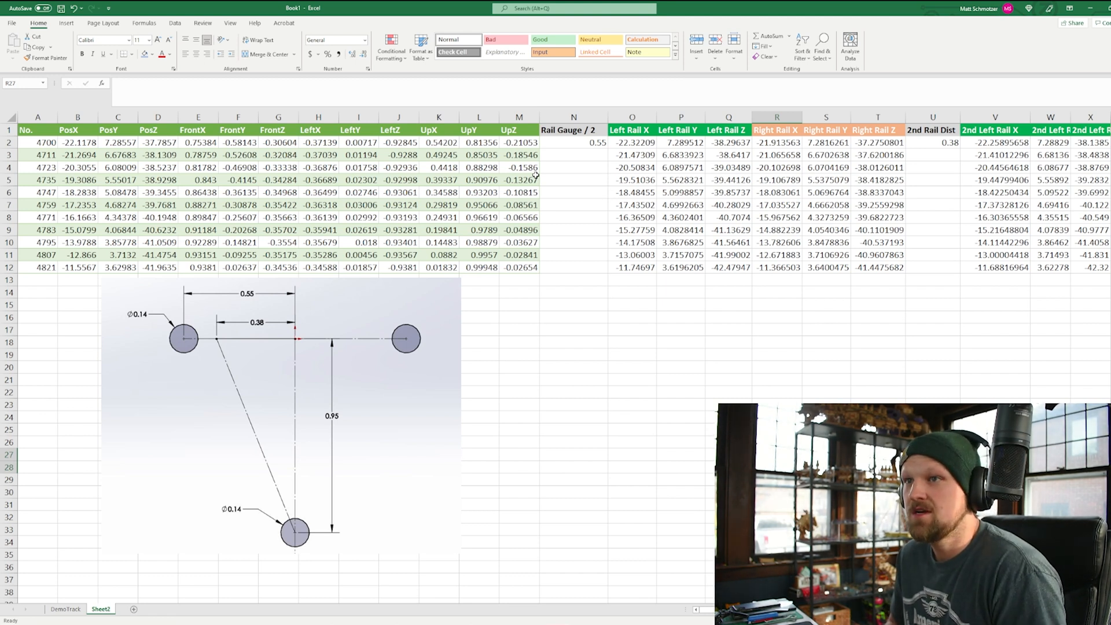
pyautogui.click(39, 140)
pyautogui.moveTo(43, 140); pyautogui.dragTo(526, 268)
pyautogui.moveTo(635, 180); pyautogui.dragTo(1041, 197)
pyautogui.click(983, 341)
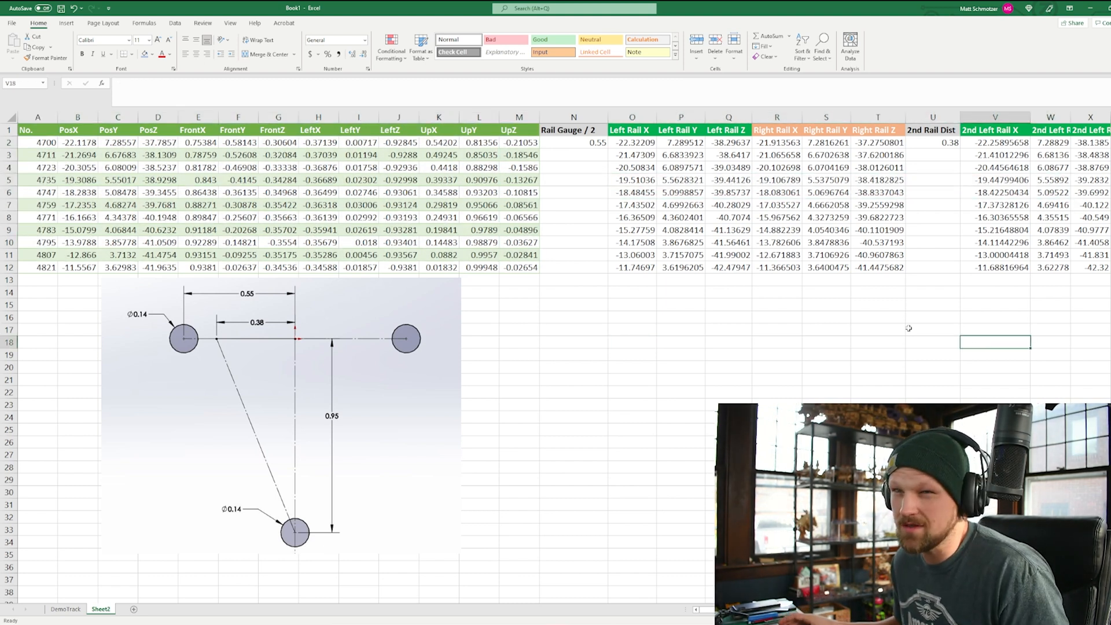
pyautogui.click(780, 390)
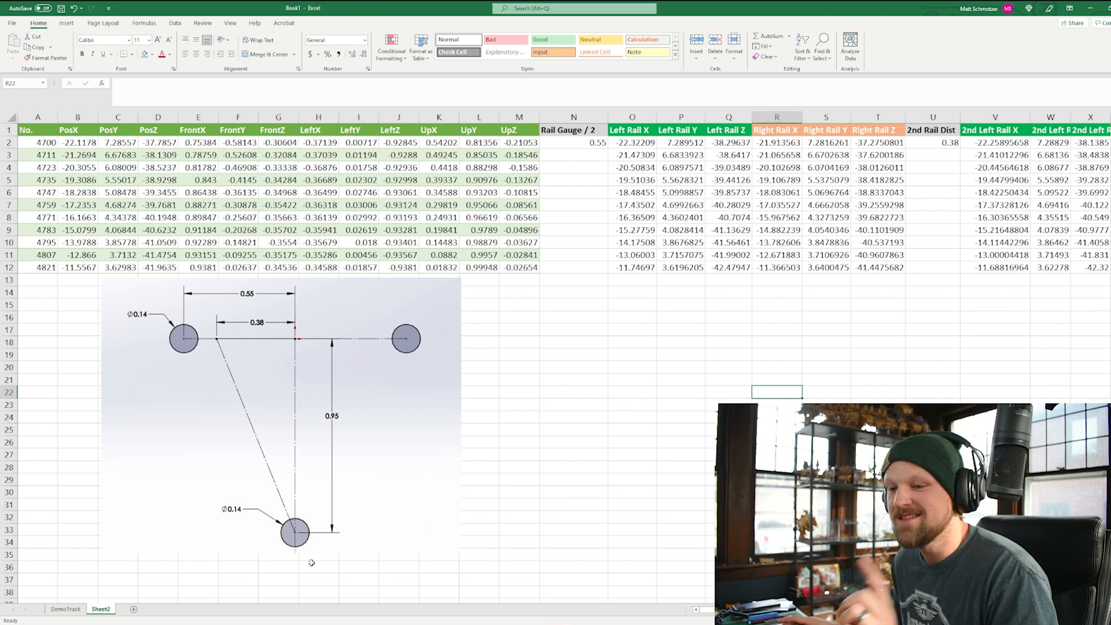
# Open a blank Notepad document and place its window over the worksheet.
pyautogui.press('super')
pyautogui.write('note')
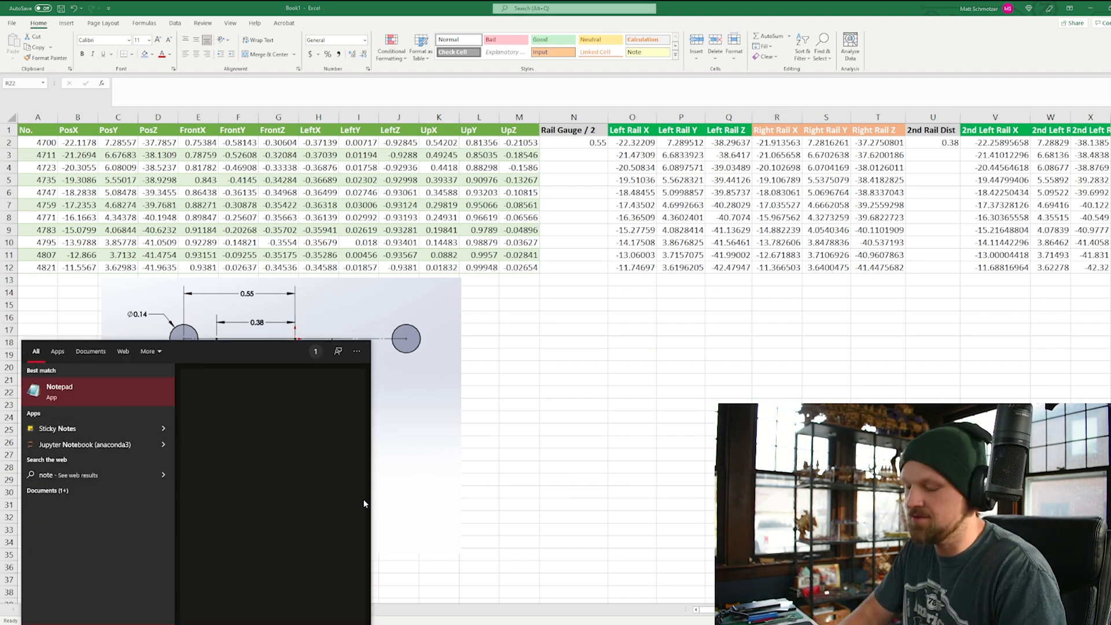
pyautogui.press('Return')
pyautogui.moveTo(535, 297); pyautogui.dragTo(464, 311)
# Copy the left rail X, Y, Z values from O2:Q12 into the Notepad document and return to the worksheet.
pyautogui.click(639, 170)
pyautogui.moveTo(643, 141); pyautogui.dragTo(723, 262)
pyautogui.hotkey('ctrl', 'c')
pyautogui.hotkey('alt', 'Tab')
pyautogui.hotkey('ctrl', 'v')
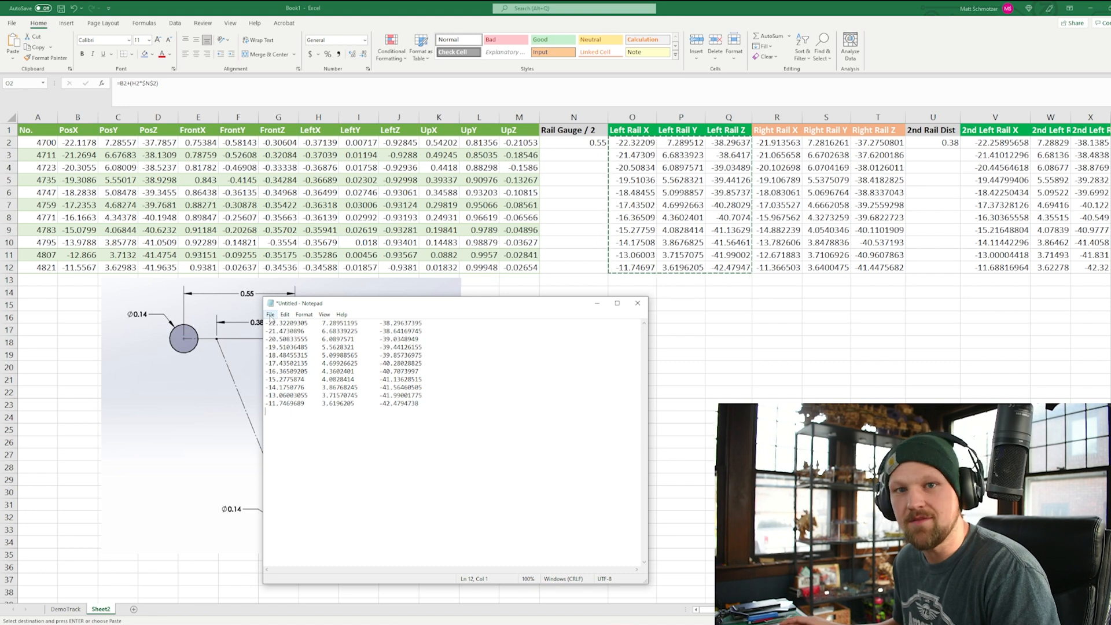
pyautogui.click(776, 292)
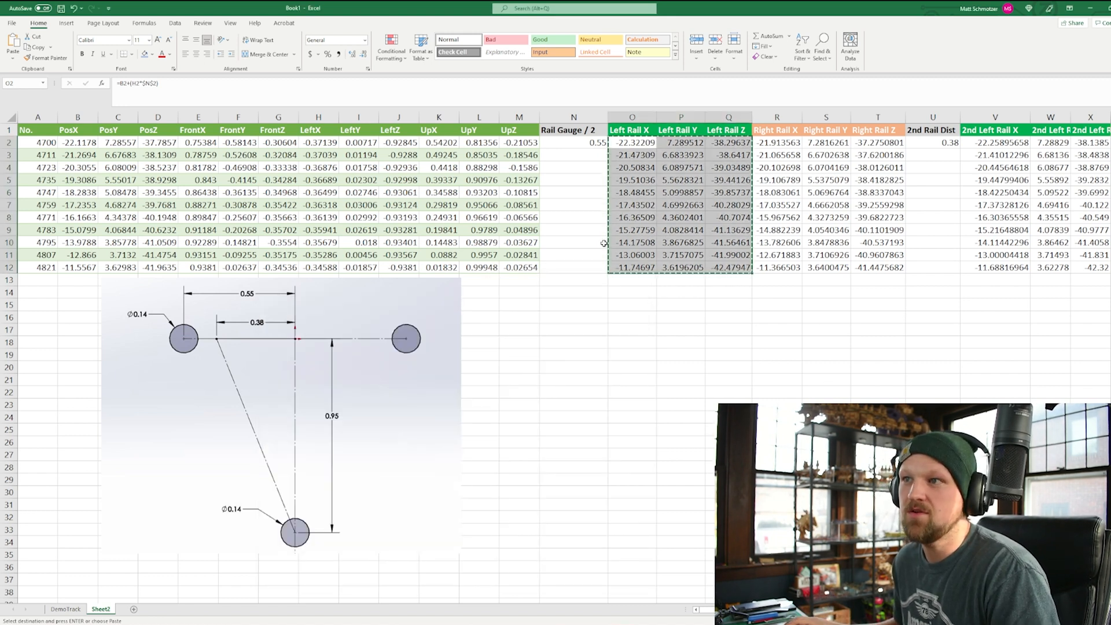
pyautogui.moveTo(765, 417); pyautogui.dragTo(741, 417)
pyautogui.press('Escape')
# Add a new blank worksheet to the workbook and return to Sheet2.
pyautogui.click(137, 610)
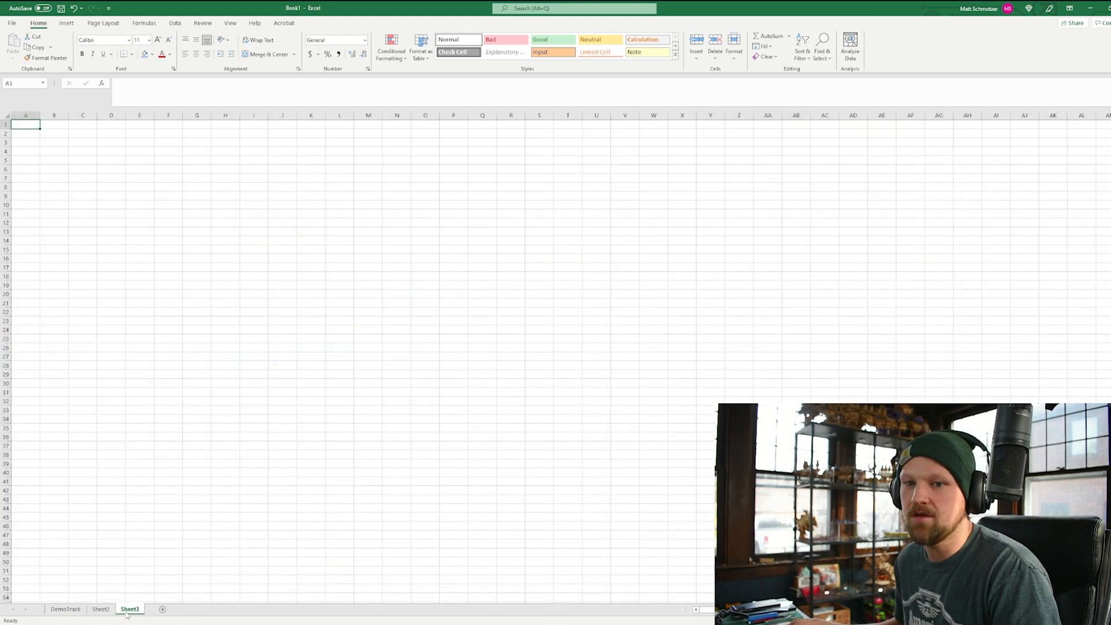
pyautogui.click(197, 276)
pyautogui.click(173, 311)
pyautogui.click(98, 609)
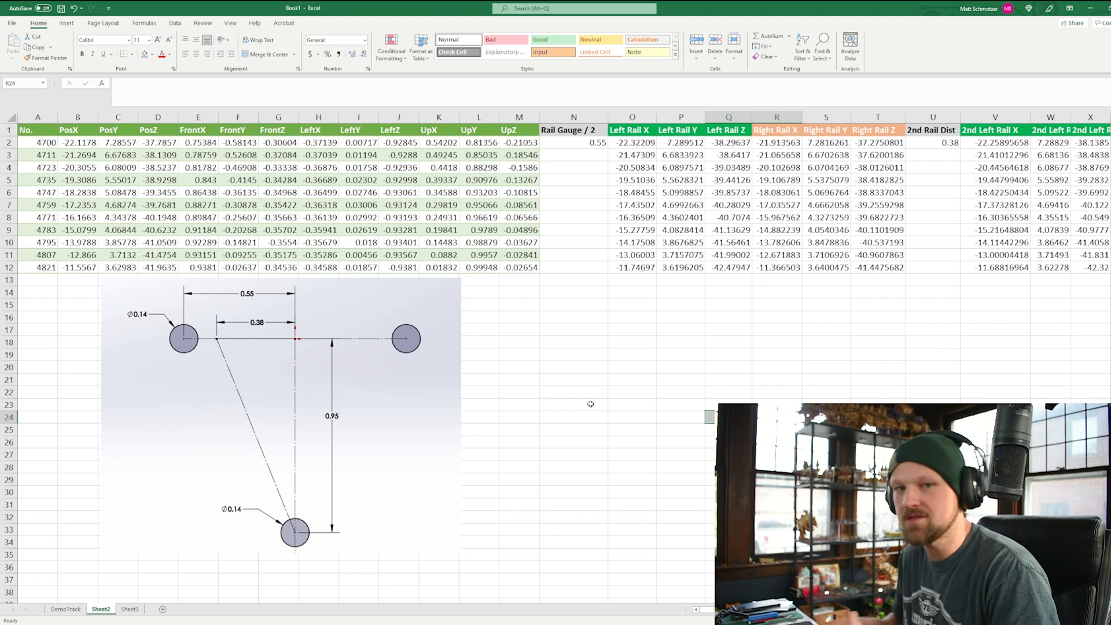
pyautogui.moveTo(738, 405); pyautogui.dragTo(764, 405)
pyautogui.click(833, 379)
pyautogui.moveTo(826, 464); pyautogui.dragTo(826, 456)
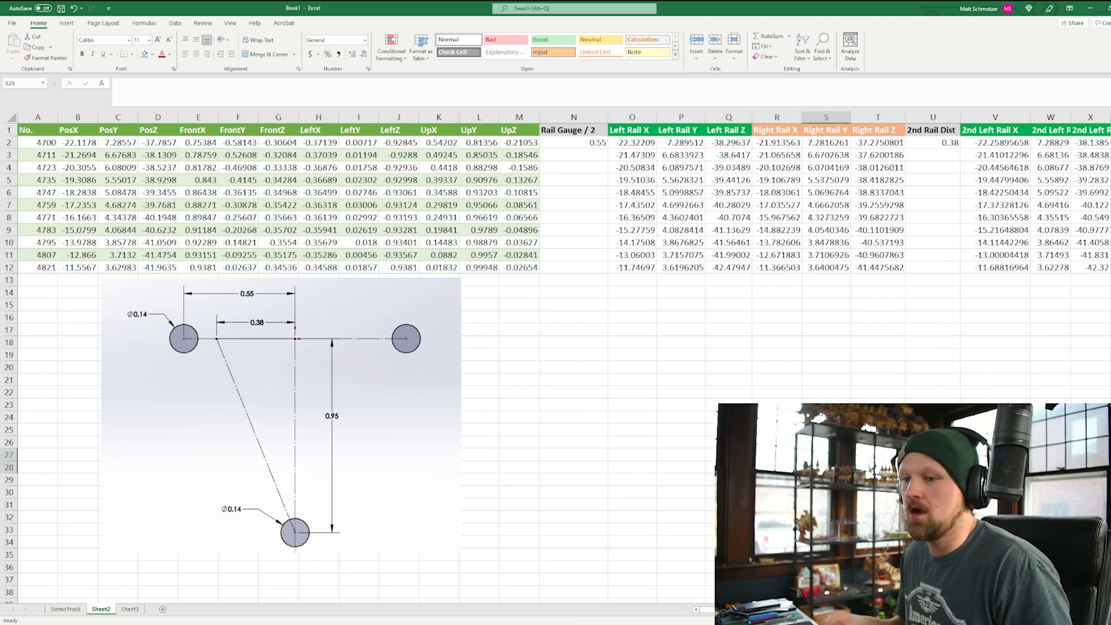
pyautogui.click(632, 542)
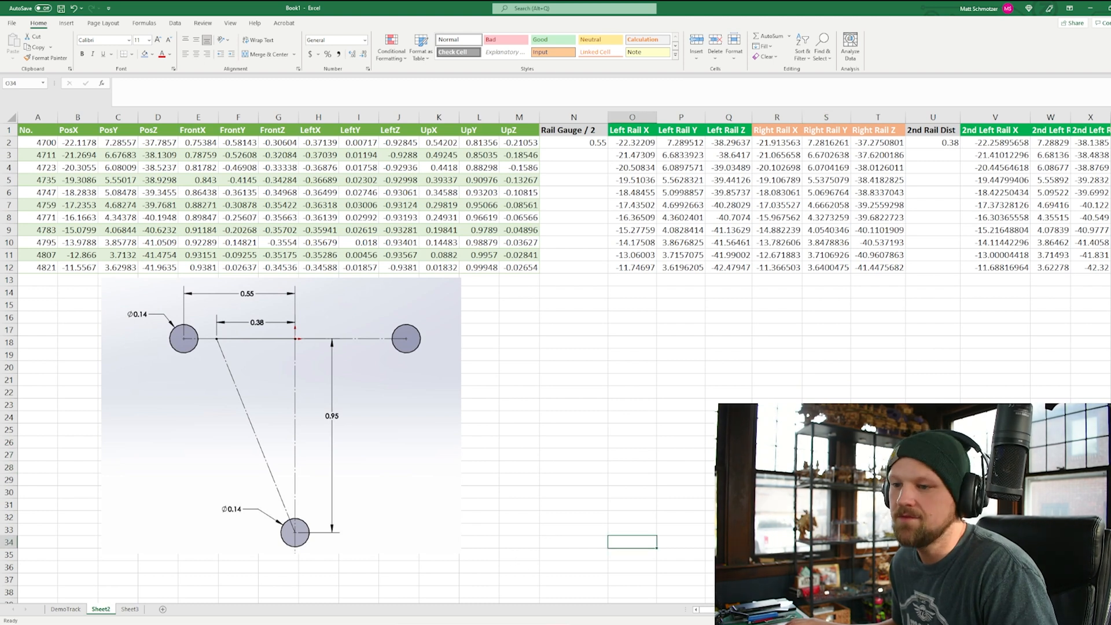
# Switch to SOLIDWORKS, save the Intamin part and bring in the rail curves with Grab Curves.
pyautogui.hotkey('alt', 'Tab')
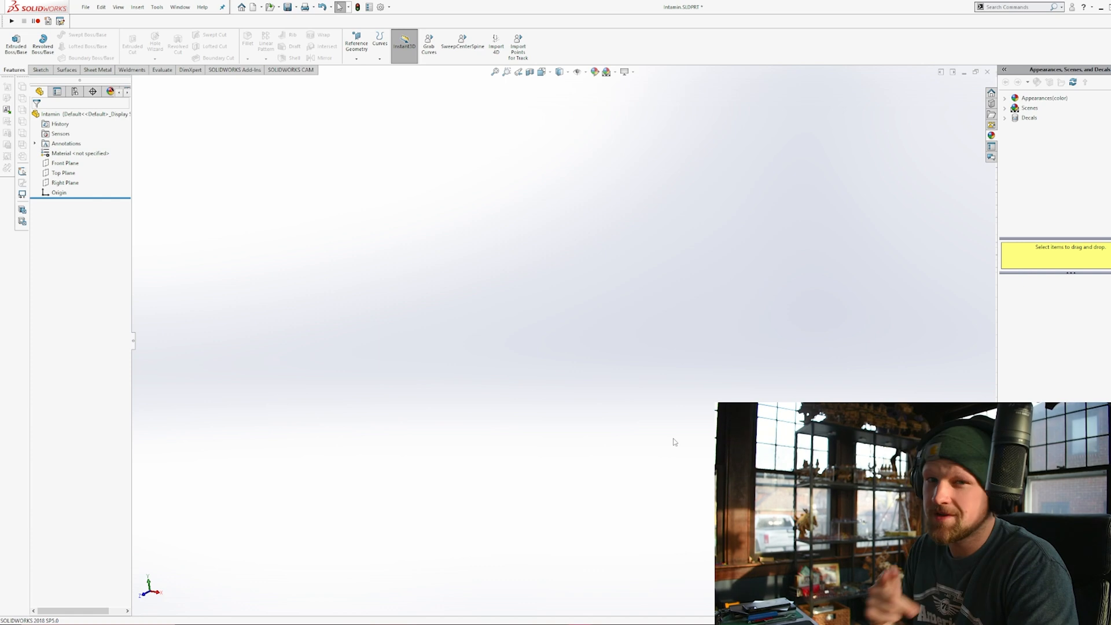
pyautogui.click(287, 7)
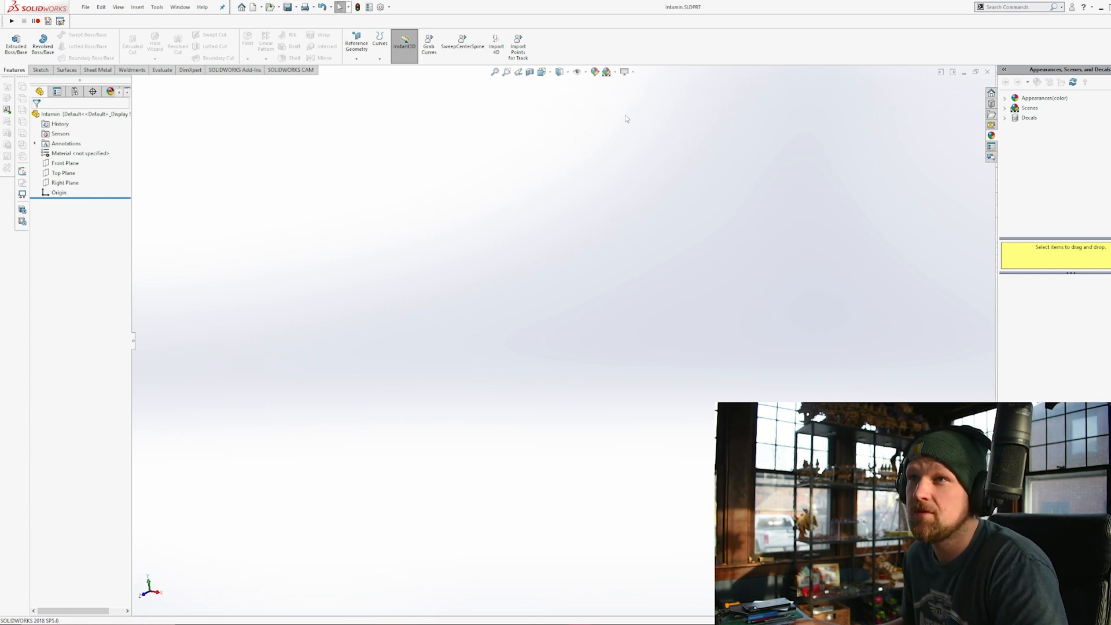
pyautogui.click(430, 47)
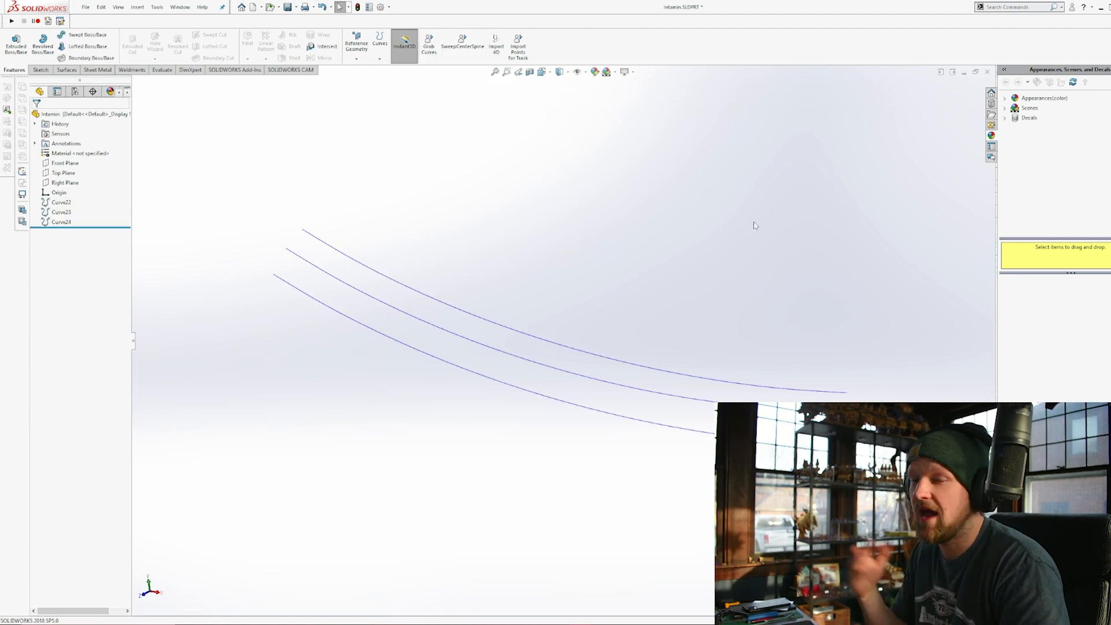
# Import the track points onto the three curves as a new 3D sketch using Import Points for Track.
pyautogui.moveTo(527, 234); pyautogui.dragTo(496, 224, button='middle')
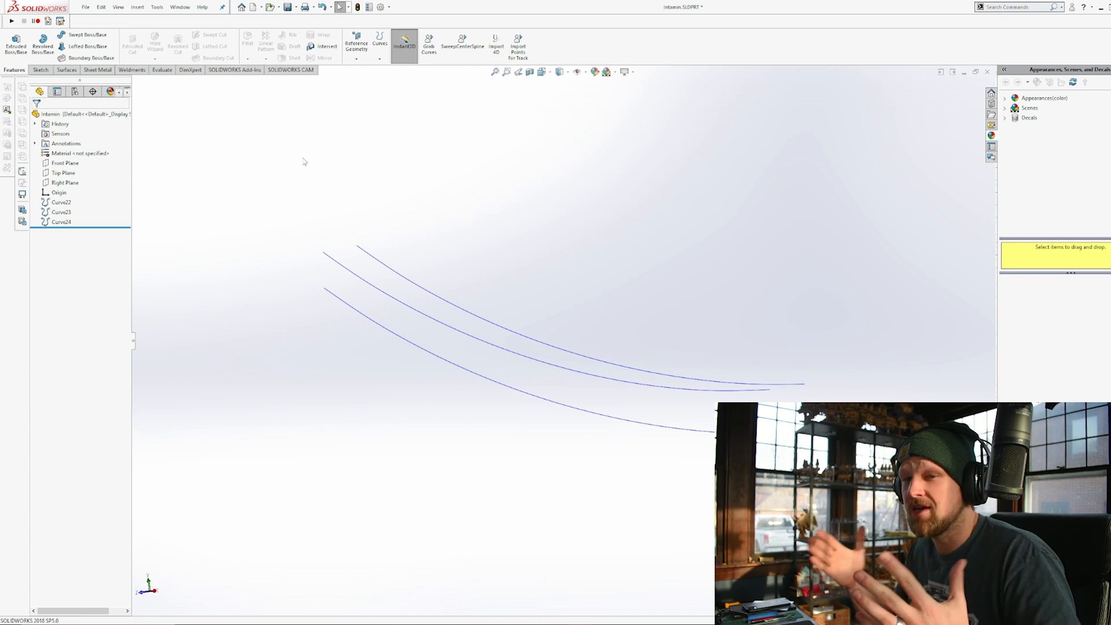
pyautogui.moveTo(462, 301); pyautogui.dragTo(535, 303, button='middle')
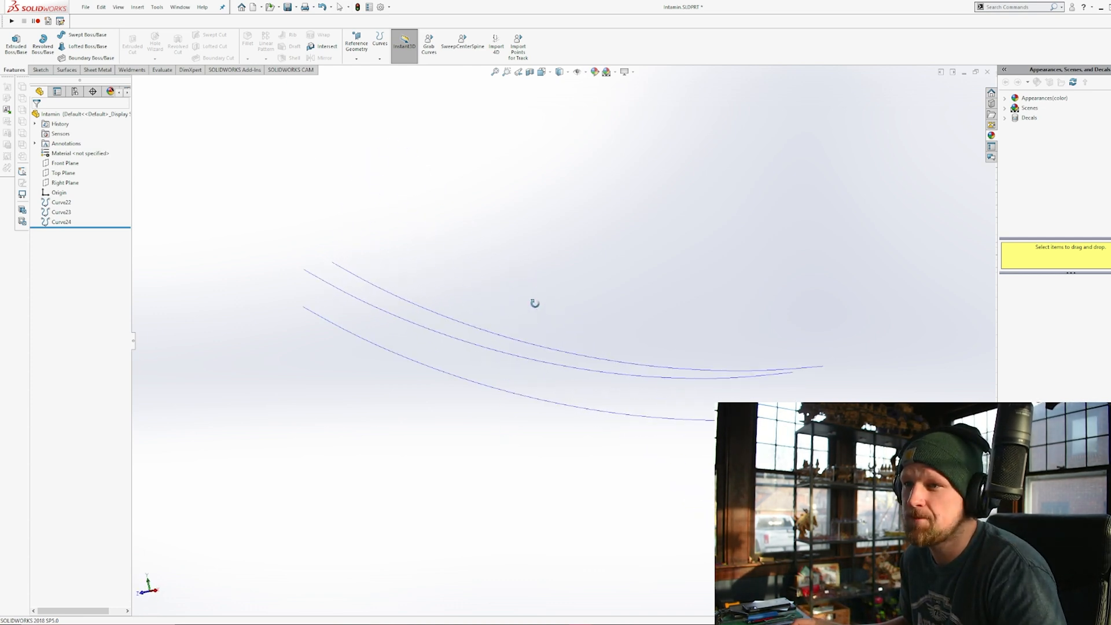
pyautogui.scroll(2, 536, 308)
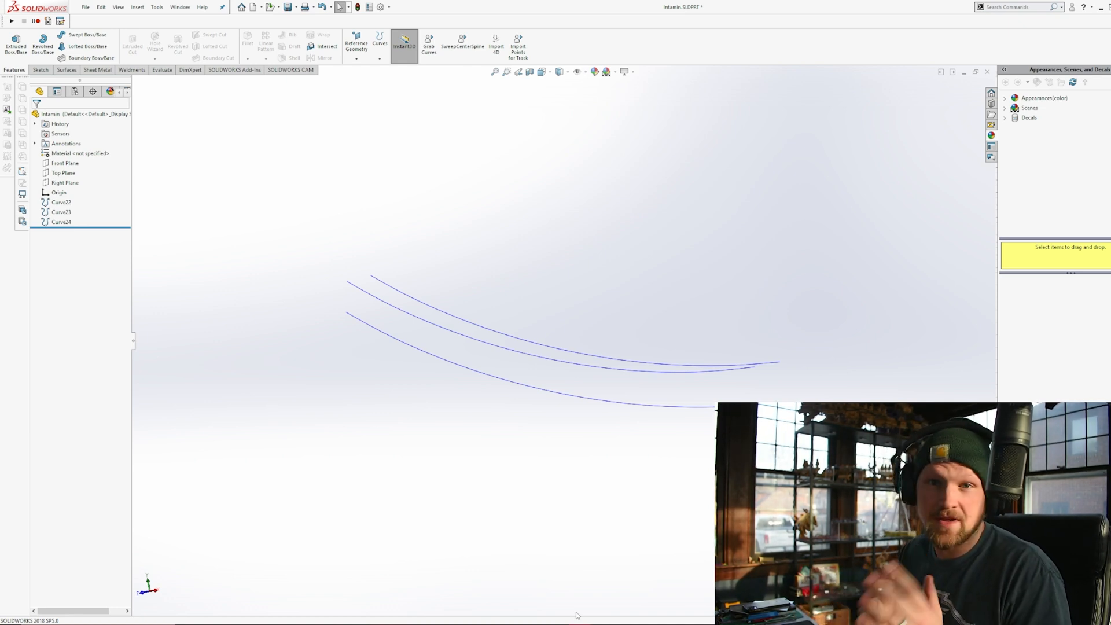
pyautogui.click(518, 47)
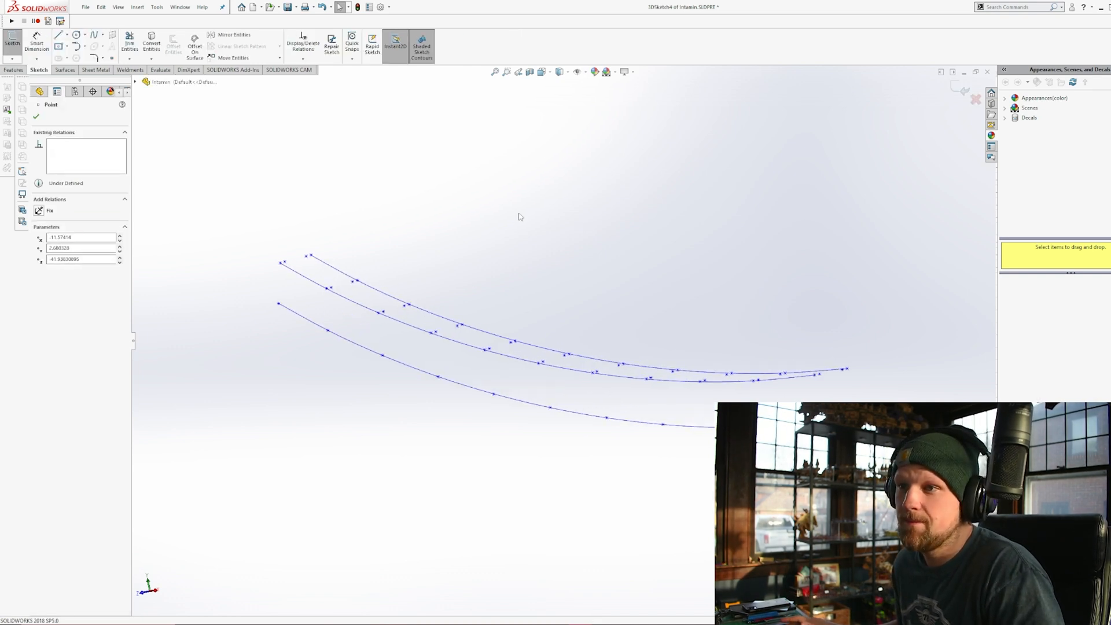
# Sketch a crosstie line joining the endpoints of the two rail curves at the track's near end.
pyautogui.moveTo(475, 307); pyautogui.dragTo(430, 313, button='middle')
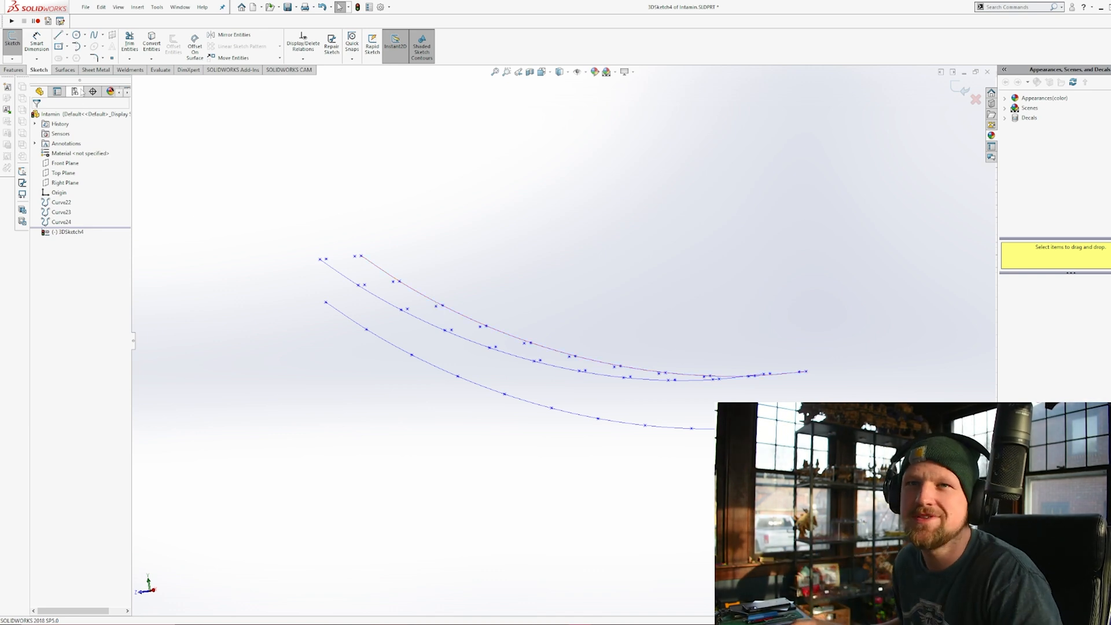
pyautogui.click(58, 34)
pyautogui.moveTo(288, 253); pyautogui.dragTo(550, 336, button='middle')
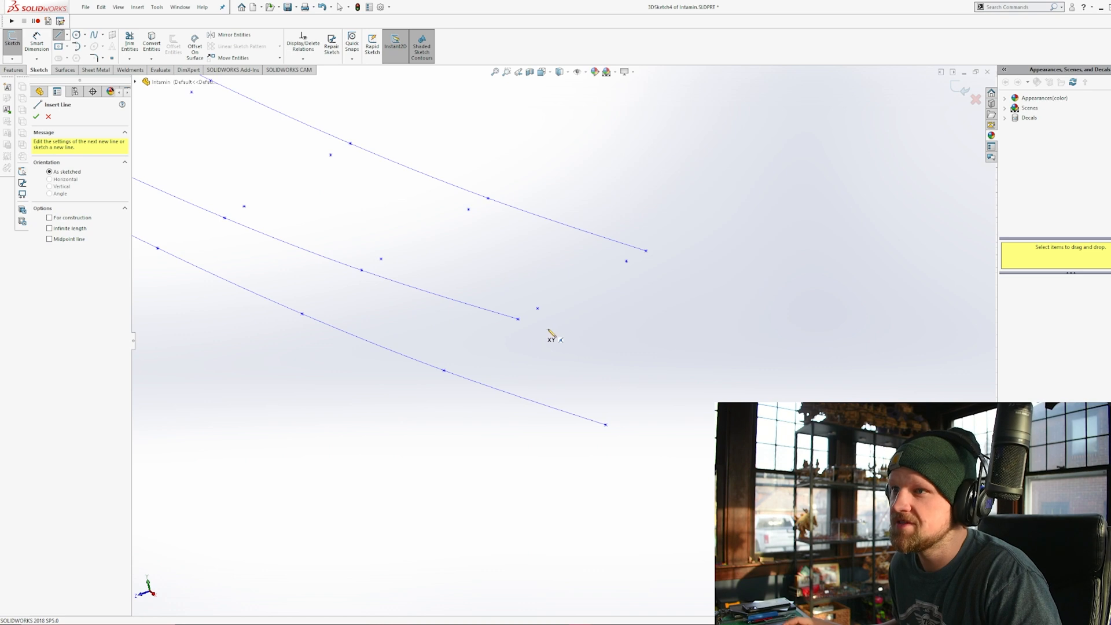
pyautogui.click(518, 319)
pyautogui.click(646, 250)
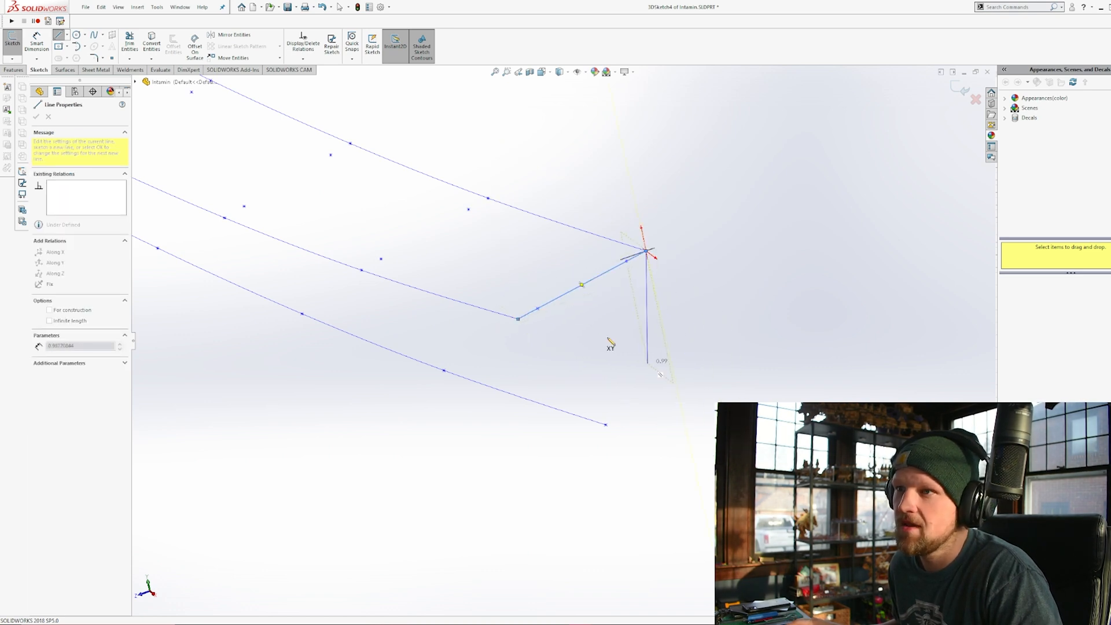
pyautogui.press('Escape')
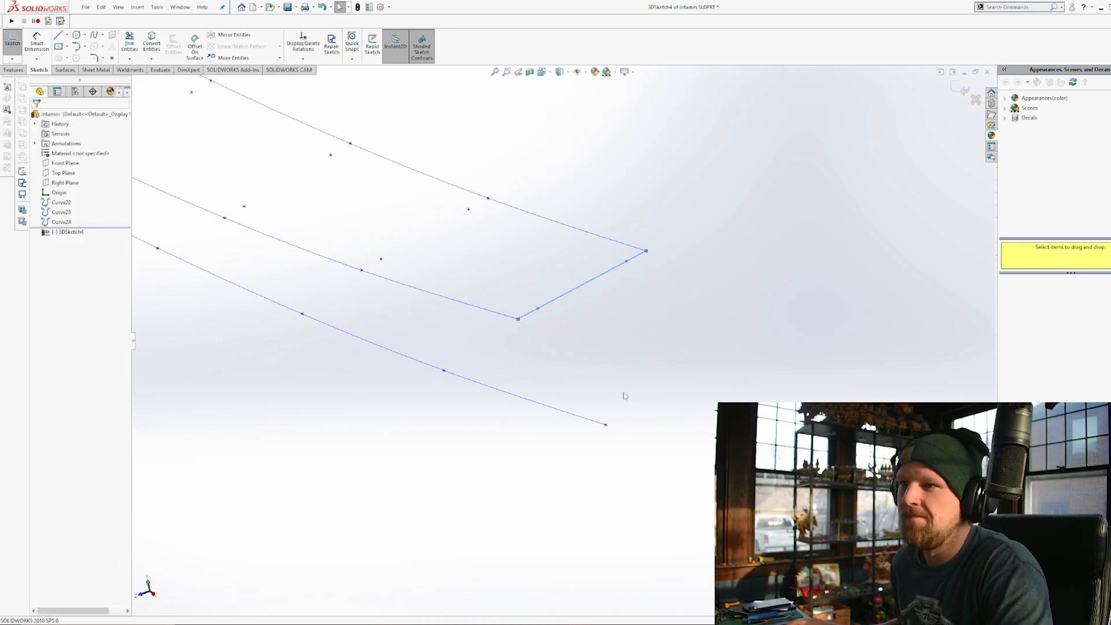
# Sketch two diagonal lines from the end crosstie's inner points down to the spine curve's endpoint.
pyautogui.click(605, 425)
pyautogui.doubleClick(626, 261)
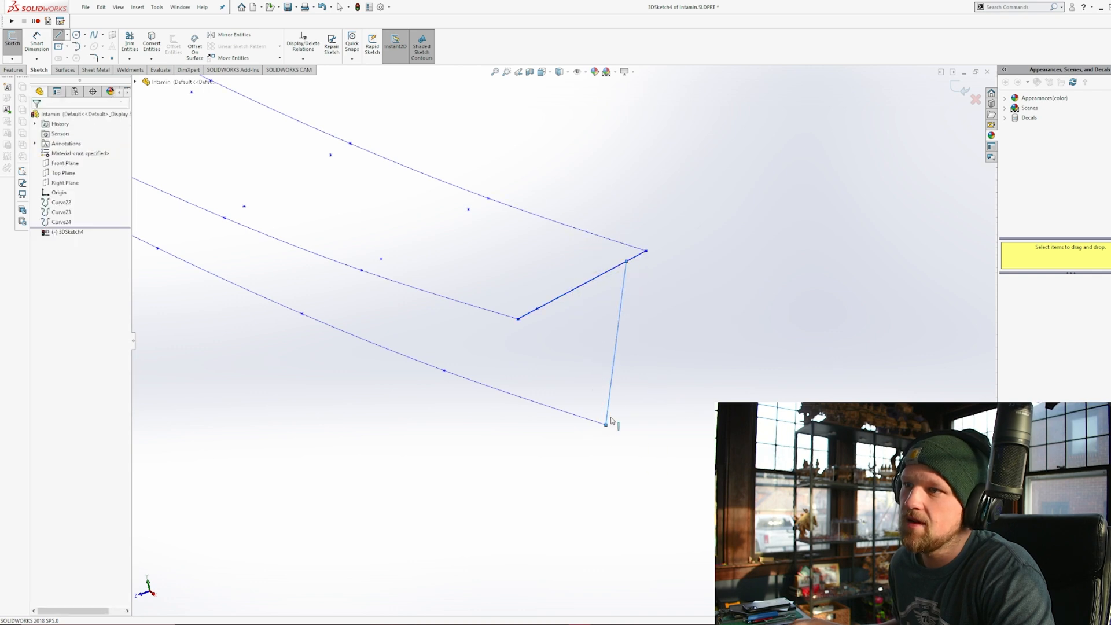
pyautogui.click(538, 309)
pyautogui.click(606, 425)
pyautogui.press('Escape')
# Sketch the second frame with a crosstie between the rails and two diagonals meeting at the spine point.
pyautogui.scroll(3, 551, 320)
pyautogui.scroll(2, 503, 225)
pyautogui.press('l')
pyautogui.click(527, 272)
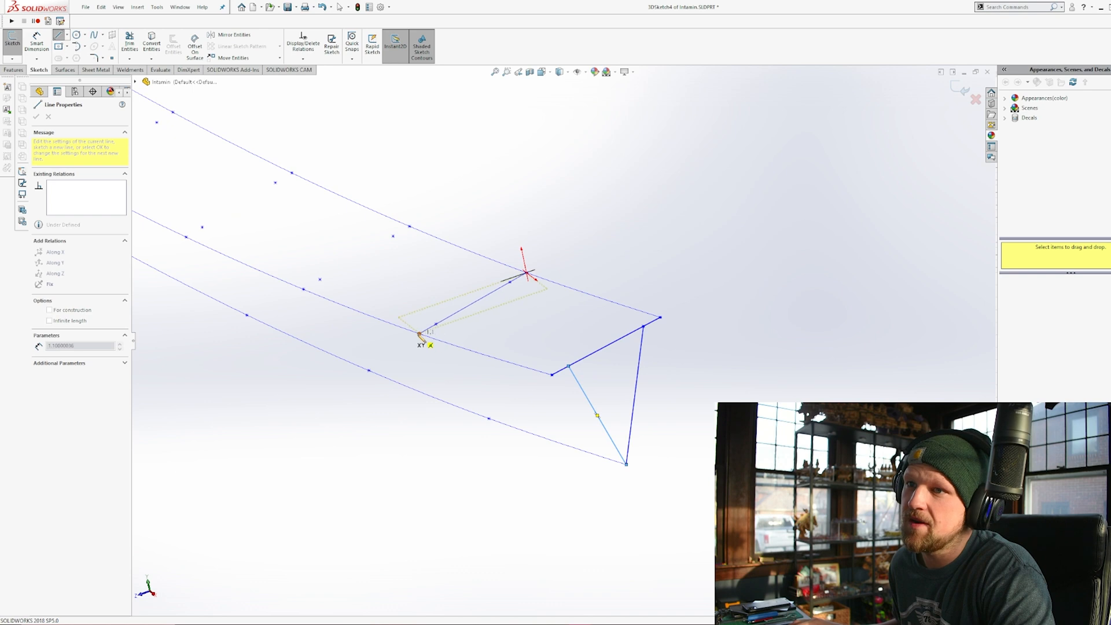
pyautogui.doubleClick(419, 334)
pyautogui.click(509, 281)
pyautogui.click(489, 417)
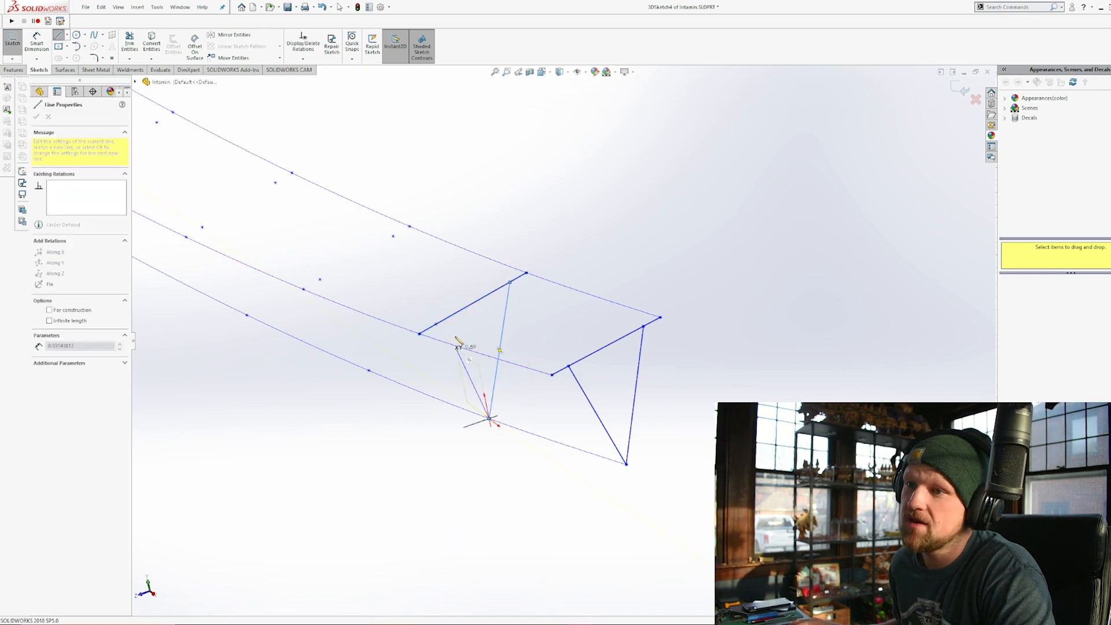
pyautogui.click(435, 324)
pyautogui.scroll(4, 437, 323)
pyautogui.scroll(-2, 428, 316)
pyautogui.press('Escape')
# Sketch the third frame's crosstie between the rail points and its two diagonals down to the spine.
pyautogui.press('l')
pyautogui.click(561, 284)
pyautogui.click(486, 328)
pyautogui.press('Escape')
pyautogui.press('l')
pyautogui.click(550, 290)
pyautogui.click(532, 385)
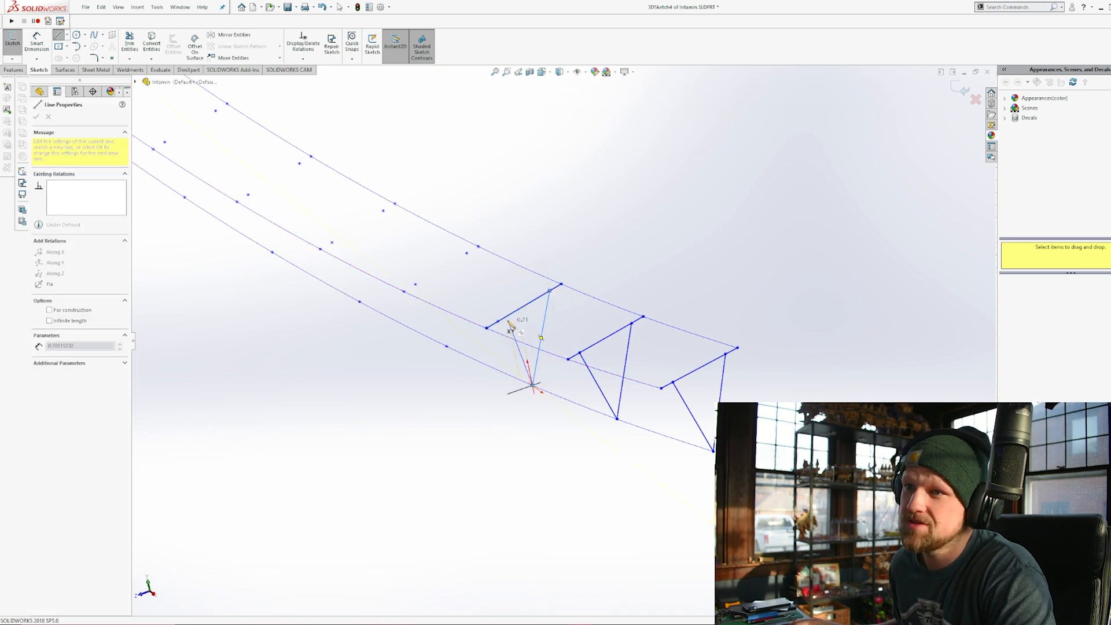
pyautogui.scroll(3, 505, 318)
pyautogui.scroll(-5, 612, 367)
pyautogui.press('Escape')
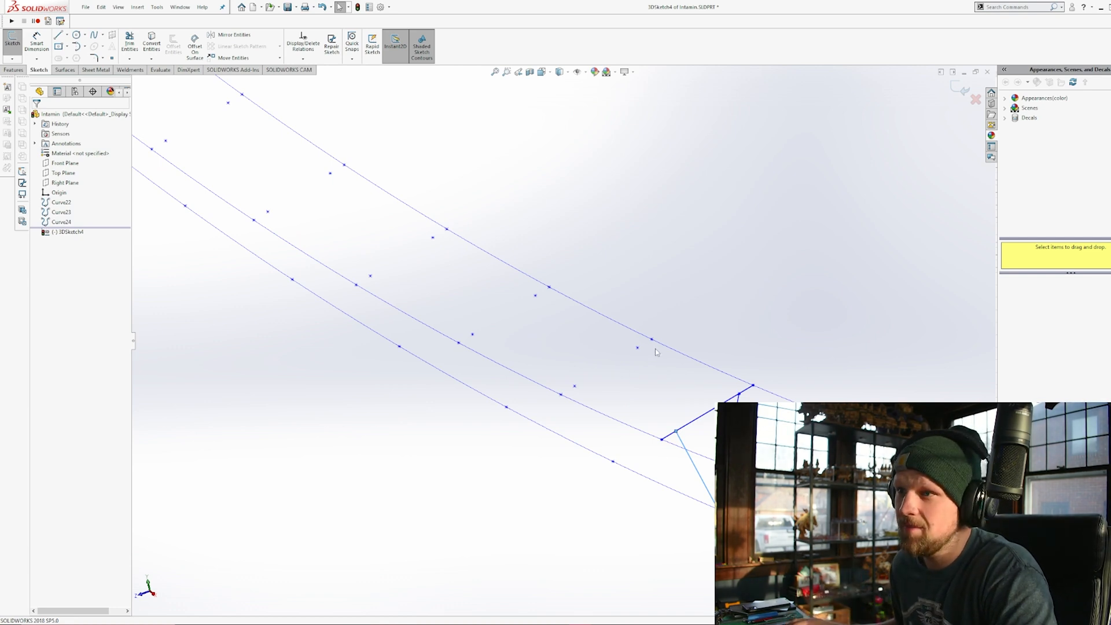
# Sketch crossties and spine diagonals at all remaining point sets up to the track's far end, and exit the 3D sketch.
pyautogui.press('l')
pyautogui.moveTo(652, 340); pyautogui.dragTo(560, 394)
pyautogui.moveTo(574, 386); pyautogui.dragTo(613, 461)
pyautogui.moveTo(612, 461); pyautogui.dragTo(637, 348)
pyautogui.moveTo(458, 342)
pyautogui.mouseDown()
pyautogui.moveTo(549, 287)
pyautogui.moveTo(506, 407)
pyautogui.mouseUp()
pyautogui.scroll(3, 501, 382)
pyautogui.scroll(-3, 399, 347)
pyautogui.moveTo(488, 302)
pyautogui.mouseDown()
pyautogui.moveTo(578, 243)
pyautogui.moveTo(533, 364)
pyautogui.mouseUp()
pyautogui.moveTo(502, 294); pyautogui.dragTo(532, 364)
pyautogui.scroll(3, 521, 370)
pyautogui.scroll(-3, 428, 249)
pyautogui.scroll(3, 424, 431)
pyautogui.click(465, 417)
pyautogui.press('Escape')
pyautogui.scroll(6, 530, 315)
pyautogui.moveTo(669, 462)
pyautogui.mouseDown(button='middle')
pyautogui.moveTo(644, 272)
pyautogui.moveTo(533, 300)
pyautogui.moveTo(547, 311)
pyautogui.mouseUp(button='middle')
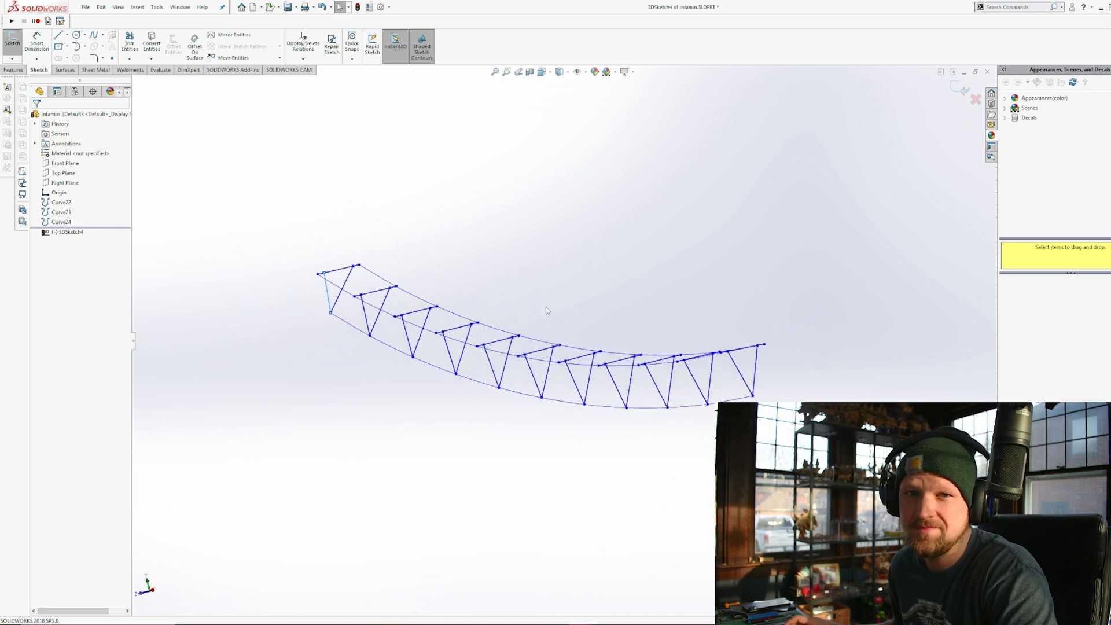
pyautogui.click(12, 41)
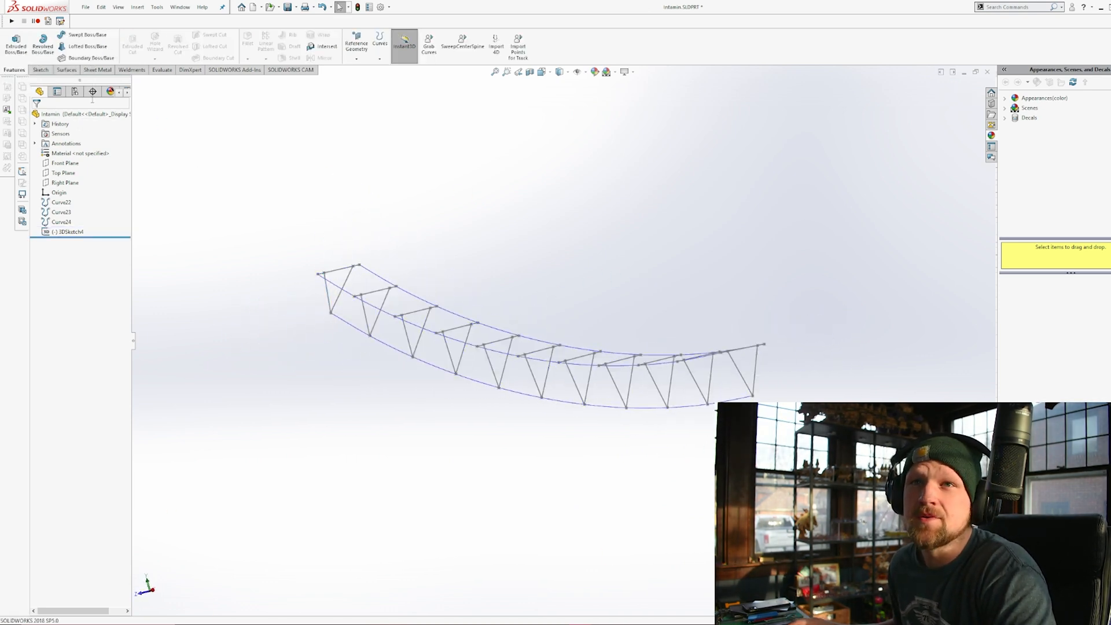
# Start a weldment Structural Member with the iso square tube profile, size INTAMIN FULL, along the end crosstie line.
pyautogui.click(132, 70)
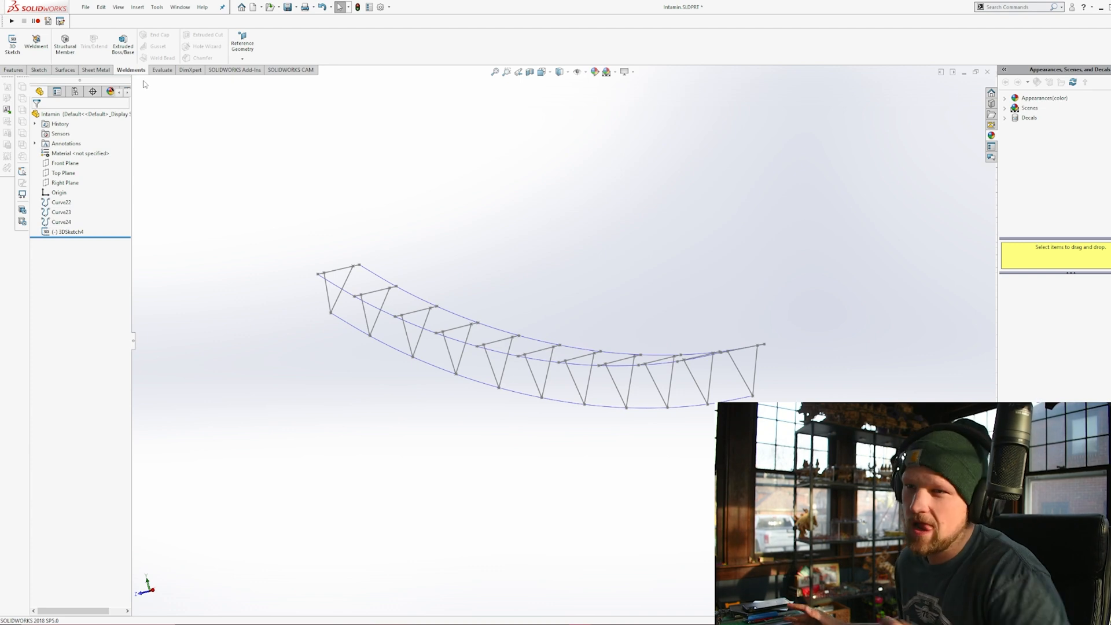
pyautogui.moveTo(483, 293)
pyautogui.mouseDown(button='middle')
pyautogui.moveTo(518, 382)
pyautogui.moveTo(531, 353)
pyautogui.mouseUp(button='middle')
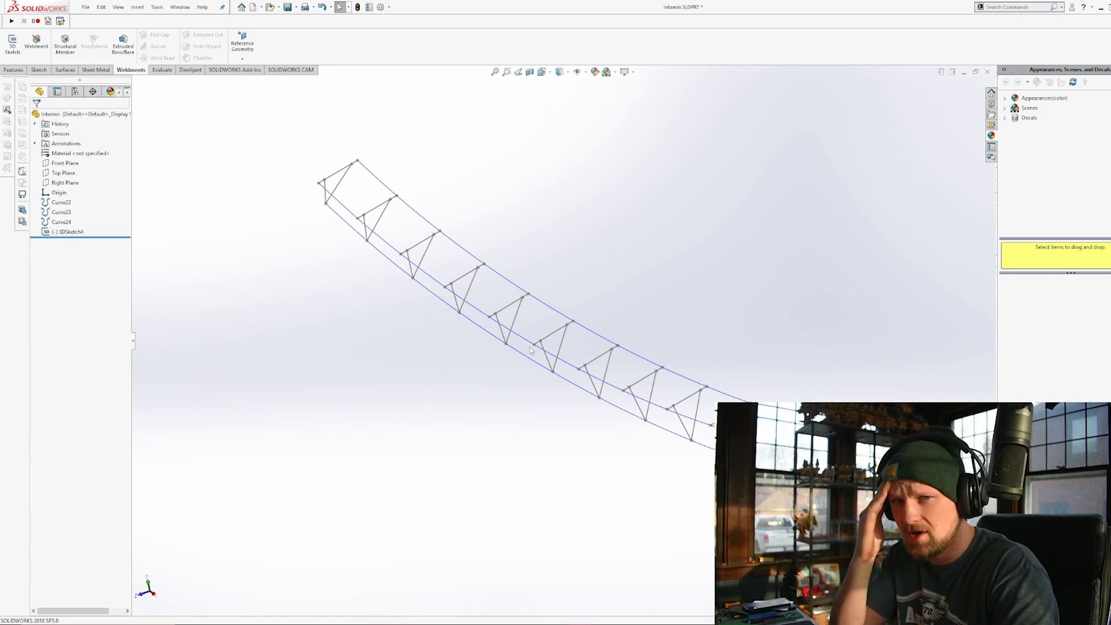
pyautogui.moveTo(584, 318); pyautogui.dragTo(715, 394, button='middle')
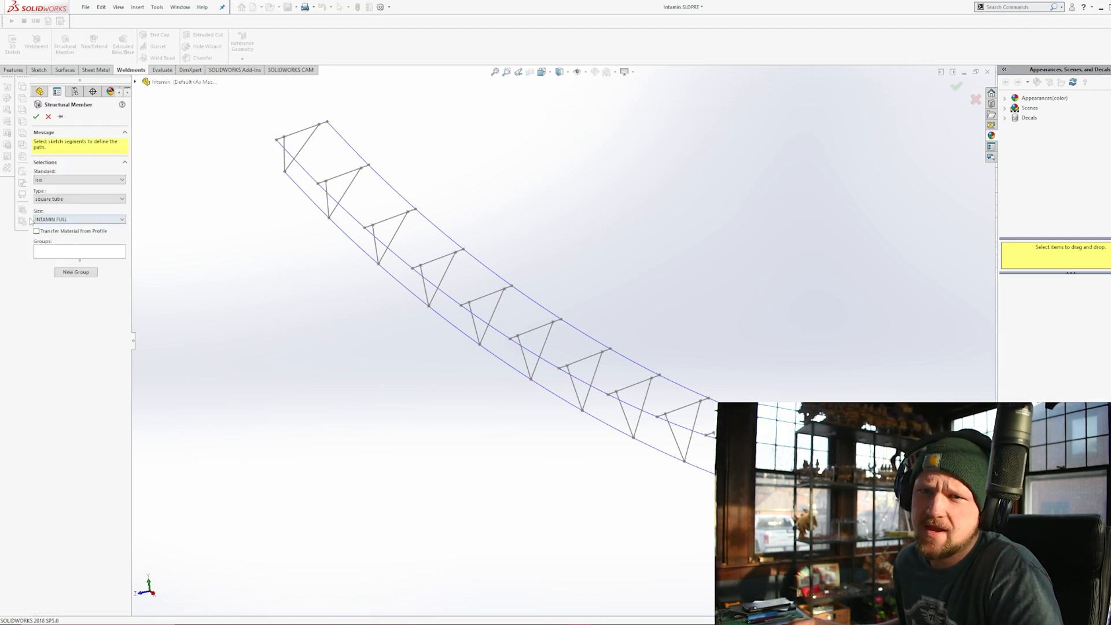
pyautogui.click(77, 219)
pyautogui.click(70, 262)
pyautogui.scroll(-5, 816, 471)
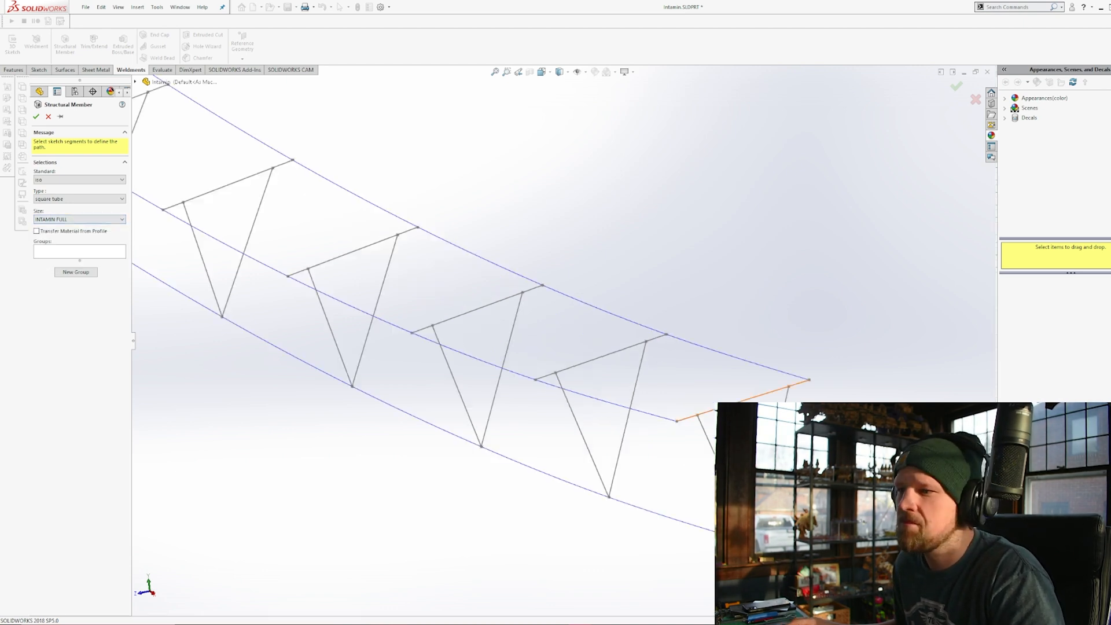
pyautogui.click(644, 392)
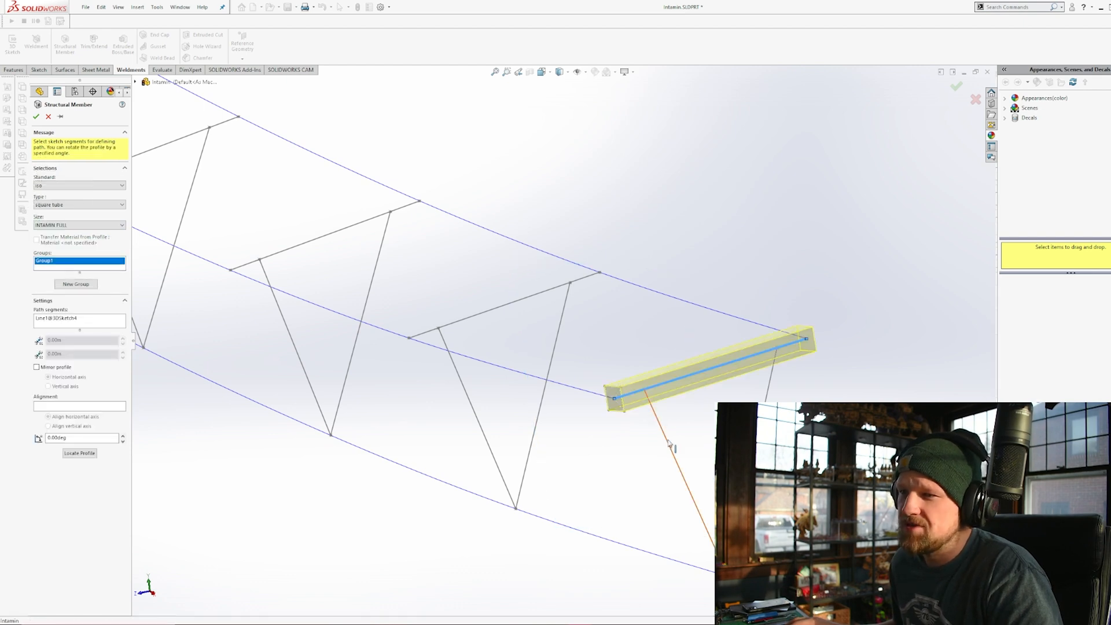
# Align the end crosstie's tube profile to one of its frame's diagonal lines.
pyautogui.scroll(3, 657, 431)
pyautogui.moveTo(656, 431); pyautogui.dragTo(692, 424, button='middle')
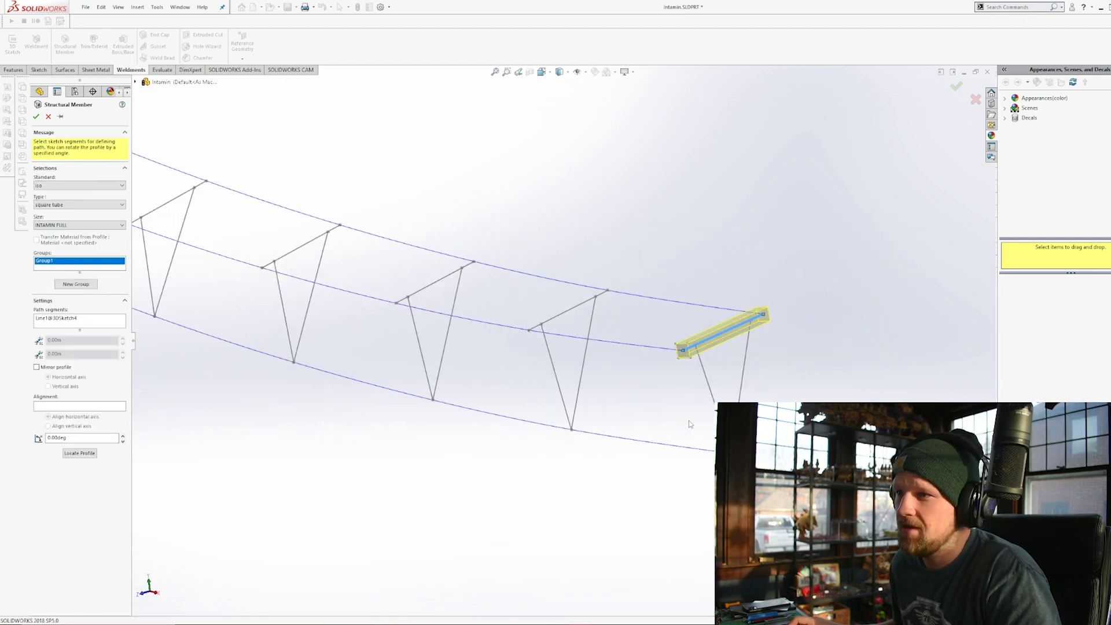
pyautogui.scroll(-2, 692, 424)
pyautogui.click(60, 410)
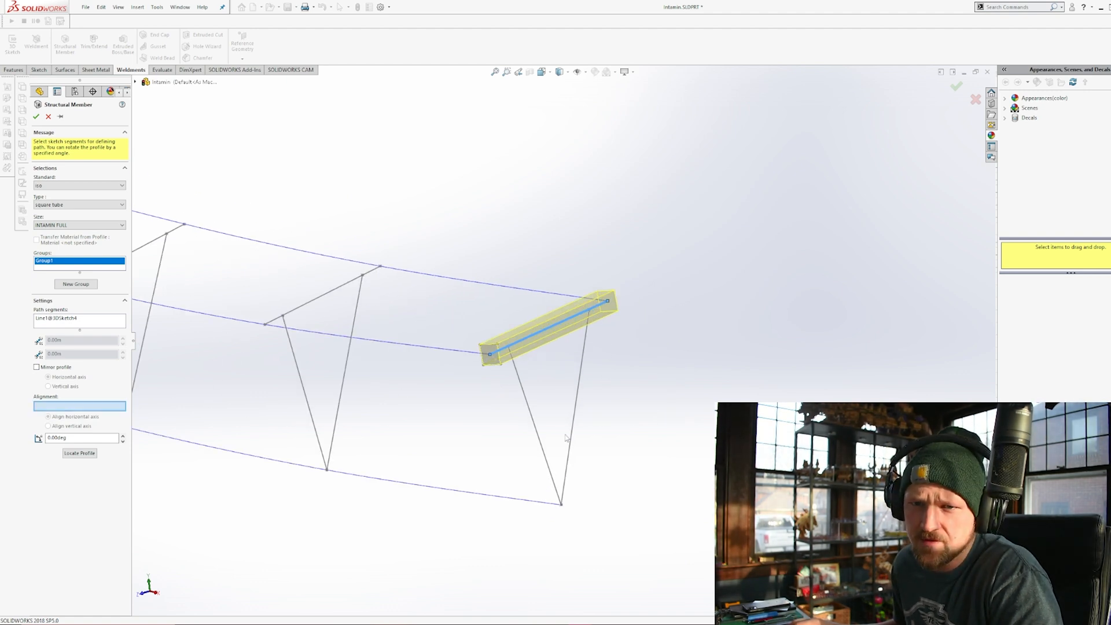
pyautogui.click(535, 427)
# Add a new group for the second crosstie and align its profile to that frame's diagonal.
pyautogui.scroll(4, 622, 451)
pyautogui.scroll(-2, 257, 296)
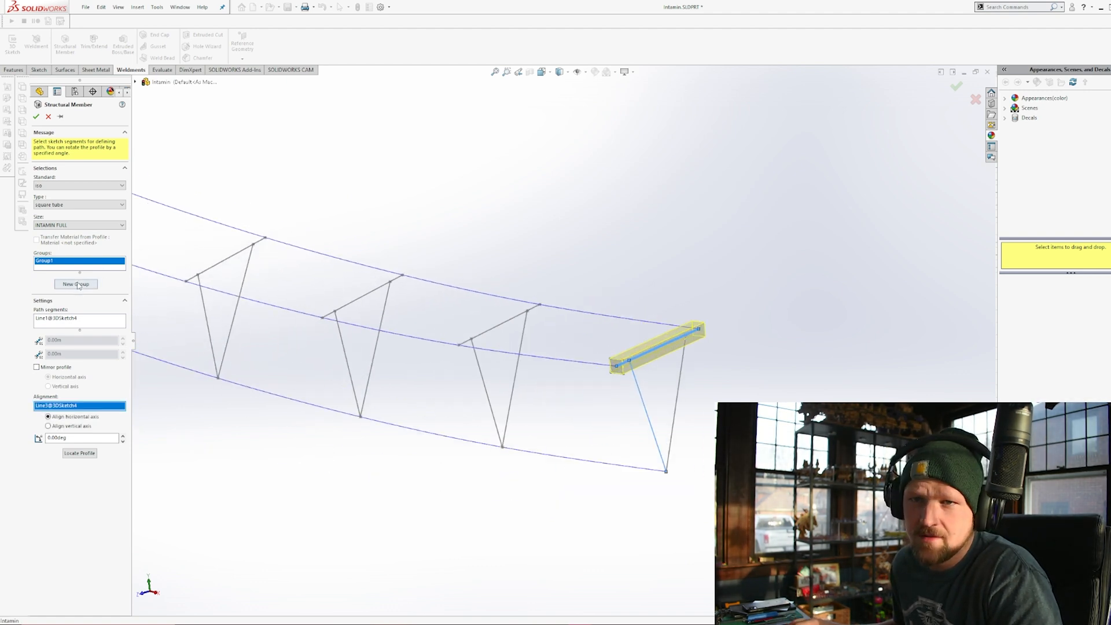
pyautogui.click(76, 284)
pyautogui.click(498, 324)
pyautogui.click(84, 416)
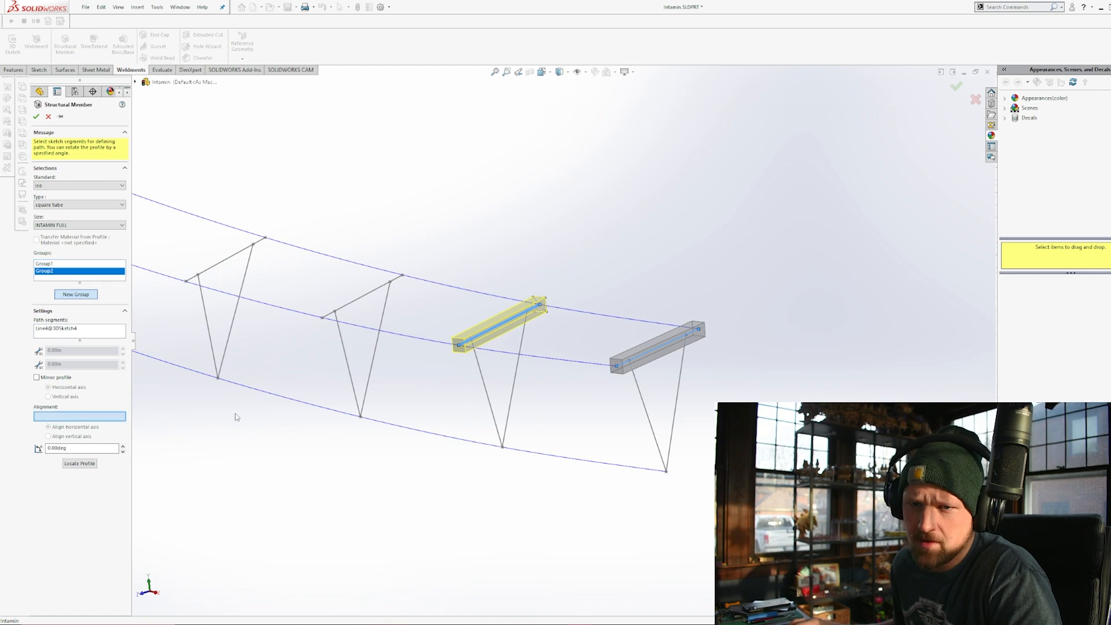
pyautogui.click(489, 386)
# Add a new group for the third crosstie and align its profile to the adjoining diagonal.
pyautogui.scroll(-2, 388, 325)
pyautogui.click(76, 294)
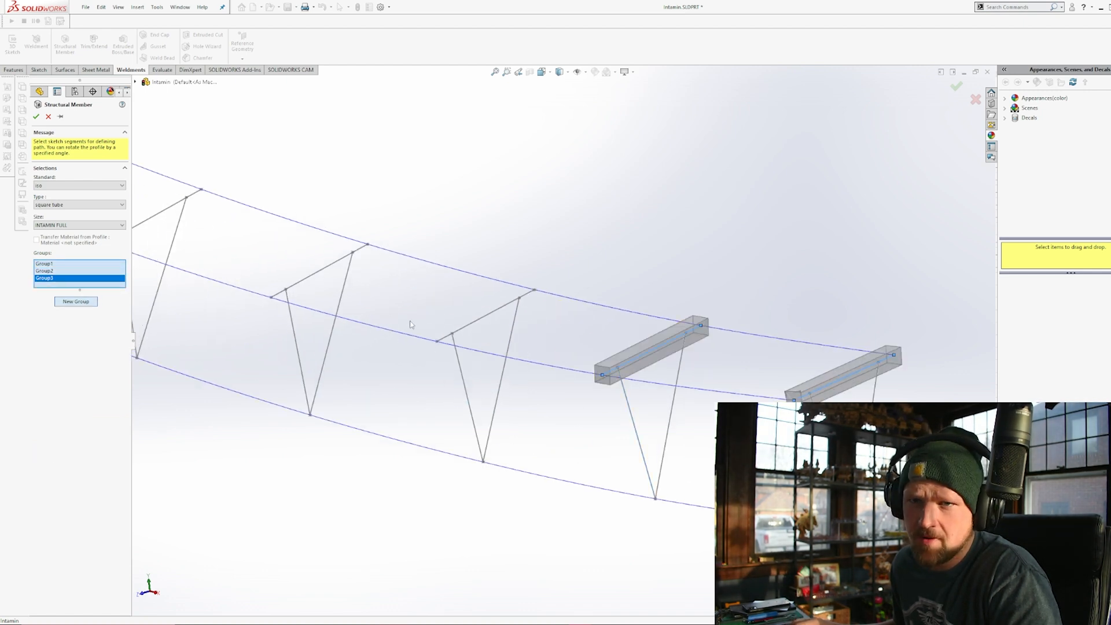
pyautogui.click(471, 325)
pyautogui.click(79, 423)
pyautogui.click(472, 406)
# Add separate groups for the fourth through eighth crossties, aligning each profile to its own frame's diagonal.
pyautogui.click(76, 302)
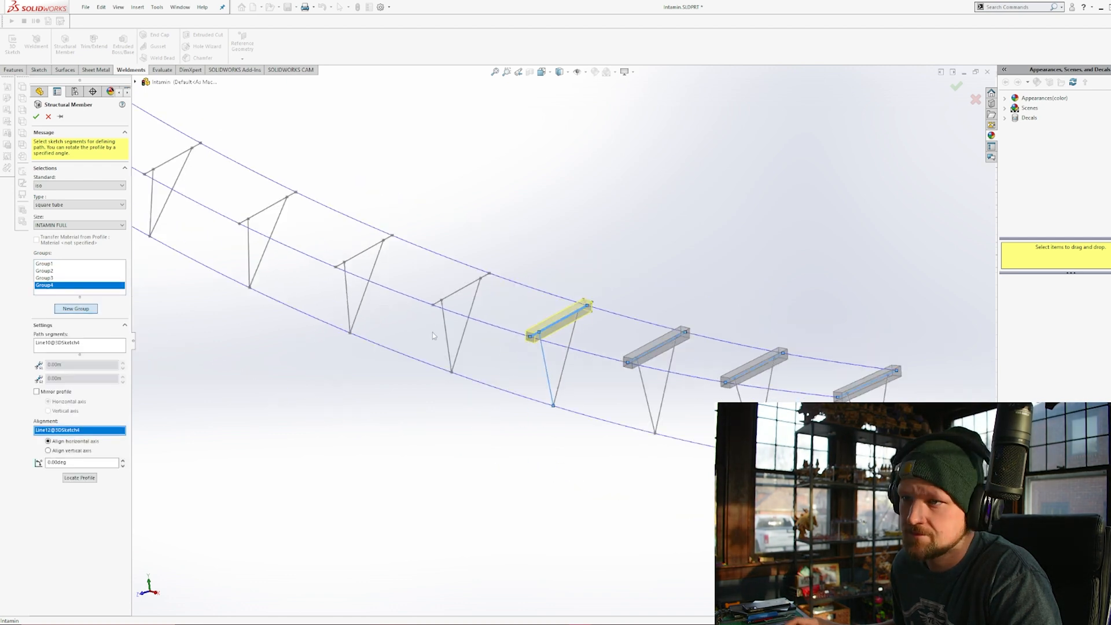
pyautogui.click(75, 316)
pyautogui.click(351, 258)
pyautogui.click(79, 444)
pyautogui.click(315, 347)
pyautogui.click(76, 323)
pyautogui.click(76, 330)
# Add aligned groups for the last three crossties at the far end and create the crosstie structural members.
pyautogui.click(76, 337)
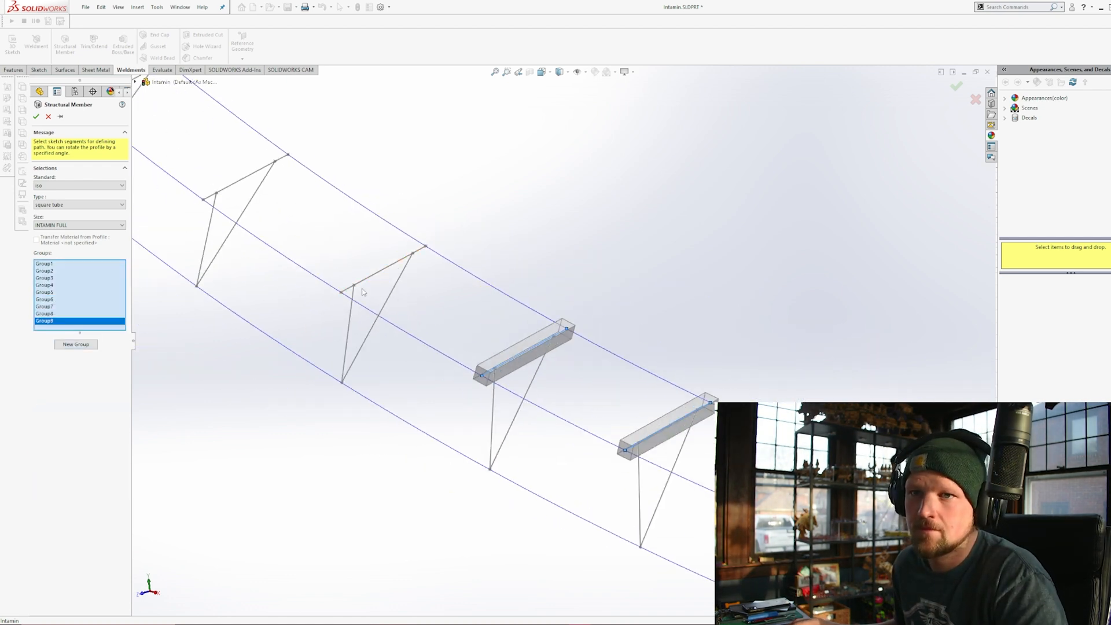
pyautogui.click(76, 344)
pyautogui.click(389, 327)
pyautogui.click(80, 473)
pyautogui.click(376, 354)
pyautogui.click(76, 351)
pyautogui.click(270, 228)
pyautogui.click(80, 480)
pyautogui.click(251, 258)
pyautogui.scroll(6, 586, 348)
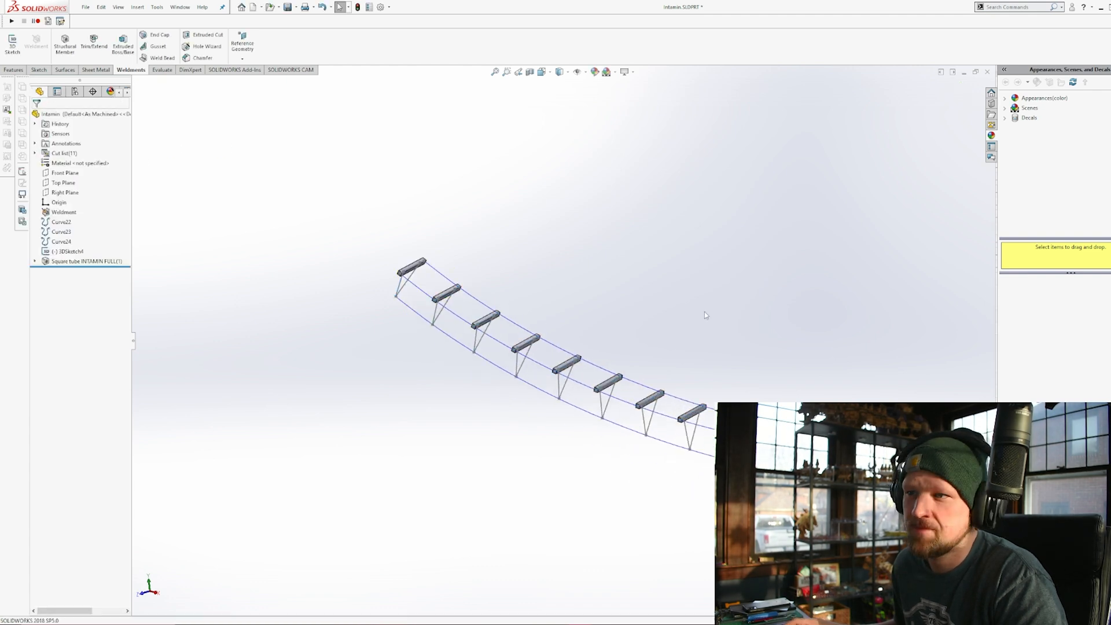
# Start another INTAMIN FULL square tube Structural Member along the two diagonals of the end frame.
pyautogui.scroll(-5, 706, 315)
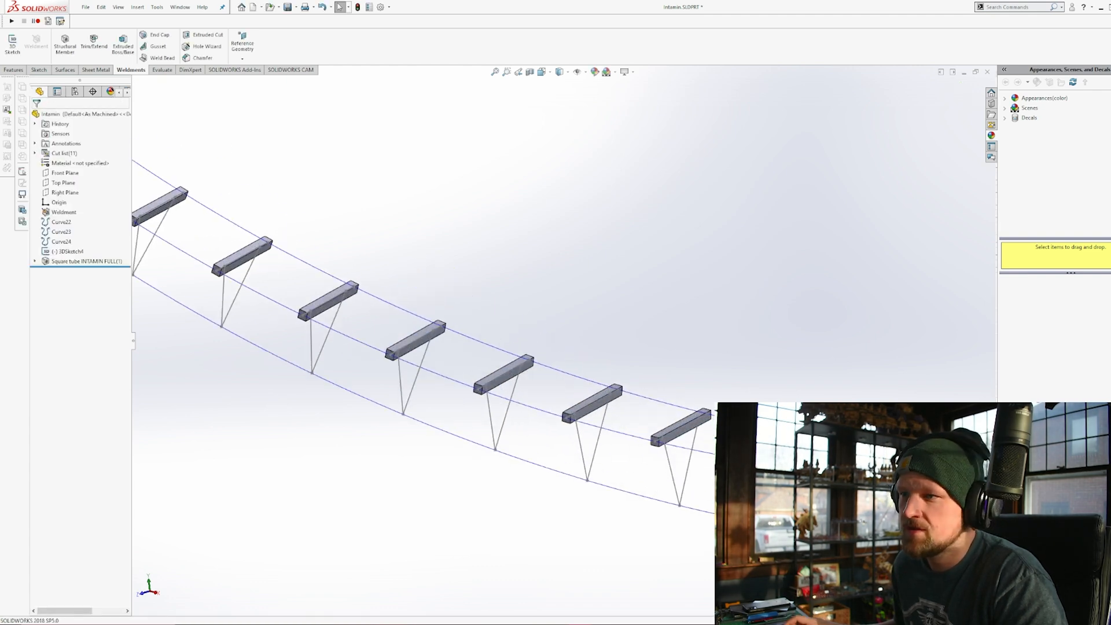
pyautogui.click(65, 62)
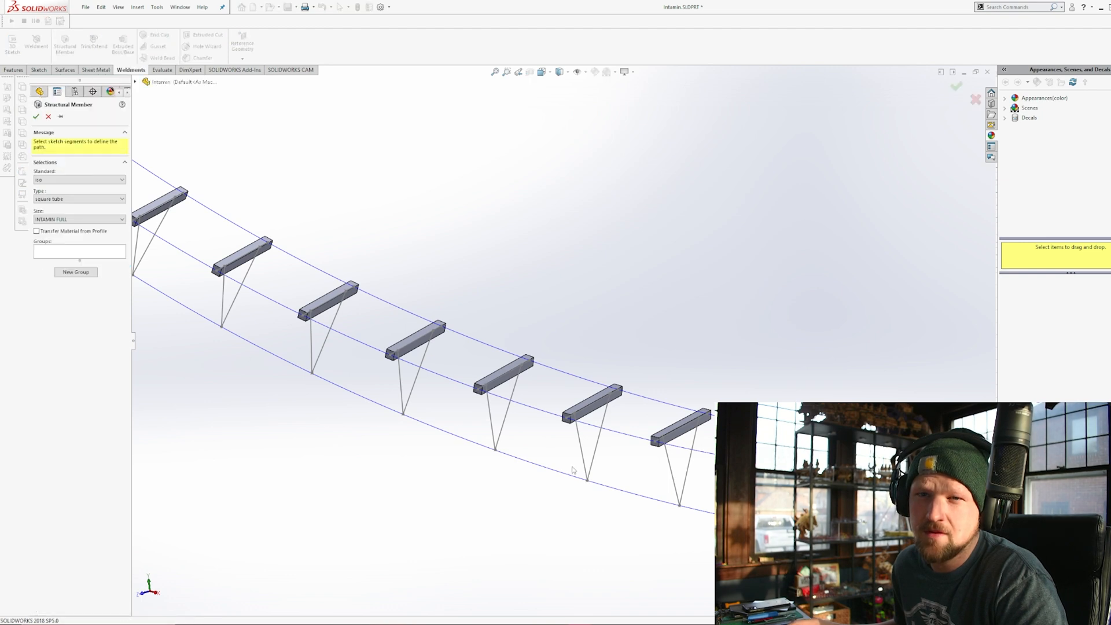
pyautogui.scroll(2, 538, 347)
pyautogui.scroll(-6, 808, 474)
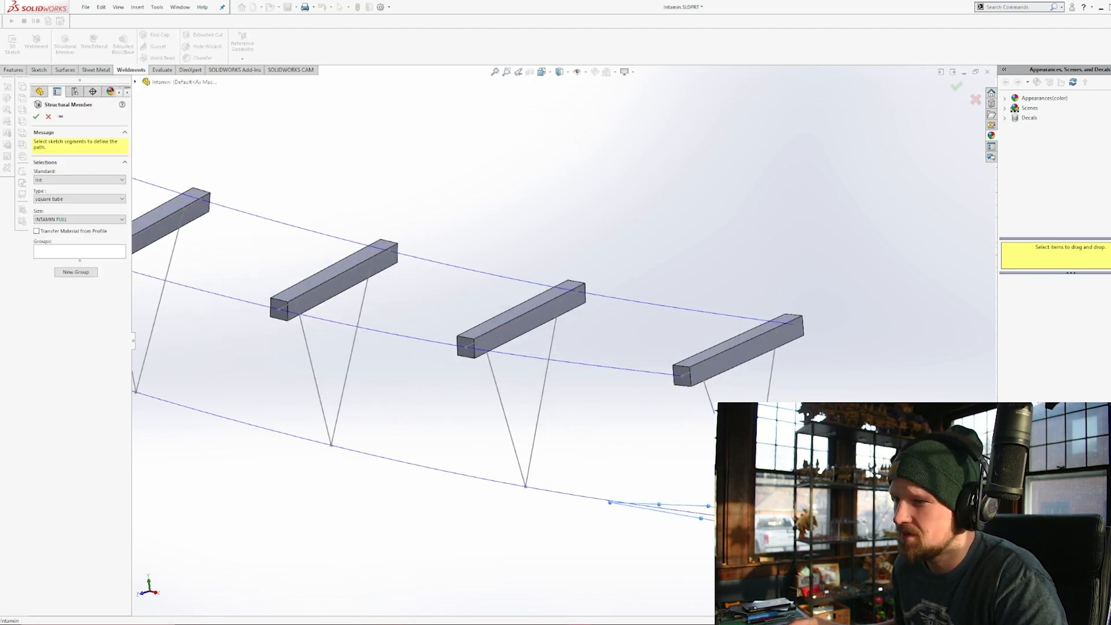
pyautogui.click(708, 395)
pyautogui.click(770, 377)
# Add new groups for the diagonal pairs of the second, third and fourth frames.
pyautogui.click(76, 283)
pyautogui.click(499, 396)
pyautogui.click(545, 382)
pyautogui.click(76, 293)
pyautogui.click(422, 390)
pyautogui.click(461, 382)
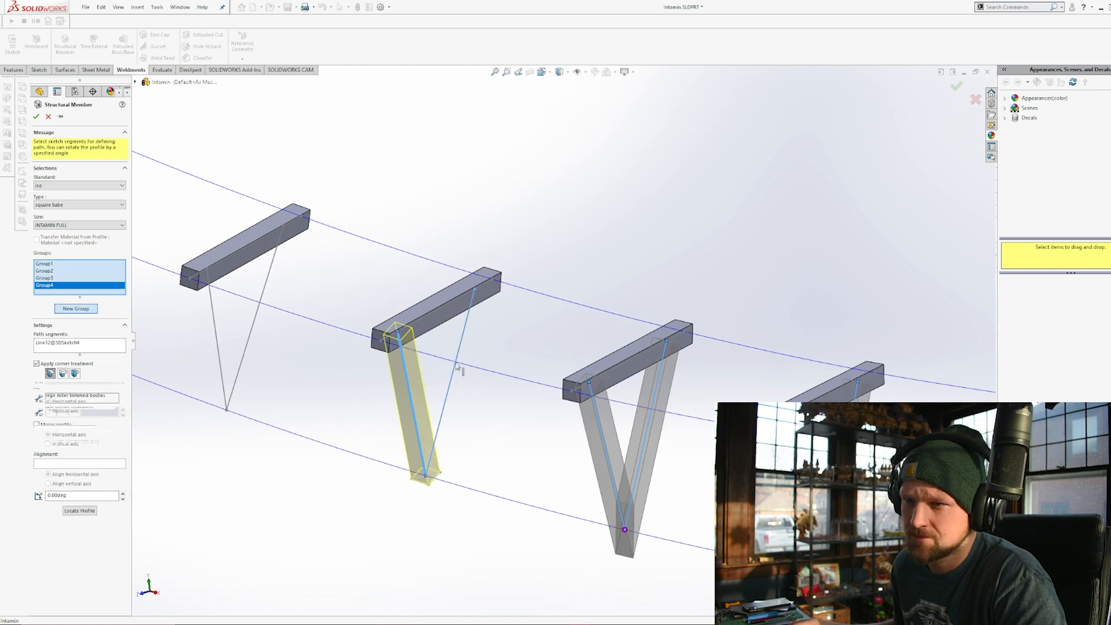
pyautogui.click(457, 365)
# Add new groups for the diagonal pairs of the fifth, sixth and seventh frames.
pyautogui.click(76, 308)
pyautogui.click(506, 379)
pyautogui.click(543, 367)
pyautogui.click(75, 316)
pyautogui.click(491, 387)
pyautogui.click(530, 387)
pyautogui.click(75, 322)
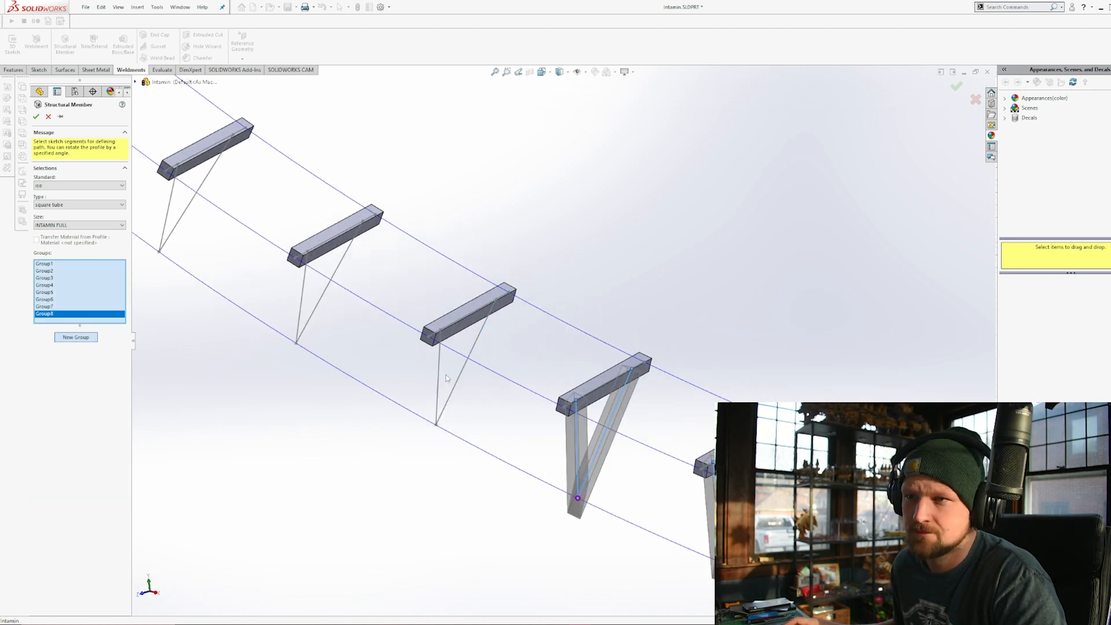
# Add groups for the remaining frames' diagonal pairs up to the far end of the track.
pyautogui.click(439, 379)
pyautogui.click(458, 379)
pyautogui.click(76, 337)
pyautogui.click(302, 298)
pyautogui.click(325, 292)
pyautogui.scroll(1, 325, 291)
pyautogui.click(76, 343)
pyautogui.click(358, 282)
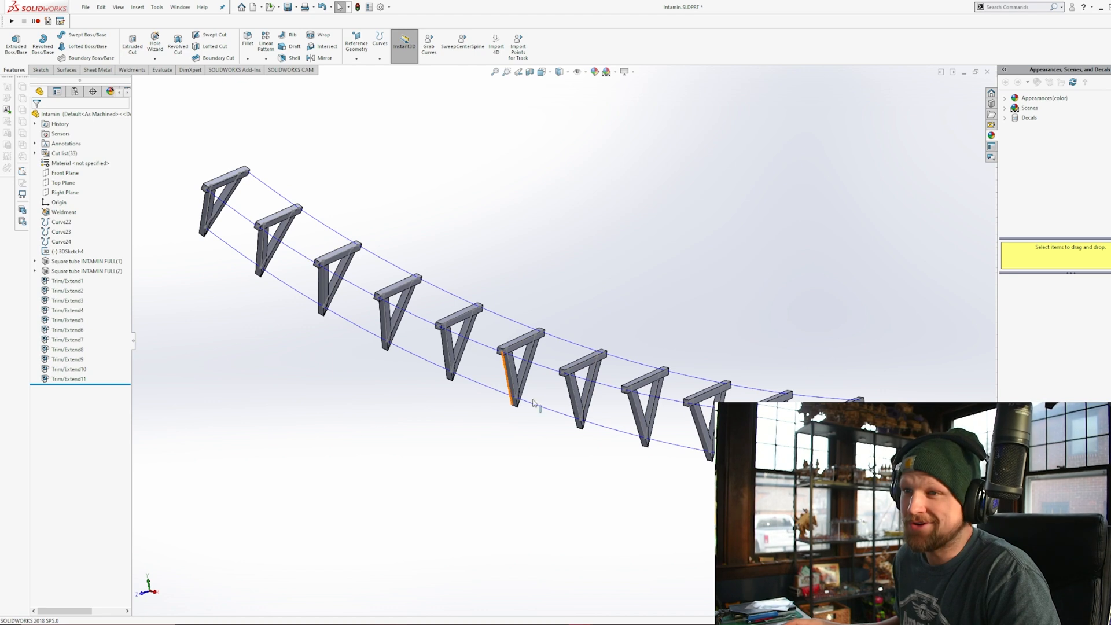
pyautogui.scroll(-2, 538, 404)
pyautogui.keyDown('ctrl'); pyautogui.moveTo(575, 404); pyautogui.dragTo(641, 388, button='middle'); pyautogui.keyUp('ctrl')
pyautogui.scroll(1, 641, 388)
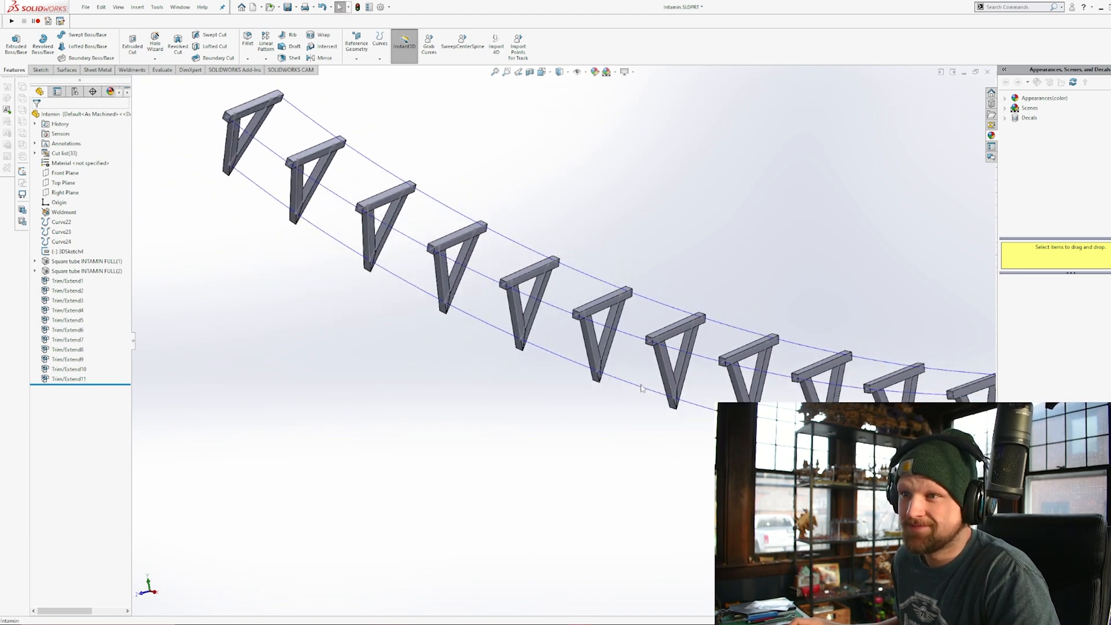
# Create a reference plane through the two rail points and the spine point of the end frame's 3D sketch.
pyautogui.scroll(5, 642, 388)
pyautogui.scroll(-6, 805, 379)
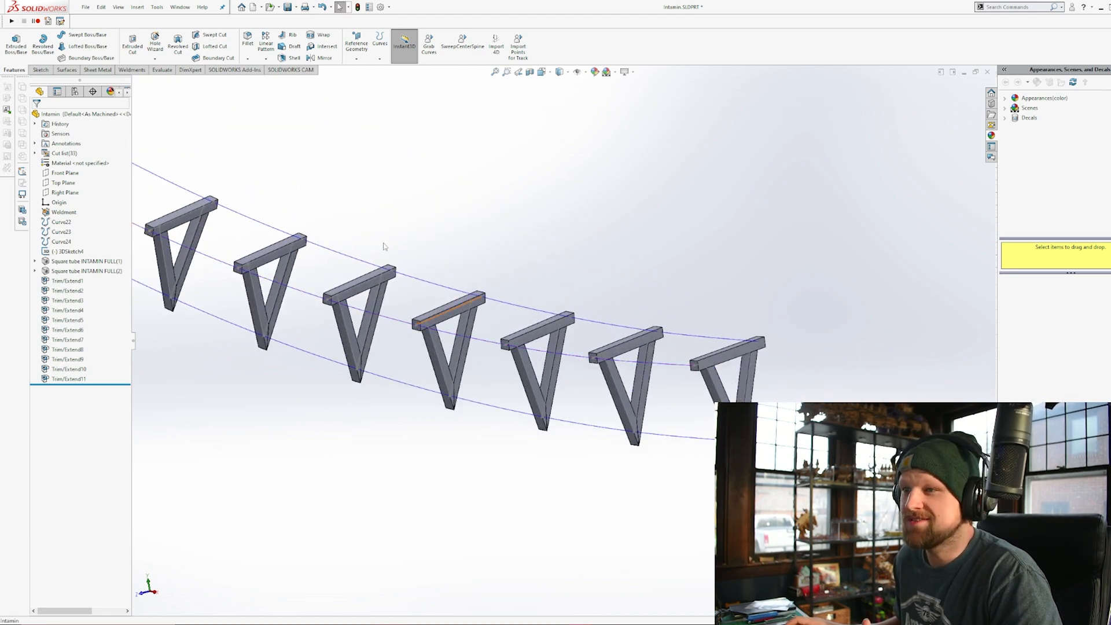
pyautogui.click(356, 49)
pyautogui.click(362, 73)
pyautogui.scroll(-4, 674, 363)
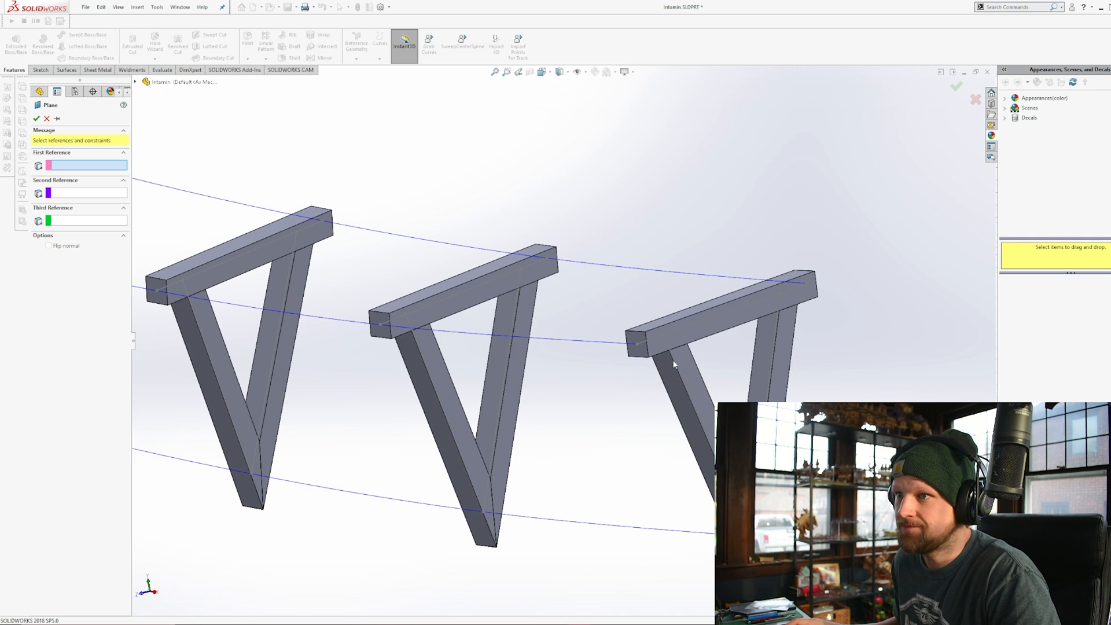
pyautogui.click(640, 345)
pyautogui.click(806, 282)
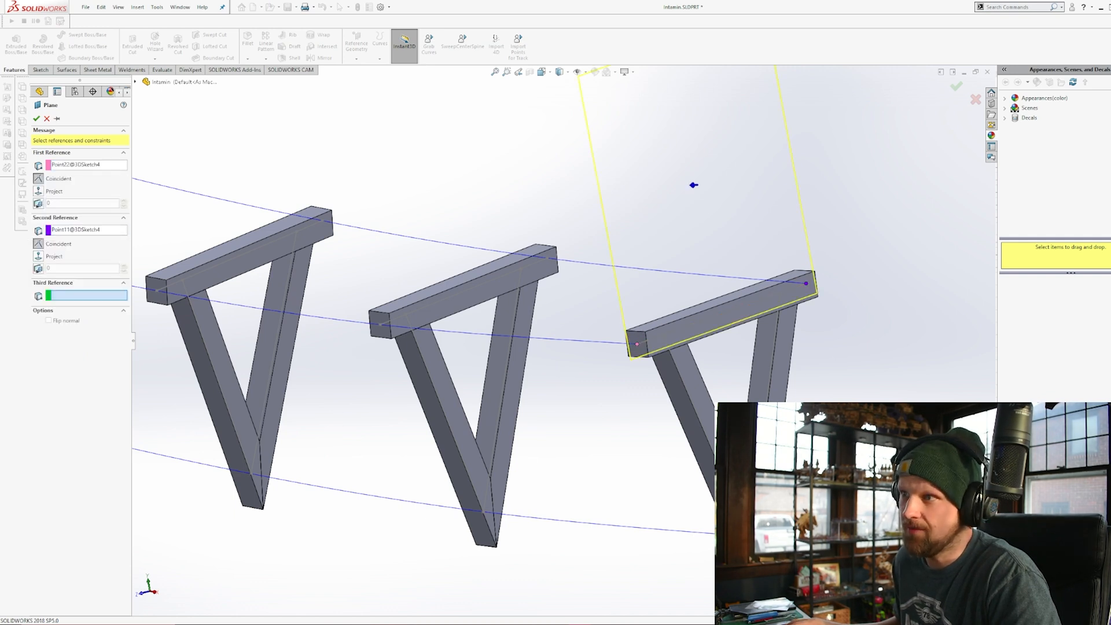
pyautogui.click(750, 536)
pyautogui.moveTo(601, 298); pyautogui.dragTo(663, 305, button='middle')
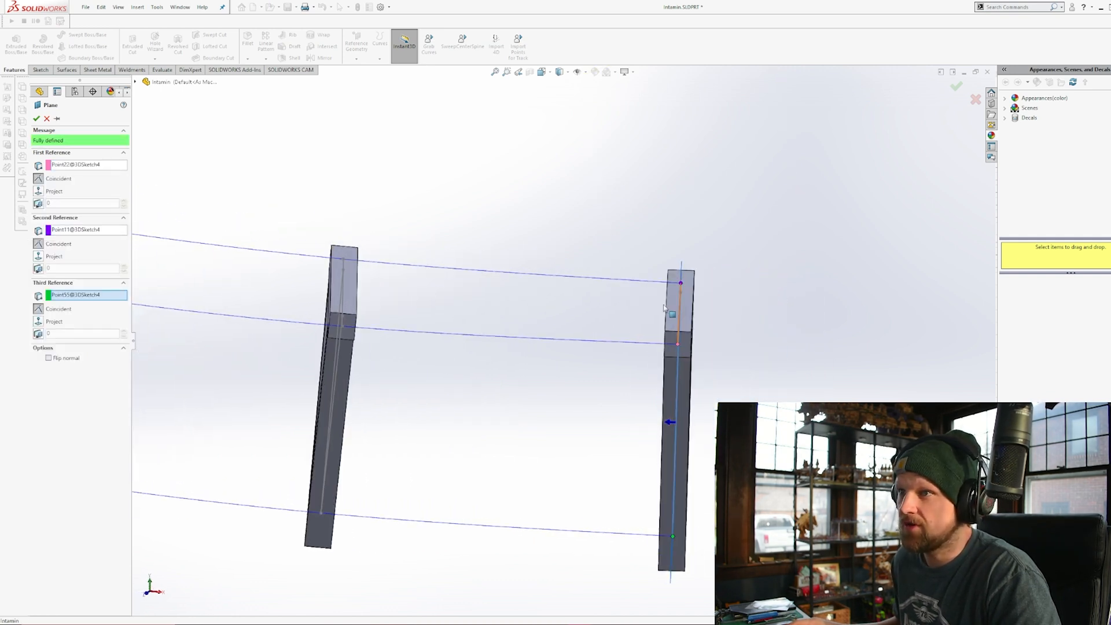
pyautogui.moveTo(664, 343); pyautogui.dragTo(706, 342, button='middle')
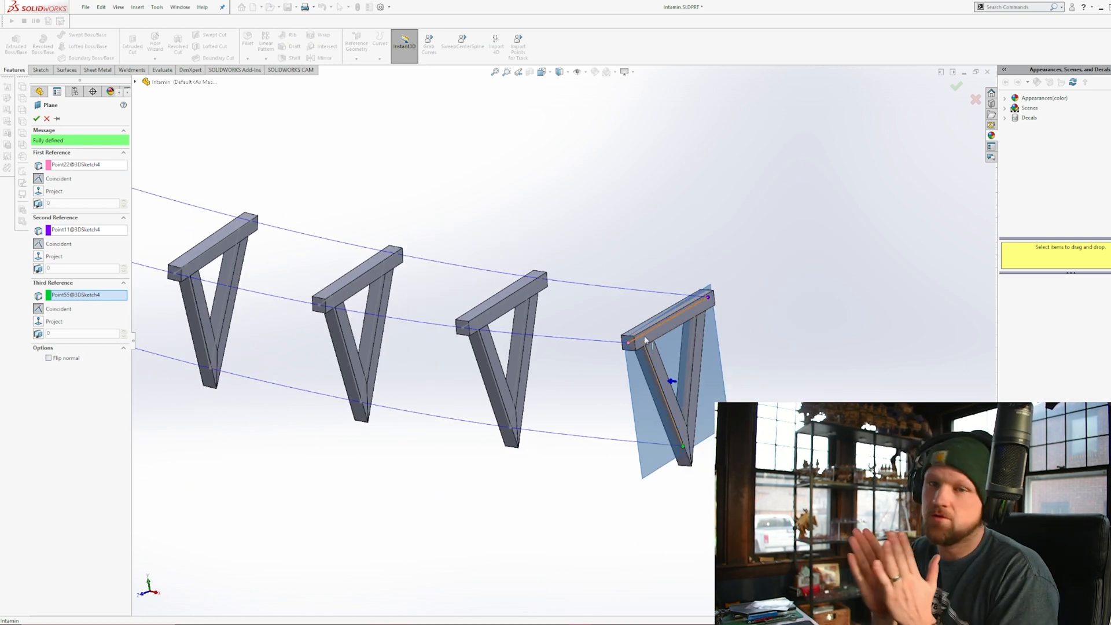
pyautogui.click(36, 118)
# Sketch a circle enclosing the end frame on the new plane, cut-extrude it as a Blind cut, and hide the plane.
pyautogui.click(41, 70)
pyautogui.click(12, 43)
pyautogui.click(671, 380)
pyautogui.click(726, 194)
pyautogui.click(17, 70)
pyautogui.click(132, 43)
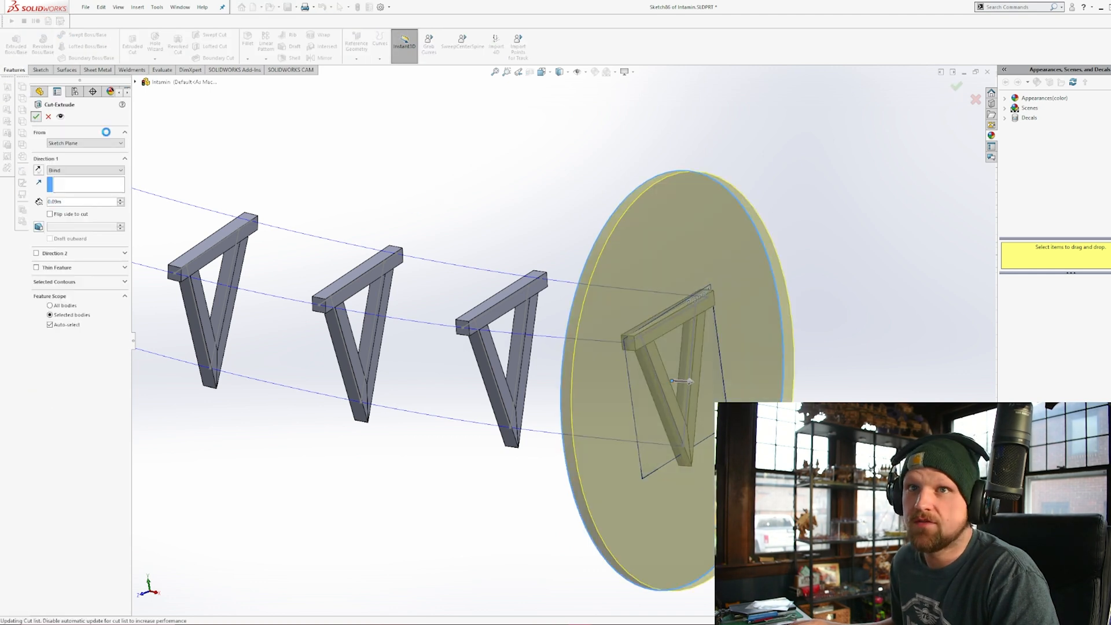
pyautogui.scroll(6, 554, 261)
pyautogui.click(616, 363)
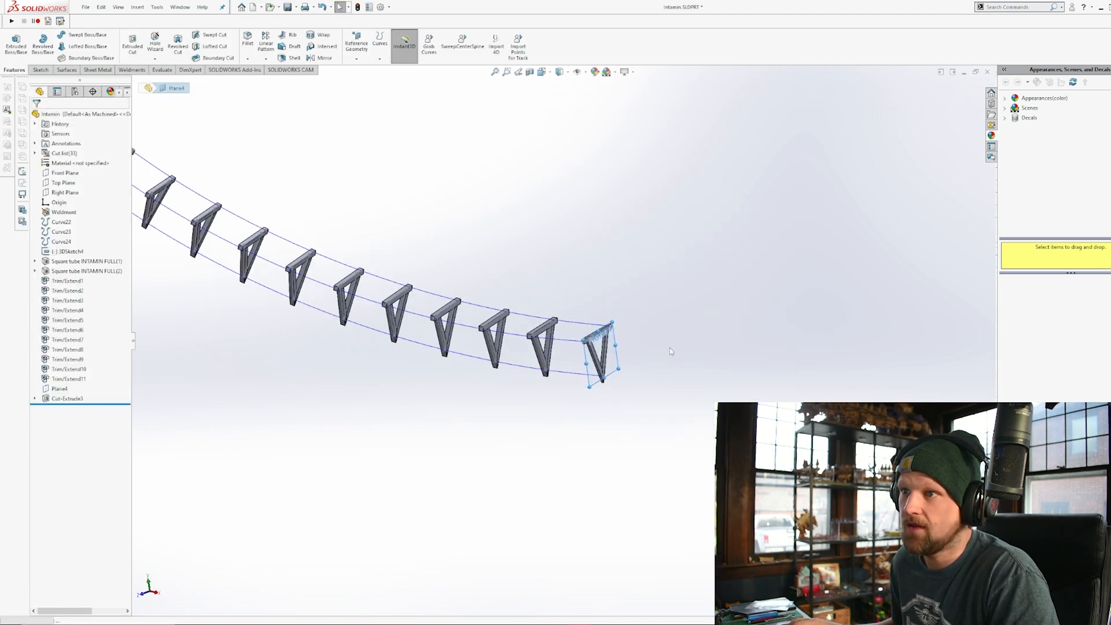
pyautogui.click(668, 348)
# Create a reference plane through the two rail points and the spine point of the frame at the opposite track end.
pyautogui.scroll(4, 564, 345)
pyautogui.moveTo(491, 342); pyautogui.dragTo(616, 454, button='middle')
pyautogui.scroll(-7, 570, 472)
pyautogui.moveTo(459, 379); pyautogui.dragTo(412, 389, button='middle')
pyautogui.click(361, 49)
pyautogui.click(383, 70)
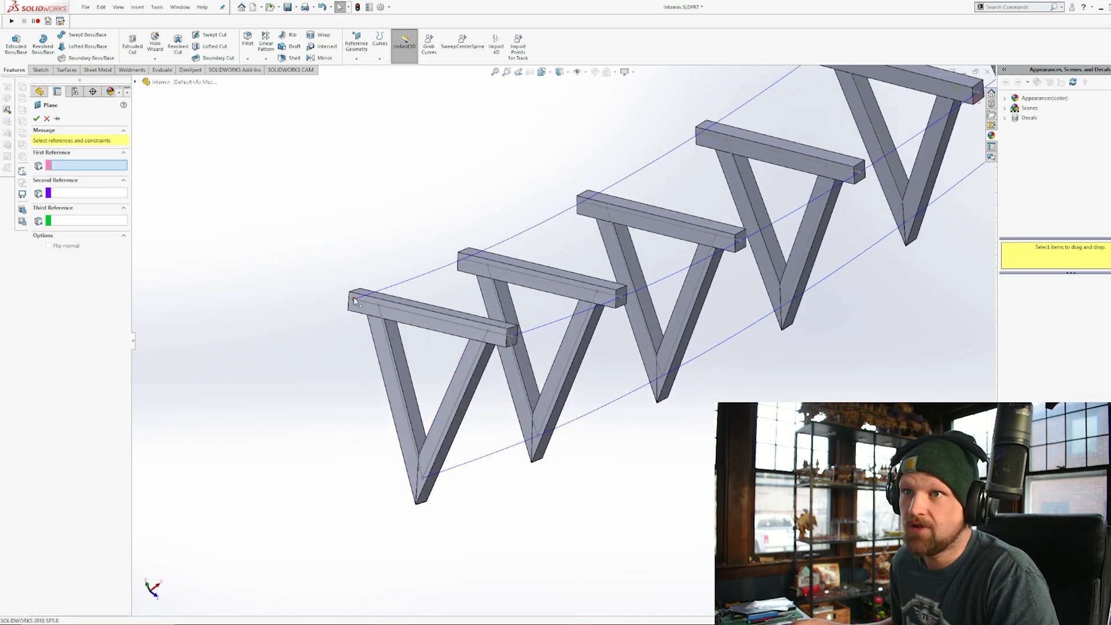
pyautogui.click(355, 300)
pyautogui.click(512, 337)
pyautogui.click(422, 479)
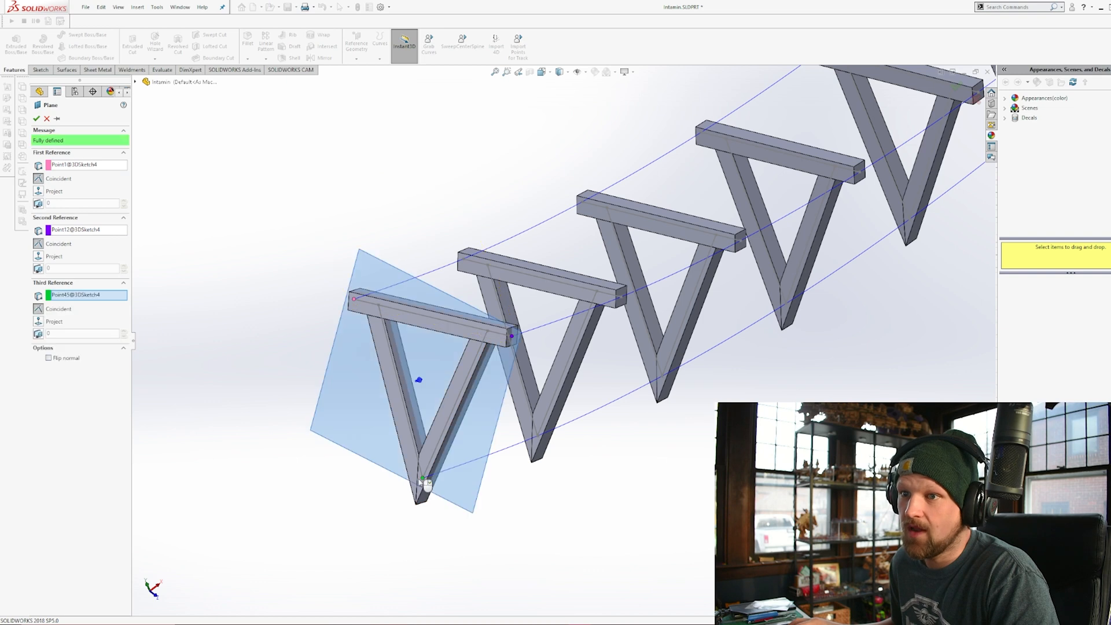
pyautogui.click(37, 119)
# Sketch a circle enclosing the opposite end frame on its plane, cut-extrude the frame with it, and hide the plane.
pyautogui.click(40, 70)
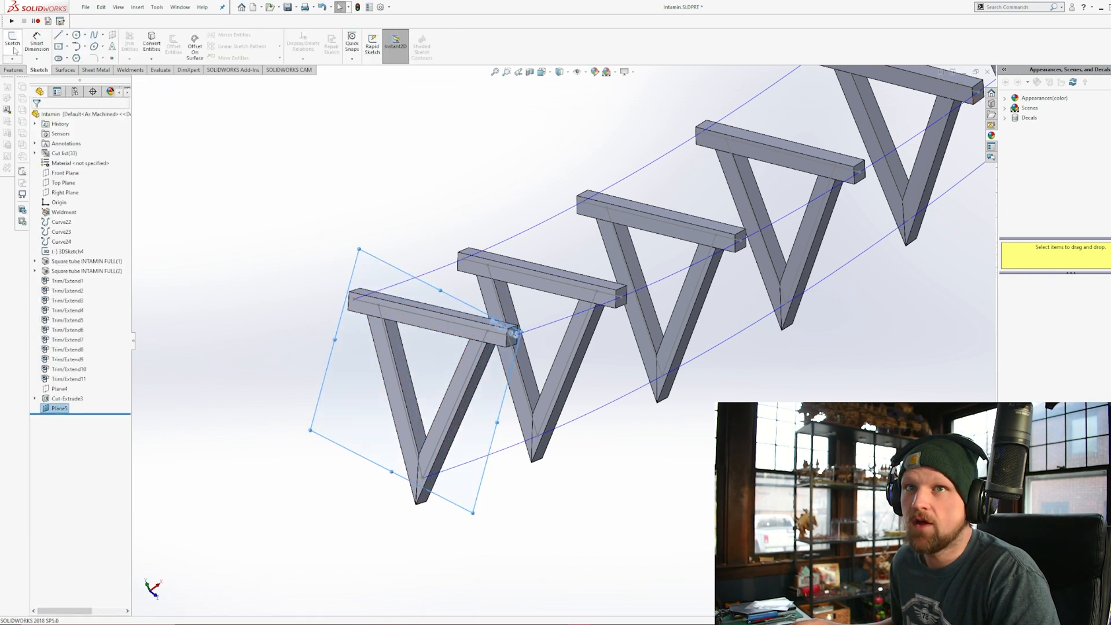
pyautogui.click(13, 43)
pyautogui.click(78, 36)
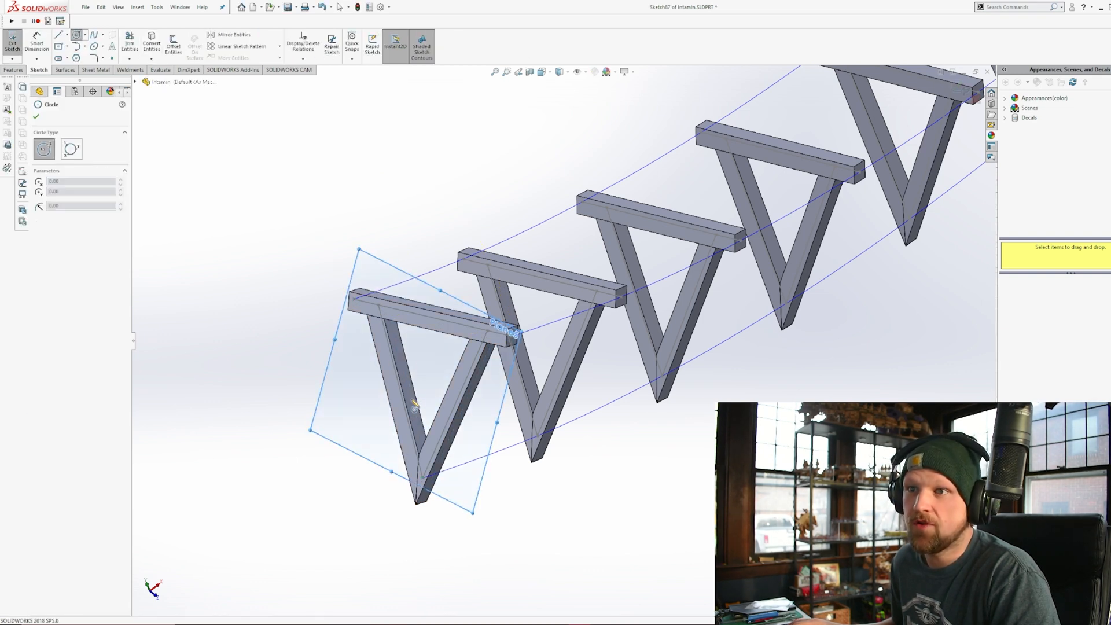
pyautogui.click(418, 393)
pyautogui.click(653, 245)
pyautogui.click(14, 70)
pyautogui.click(133, 44)
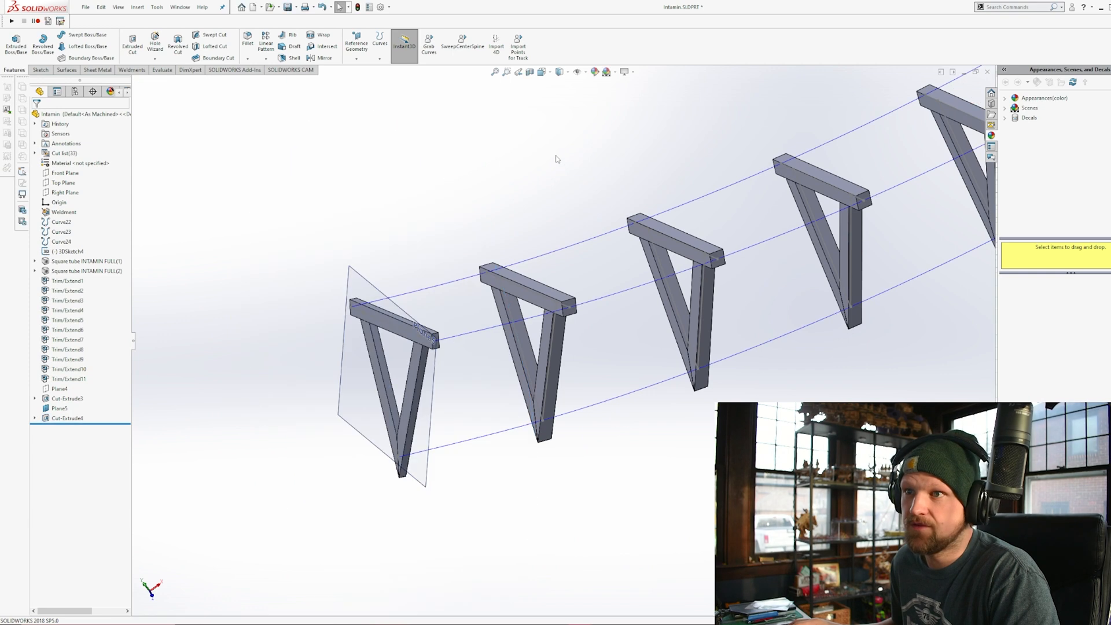
pyautogui.click(345, 356)
pyautogui.click(408, 364)
# Examine the whole row of frames between the two cut ends of the track.
pyautogui.scroll(5, 506, 442)
pyautogui.moveTo(509, 428); pyautogui.dragTo(665, 340, button='middle')
pyautogui.scroll(-4, 738, 342)
pyautogui.scroll(4, 665, 340)
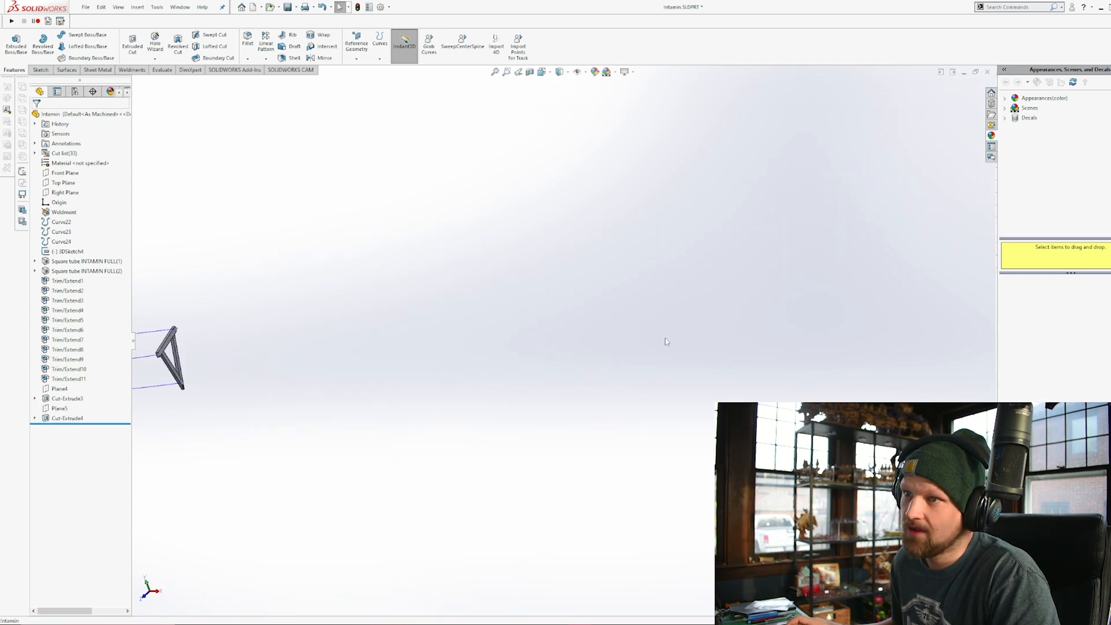
pyautogui.click(495, 72)
pyautogui.moveTo(584, 396); pyautogui.dragTo(514, 355, button='middle')
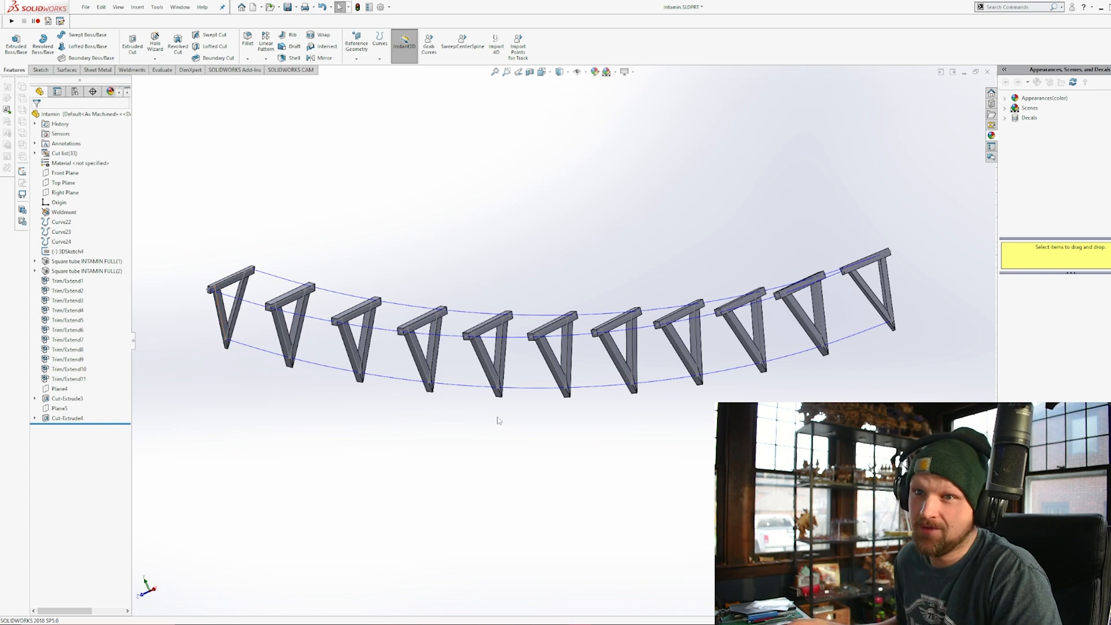
pyautogui.scroll(-1, 874, 295)
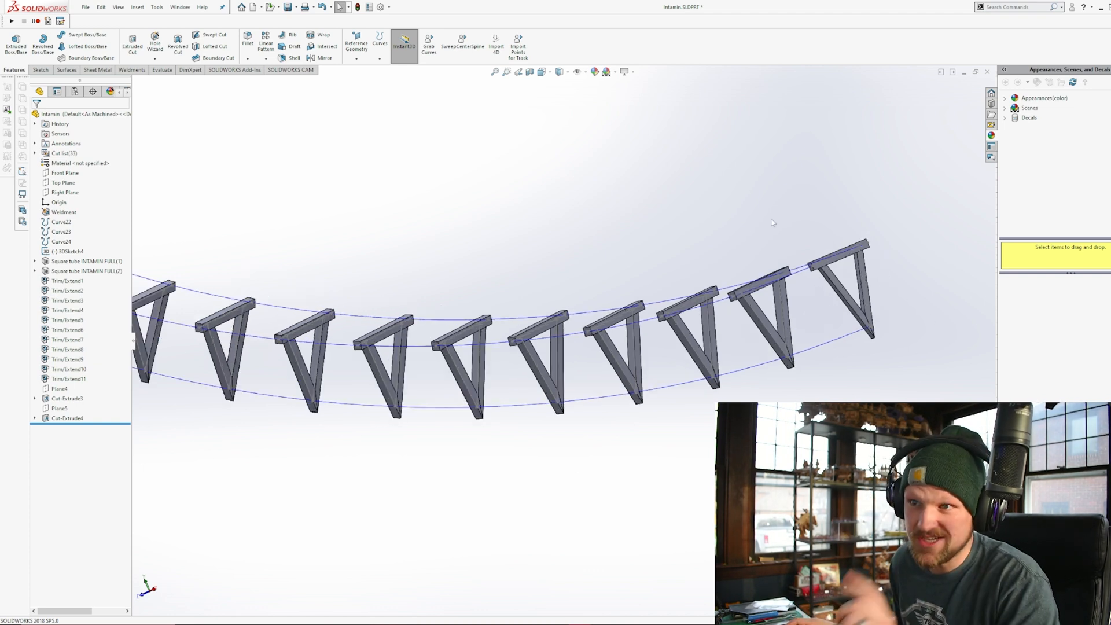
pyautogui.click(356, 58)
pyautogui.click(367, 73)
pyautogui.scroll(-3, 716, 293)
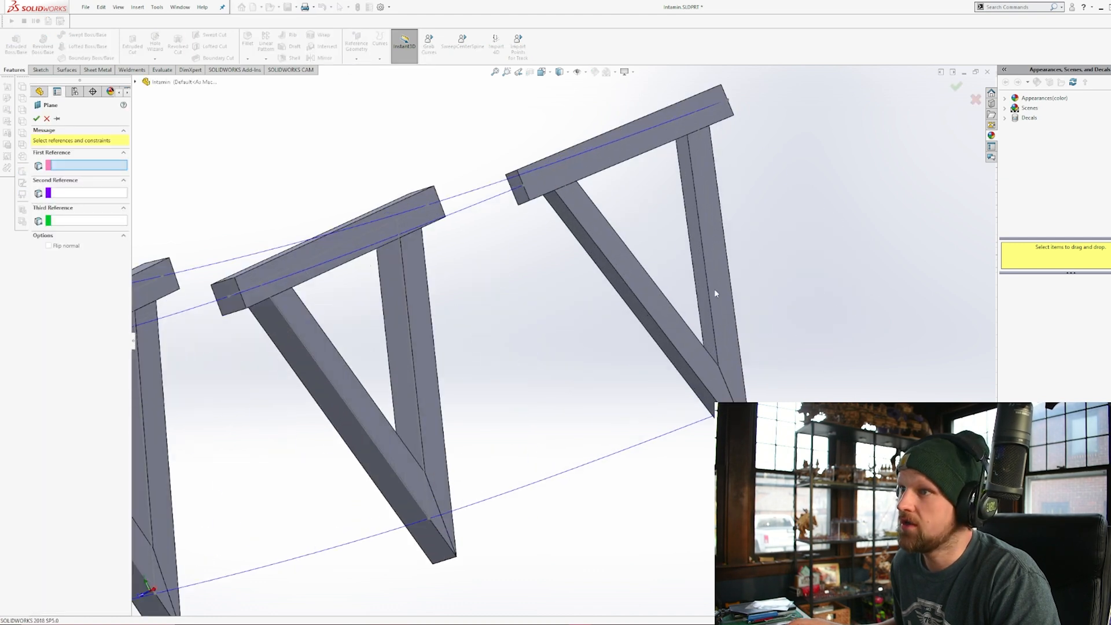
pyautogui.click(47, 118)
# Start a sketch on the second end frame's plane, convert the spine curve into it, and make the converted spline construction geometry.
pyautogui.click(67, 396)
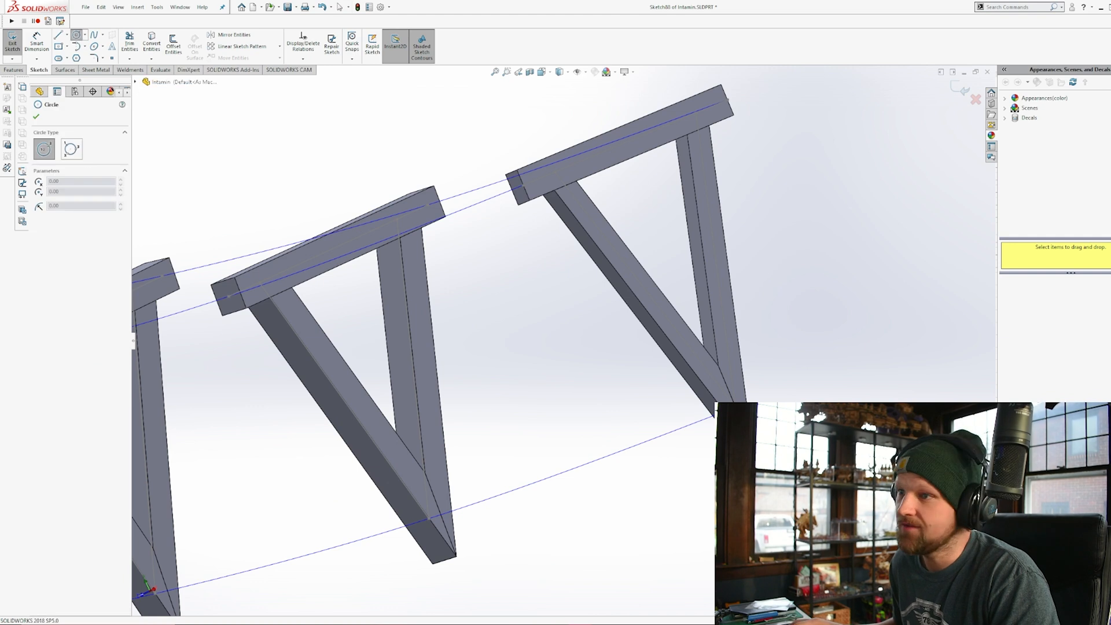
pyautogui.moveTo(555, 294); pyautogui.dragTo(606, 296, button='middle')
pyautogui.click(152, 45)
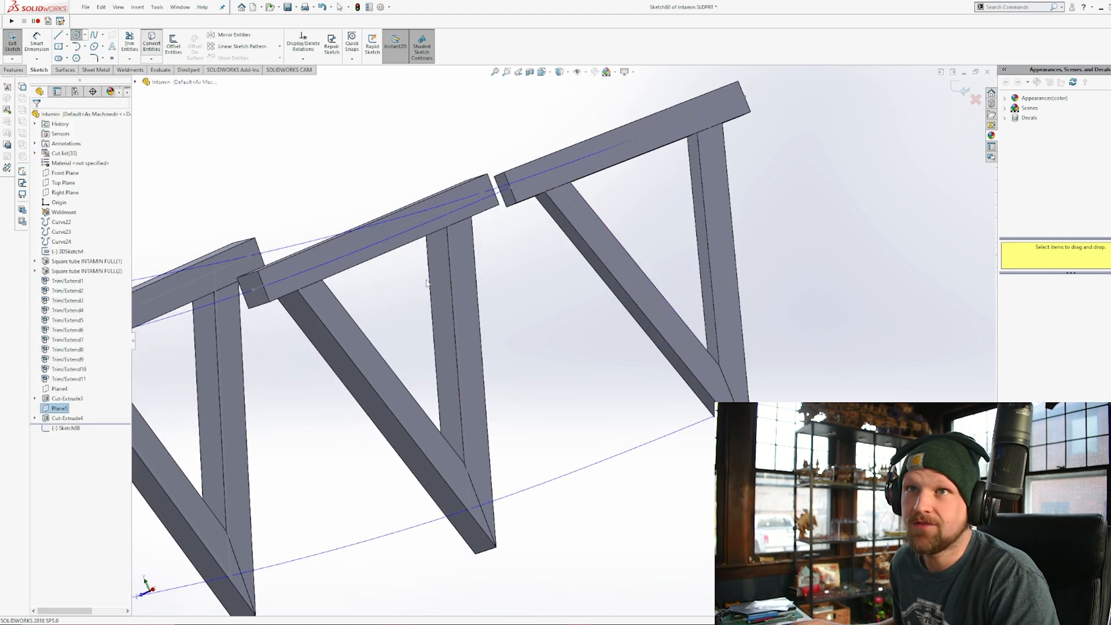
pyautogui.click(36, 116)
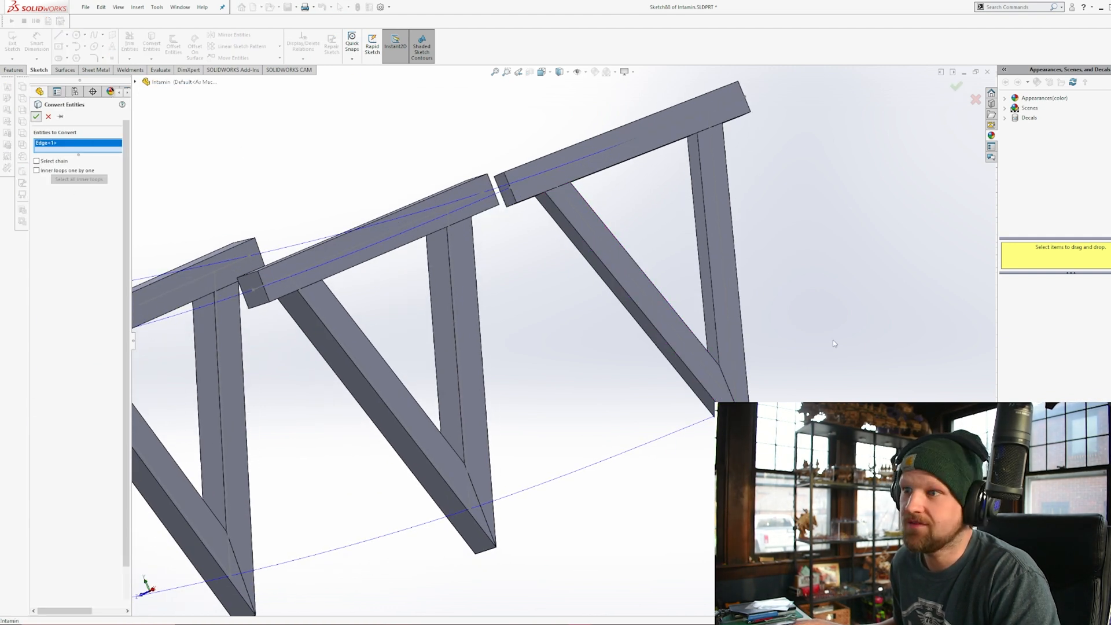
pyautogui.scroll(5, 639, 384)
pyautogui.moveTo(514, 312); pyautogui.dragTo(531, 376, button='middle')
pyautogui.scroll(-6, 498, 348)
pyautogui.scroll(-2, 518, 358)
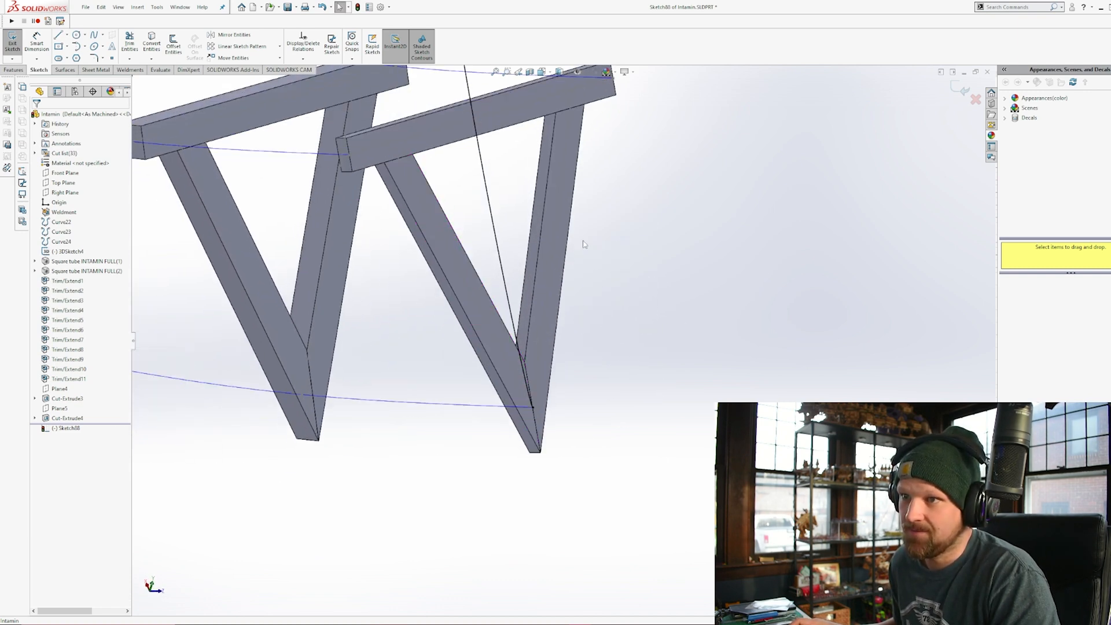
pyautogui.moveTo(521, 216); pyautogui.dragTo(462, 250)
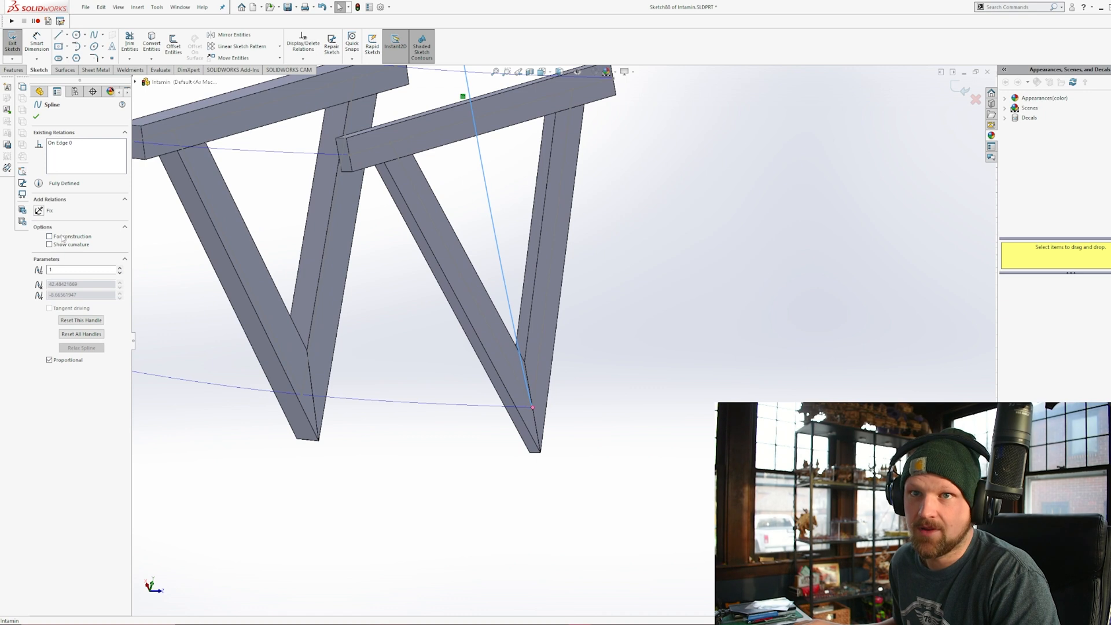
# Draw a circle centred on the spine curve's endpoint and dimension its diameter to 0.14.
pyautogui.click(76, 34)
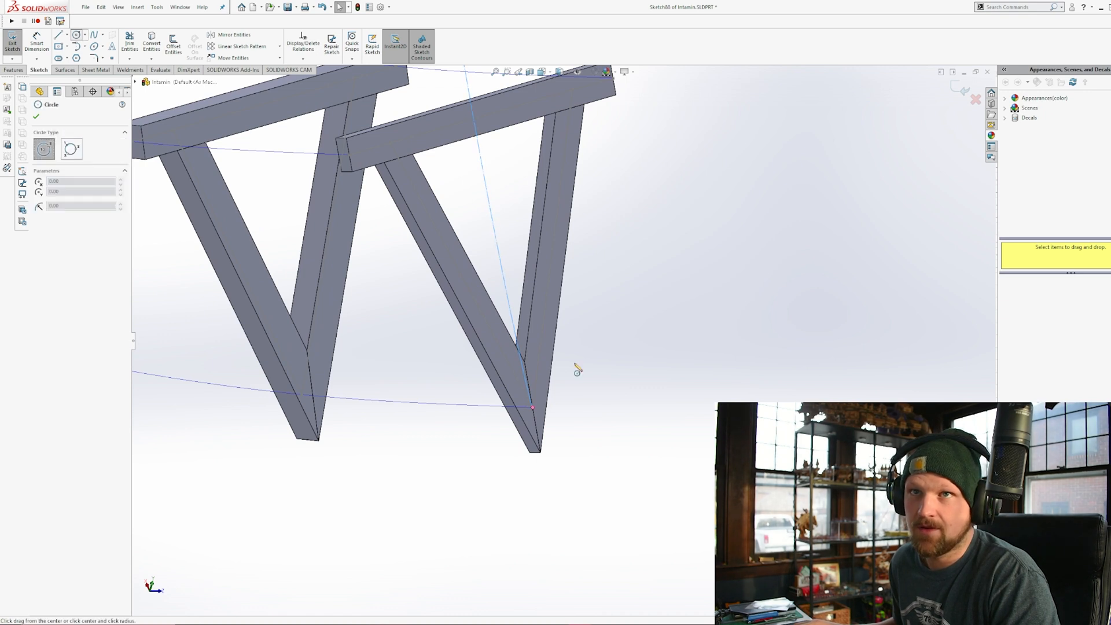
pyautogui.moveTo(532, 407); pyautogui.dragTo(588, 407)
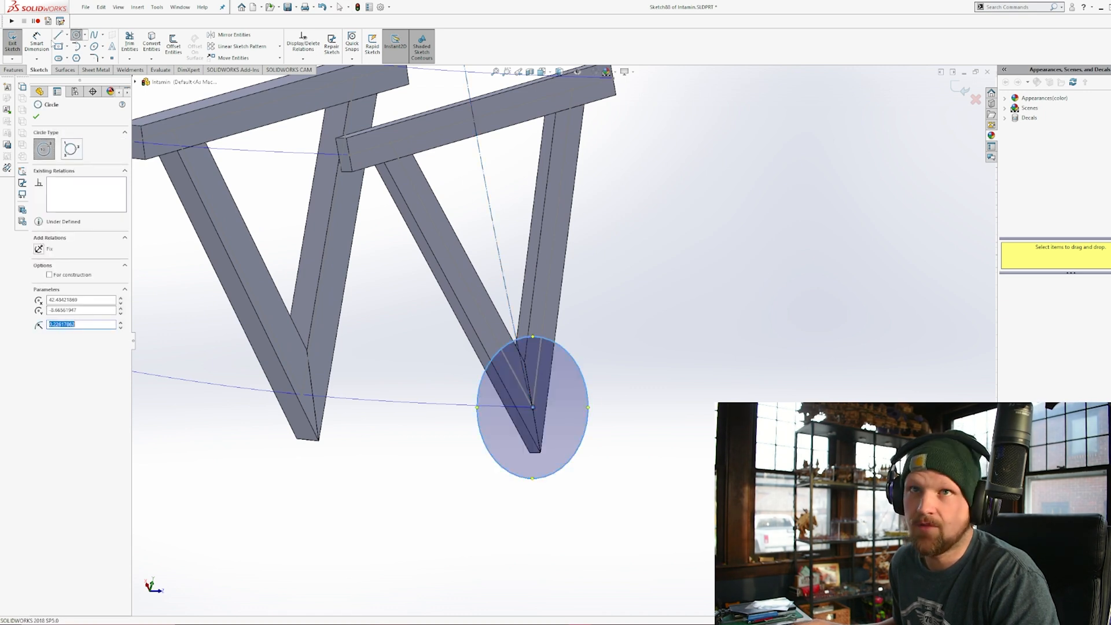
pyautogui.moveTo(588, 406); pyautogui.dragTo(588, 335, button='right')
pyautogui.click(579, 369)
pyautogui.click(619, 335)
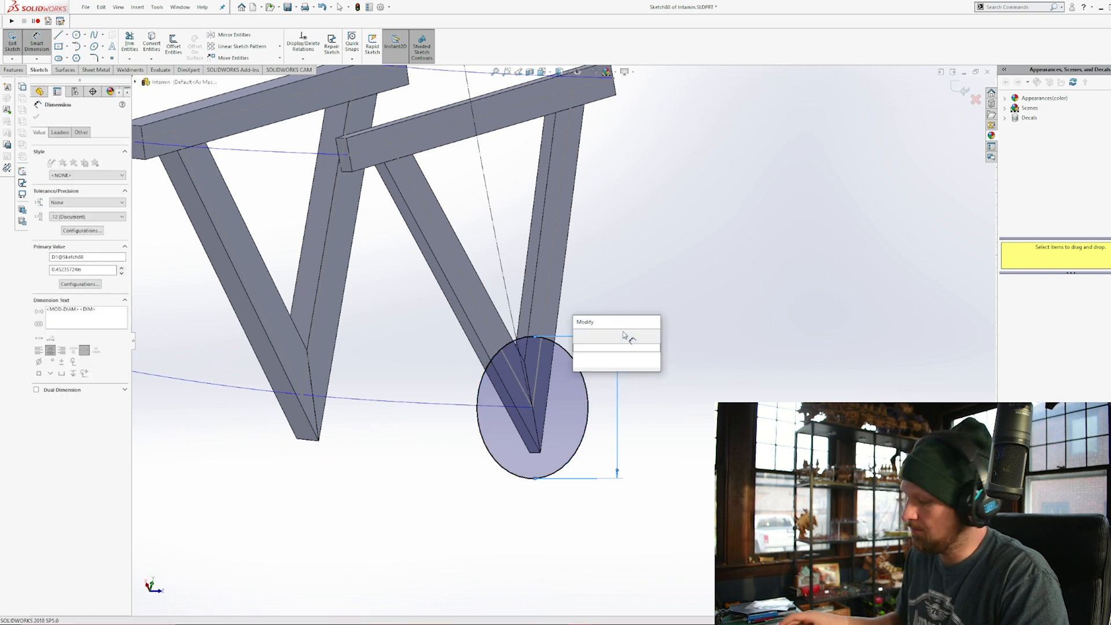
pyautogui.press('Return')
pyautogui.press('Escape')
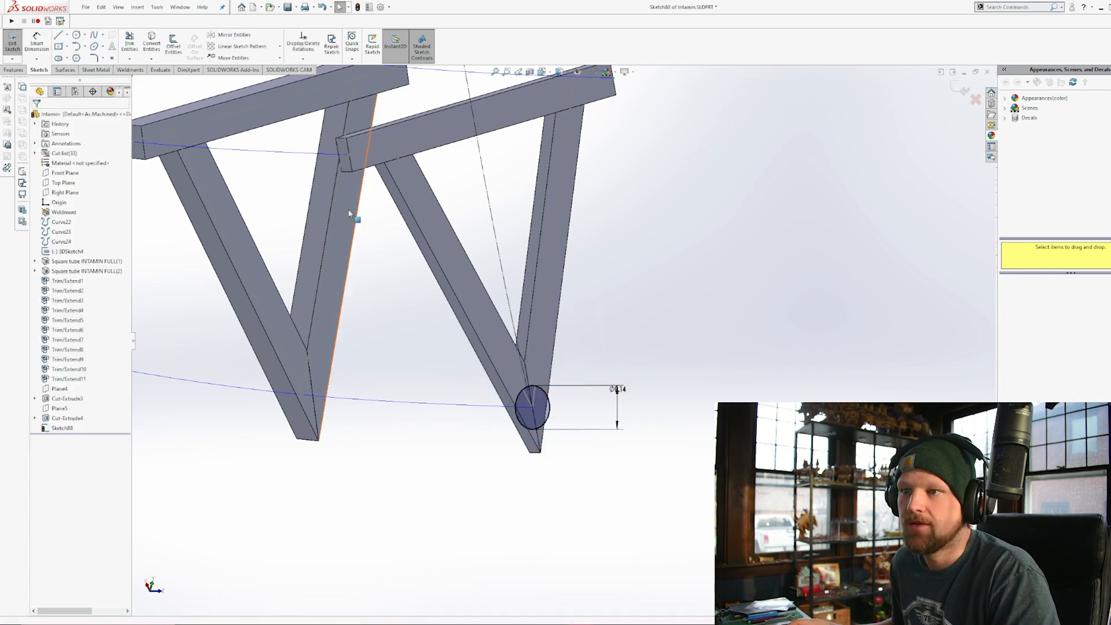
# Draw a closed five-sided line outline from the circle's centre around the pointed lower tip of the frame.
pyautogui.scroll(-5, 561, 380)
pyautogui.press('l')
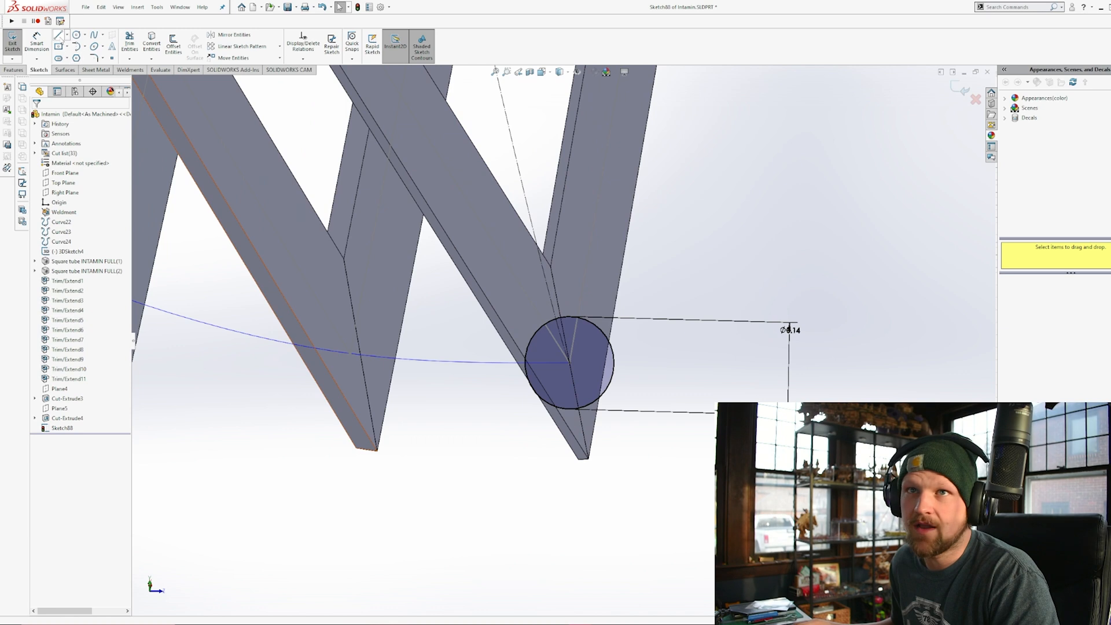
pyautogui.click(570, 363)
pyautogui.click(448, 498)
pyautogui.click(566, 553)
pyautogui.click(796, 524)
pyautogui.click(694, 396)
pyautogui.click(570, 362)
# Trim the lines inside the circle and the arc inside the outline to leave one closed profile around the frame tip.
pyautogui.press('t')
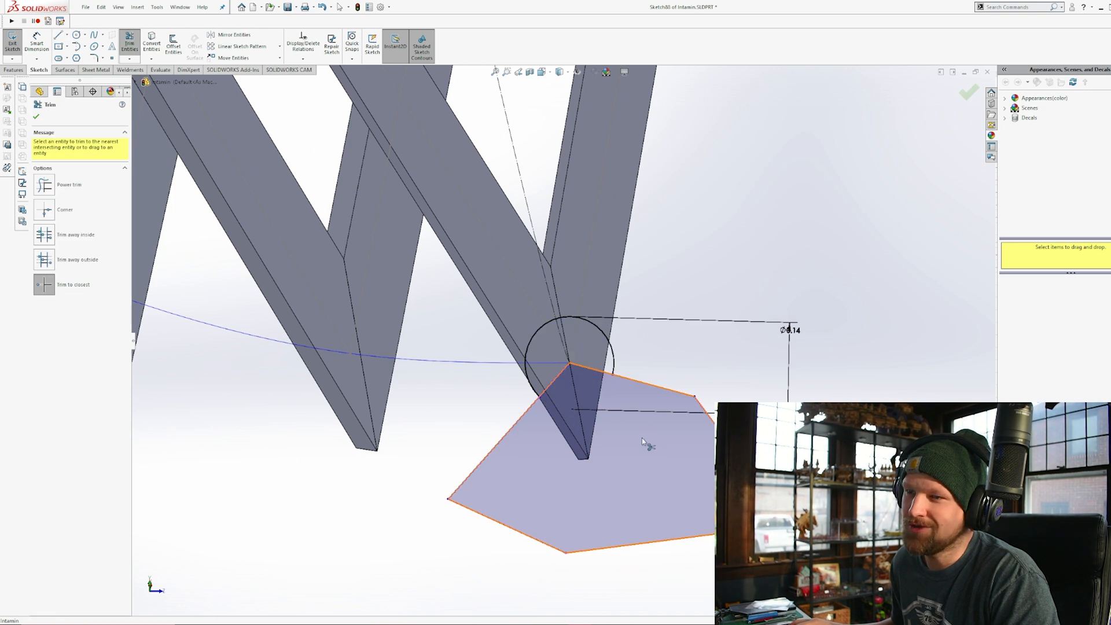
pyautogui.scroll(4, 642, 440)
pyautogui.scroll(-4, 509, 341)
pyautogui.click(511, 335)
pyautogui.click(511, 337)
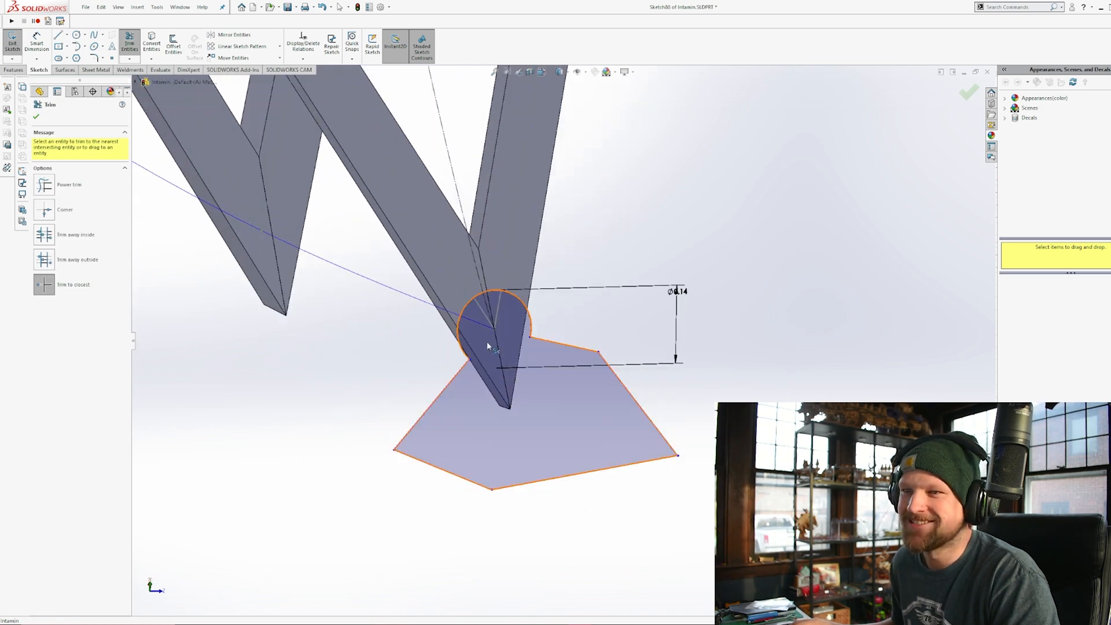
pyautogui.scroll(5, 561, 338)
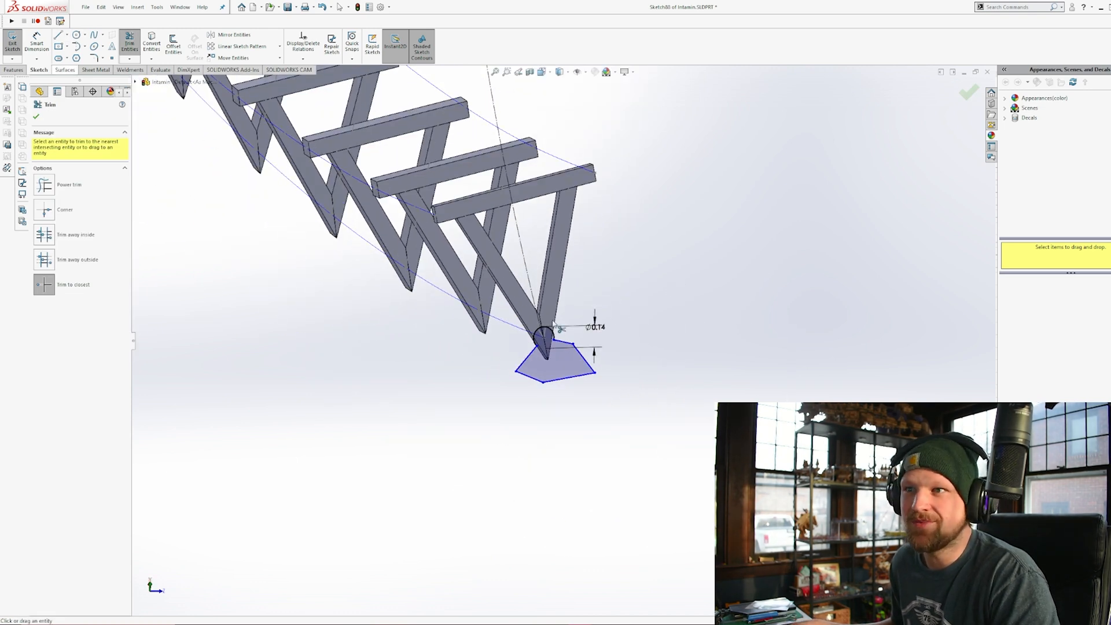
pyautogui.scroll(-5, 538, 298)
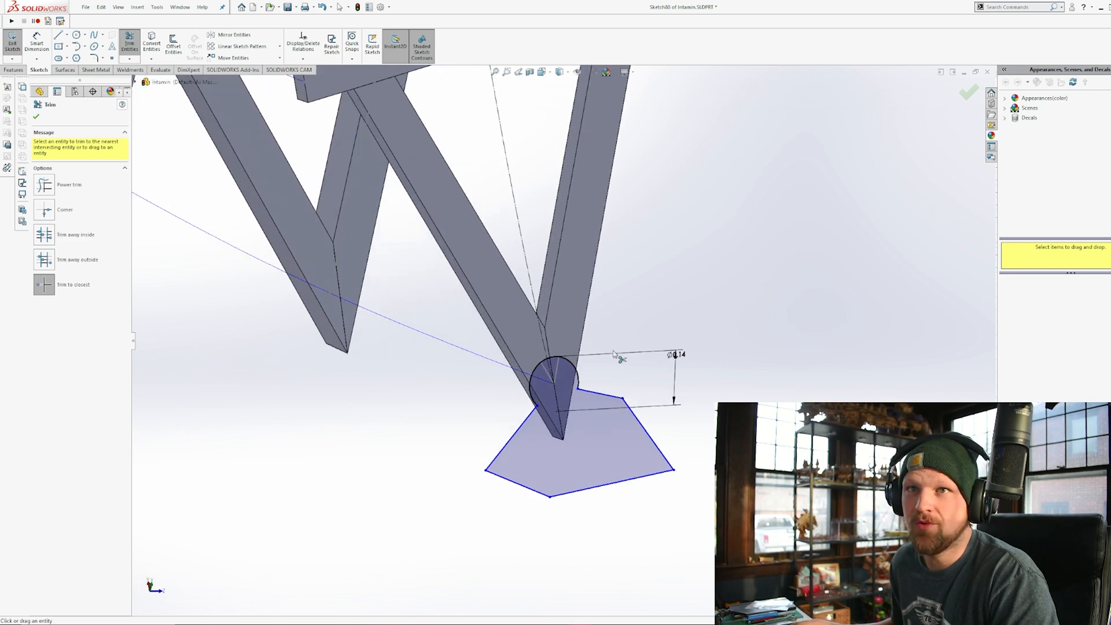
pyautogui.scroll(-1, 587, 338)
pyautogui.click(36, 116)
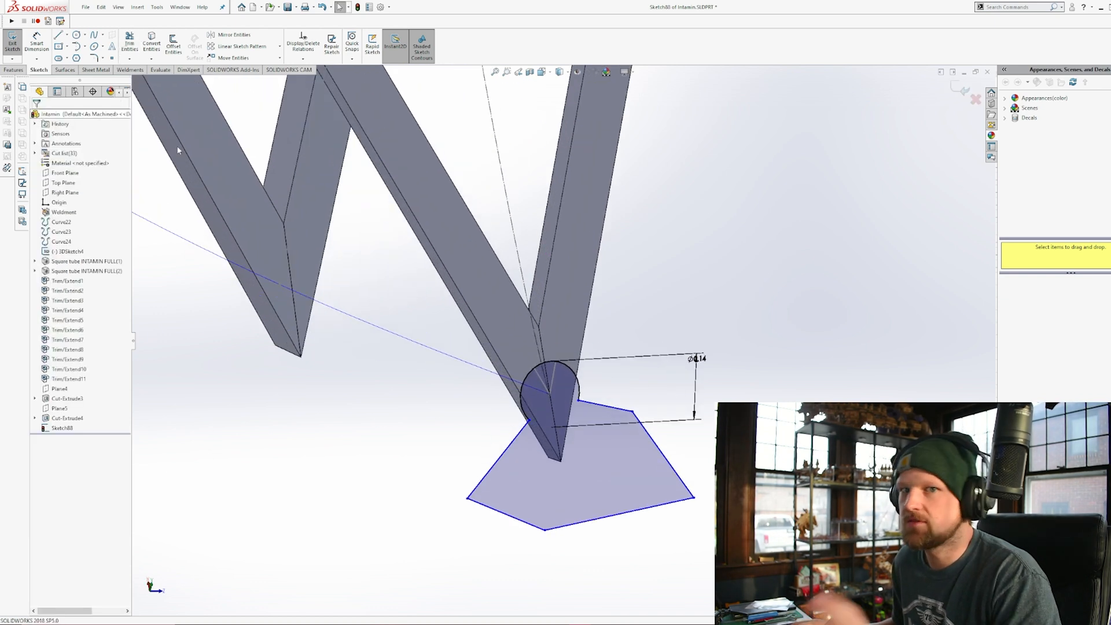
# Set the diameter of the profile's spine arc to 0.12.
pyautogui.scroll(5, 552, 367)
pyautogui.scroll(4, 551, 368)
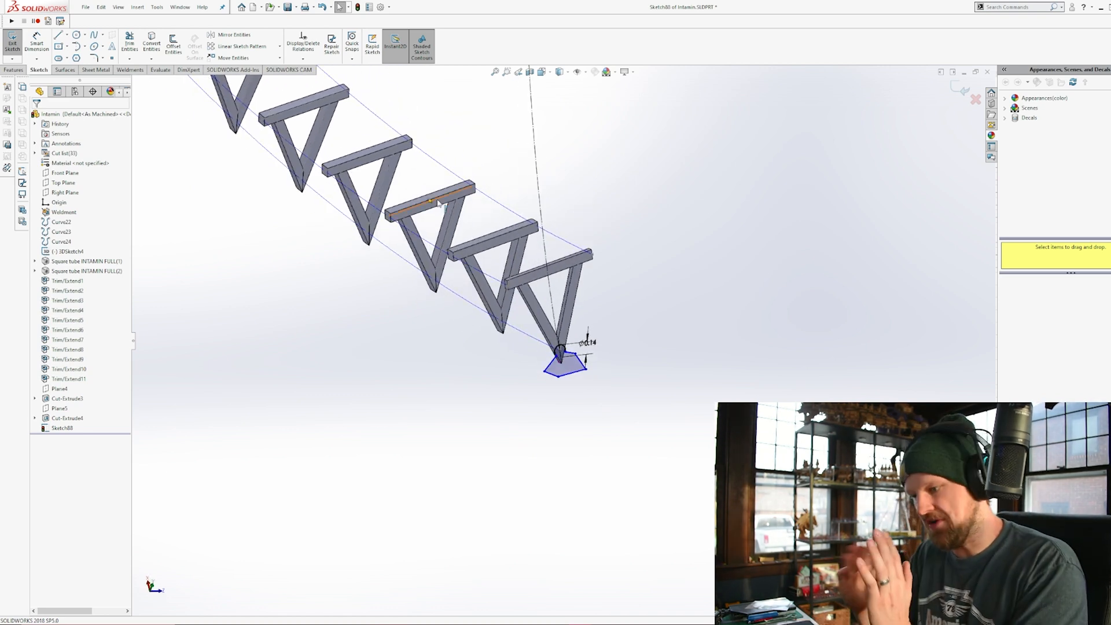
pyautogui.scroll(-9, 584, 341)
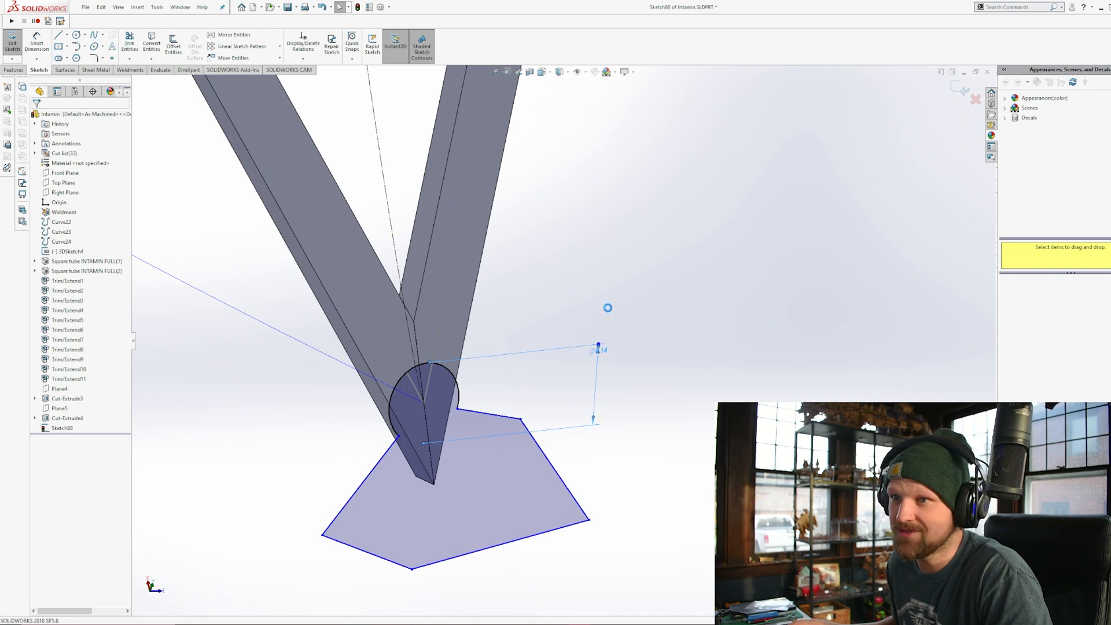
pyautogui.write('.12')
pyautogui.press('Return')
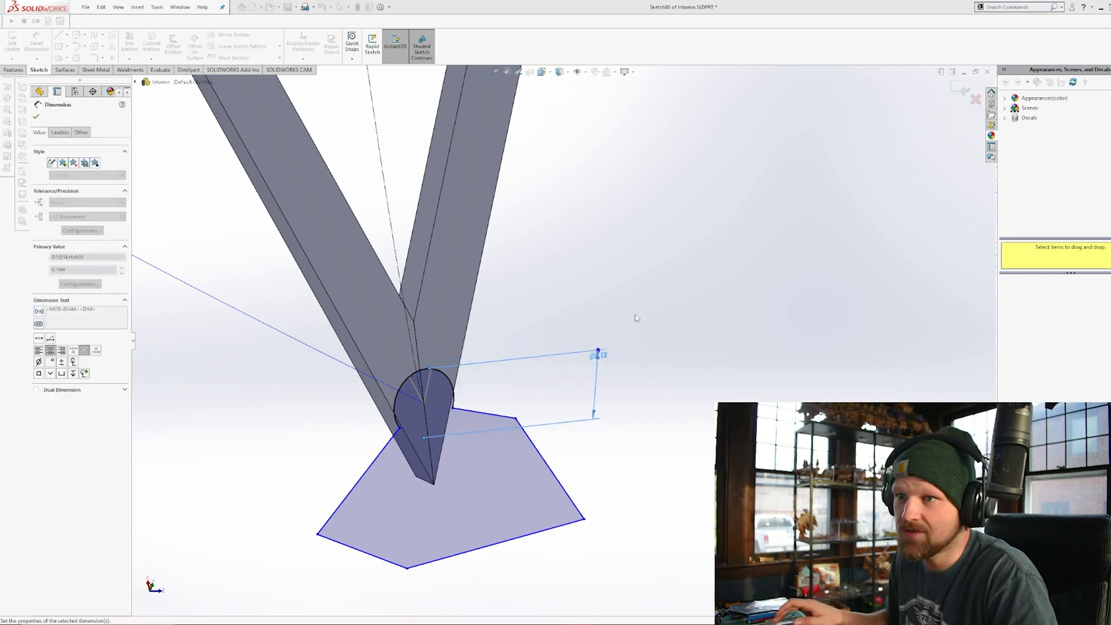
pyautogui.moveTo(388, 425); pyautogui.dragTo(304, 418, button='middle')
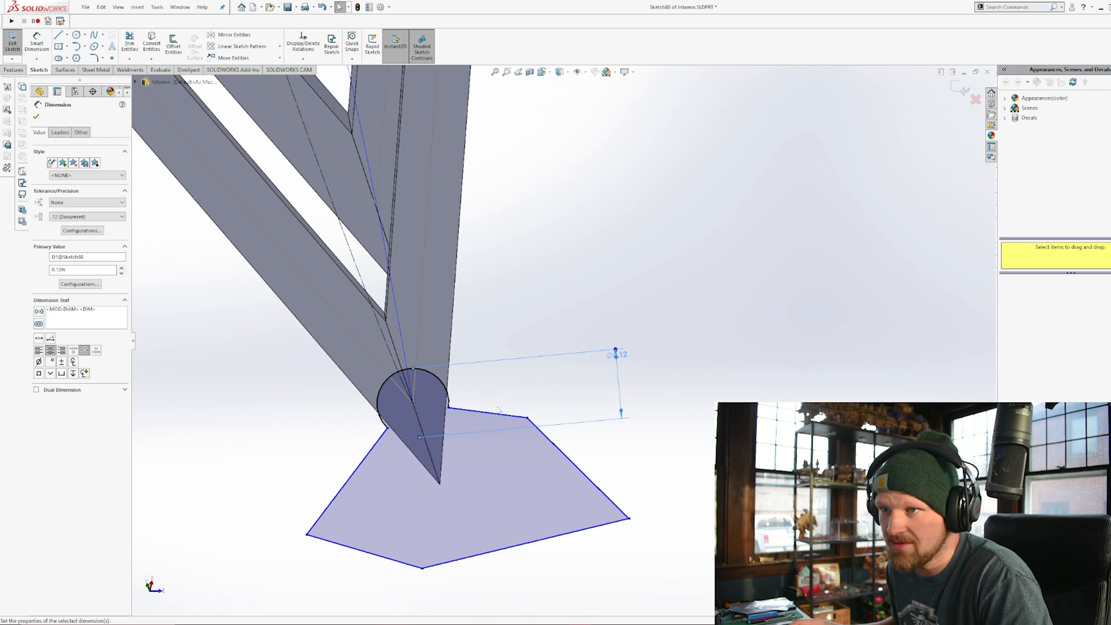
# Close the frame-tip profile sketch and sweep it as a cut along the spine curve Curve22 through all frame tips.
pyautogui.scroll(5, 520, 382)
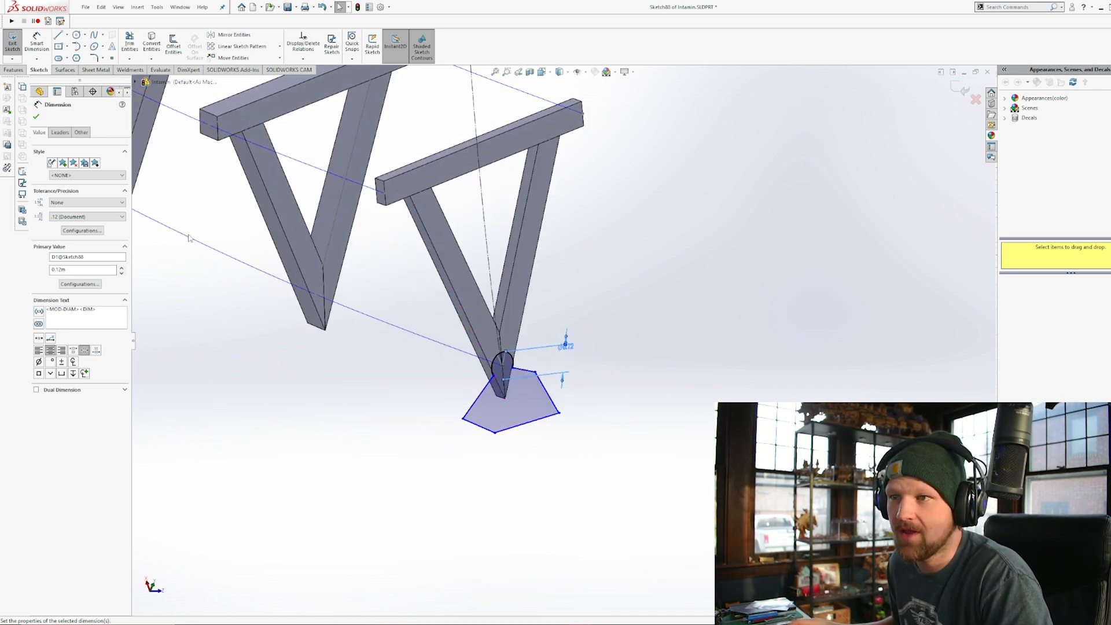
pyautogui.click(12, 43)
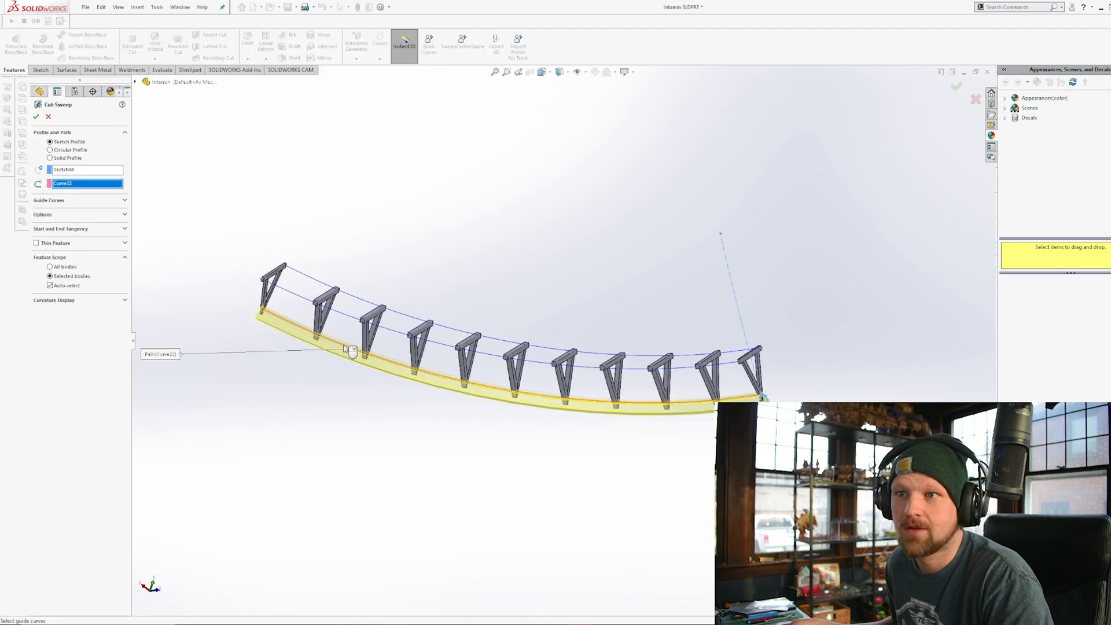
pyautogui.scroll(-2, 347, 347)
pyautogui.scroll(3, 248, 307)
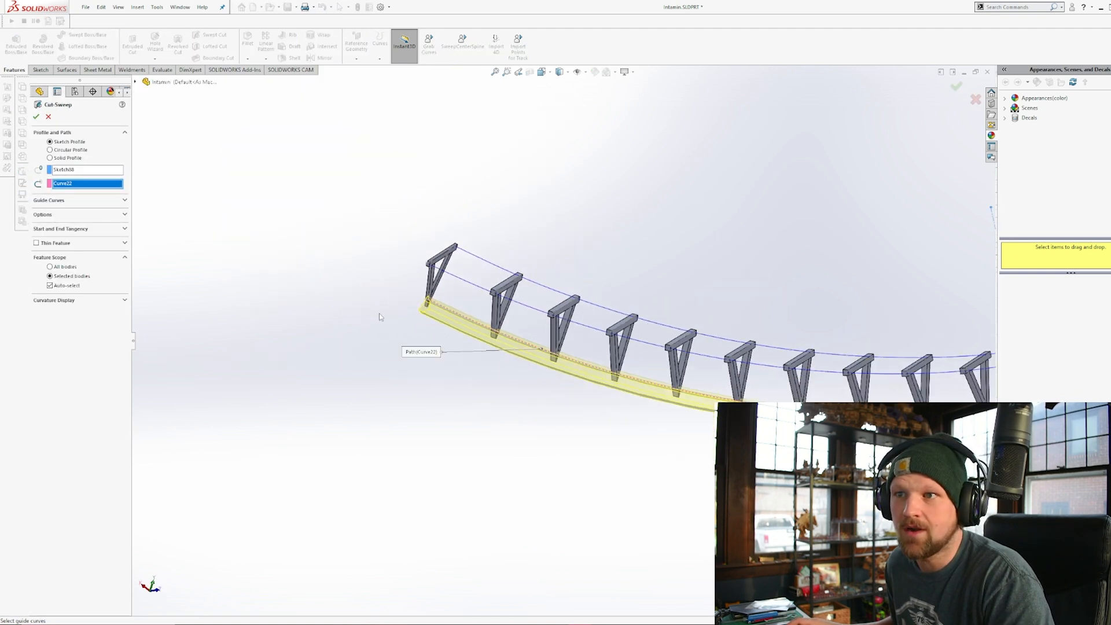
pyautogui.scroll(-3, 365, 289)
pyautogui.moveTo(347, 265); pyautogui.dragTo(342, 331, button='middle')
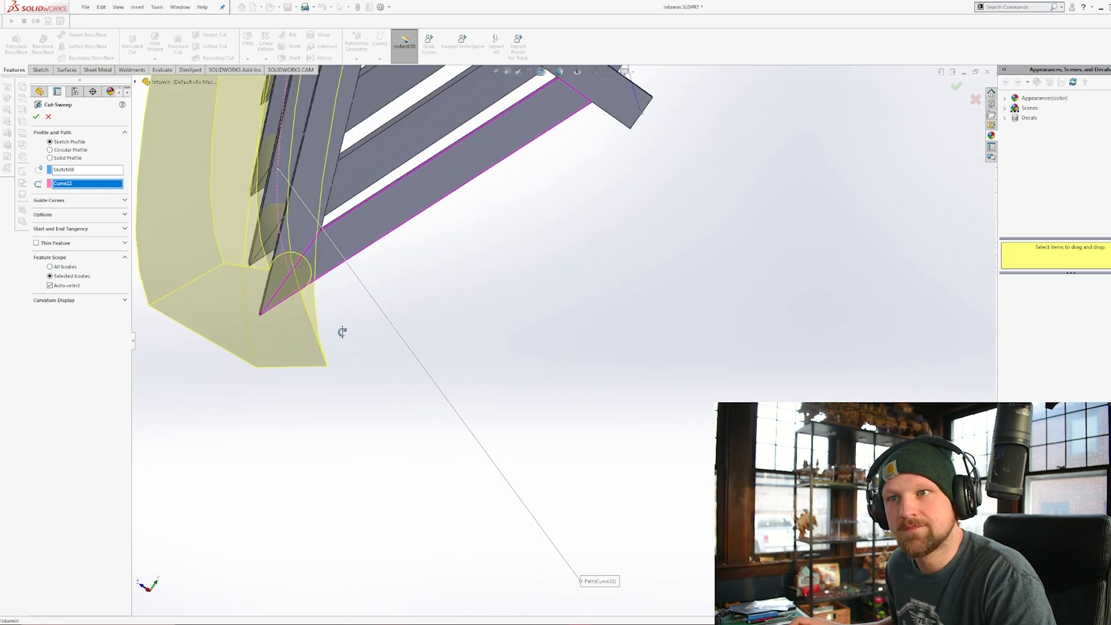
pyautogui.hotkey('ctrl', '7')
pyautogui.scroll(-4, 720, 336)
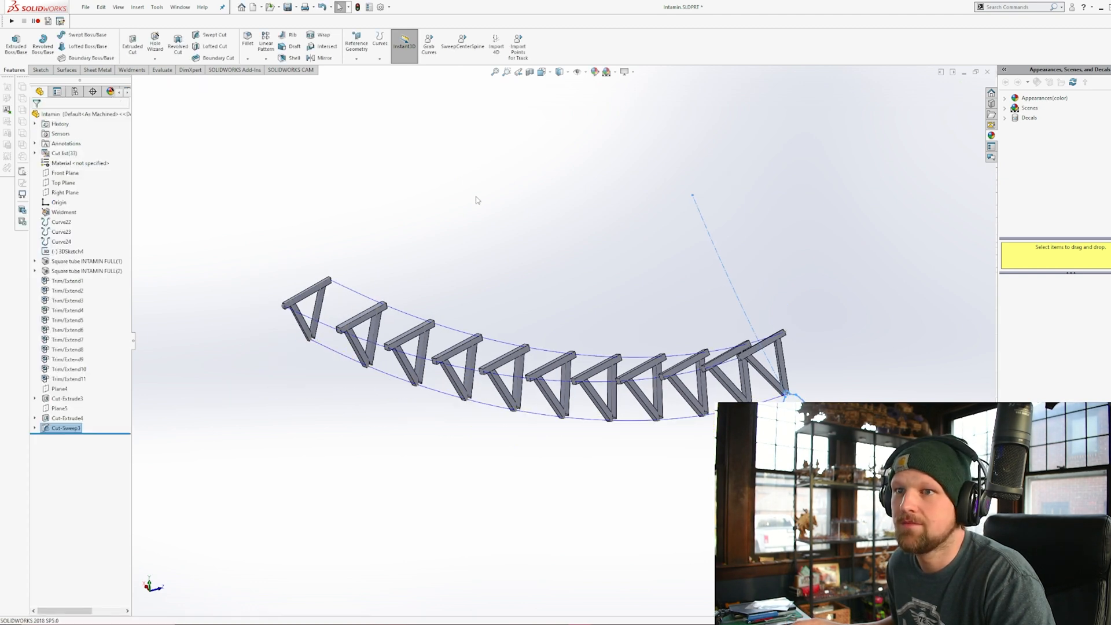
# Inspect the rounded notches cut into the lower frame tips along the whole track from several angles.
pyautogui.scroll(-10, 633, 412)
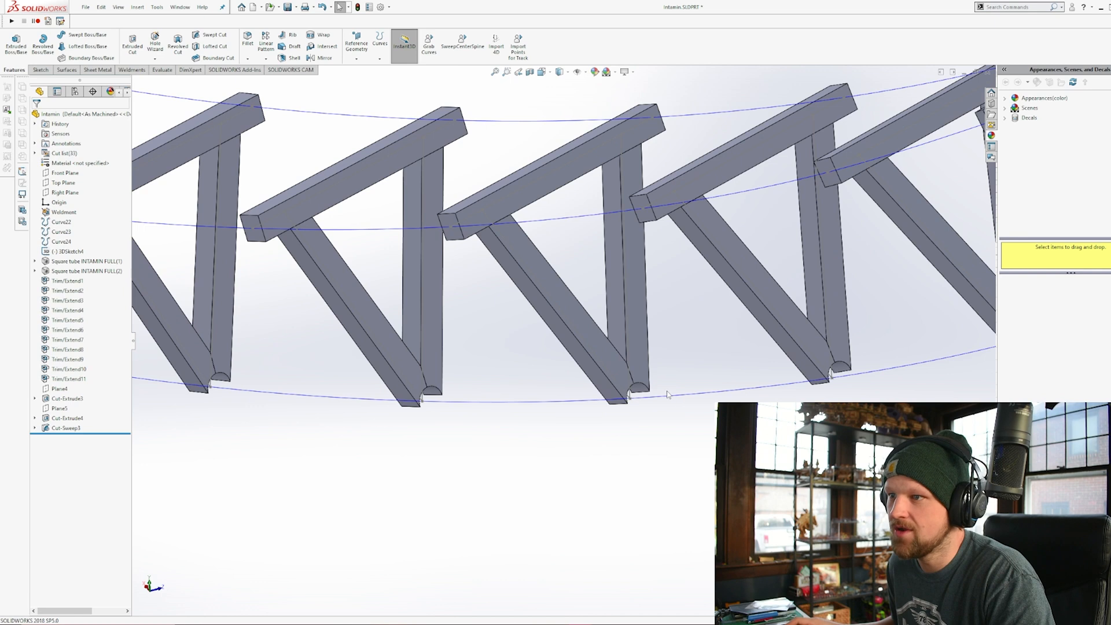
pyautogui.moveTo(564, 333); pyautogui.dragTo(544, 249, button='middle')
pyautogui.click(503, 225)
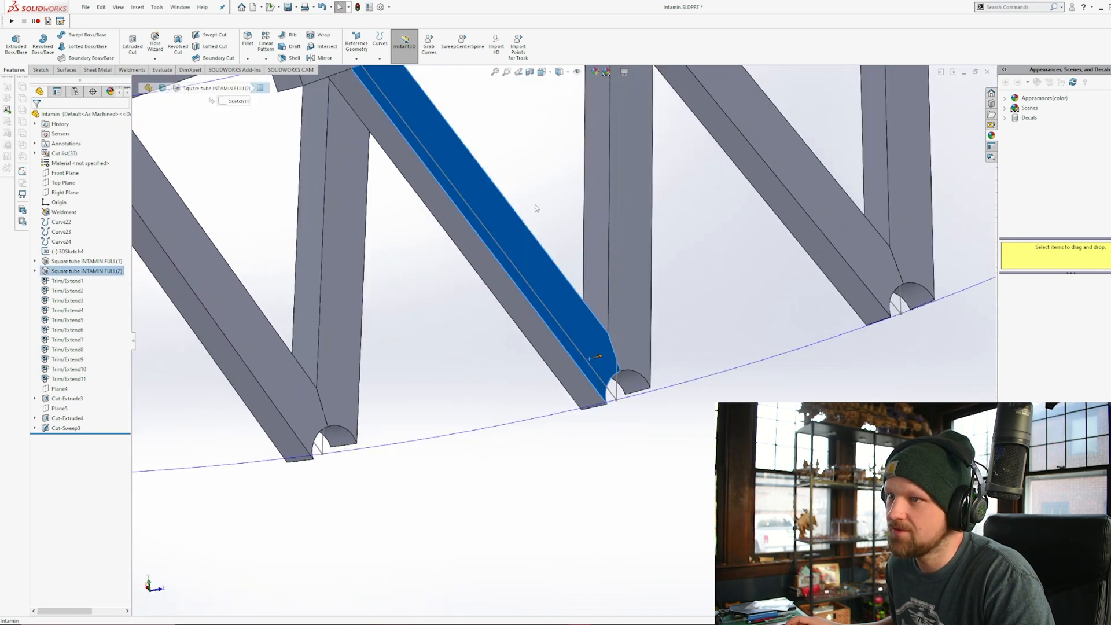
pyautogui.scroll(6, 669, 385)
pyautogui.click(654, 278)
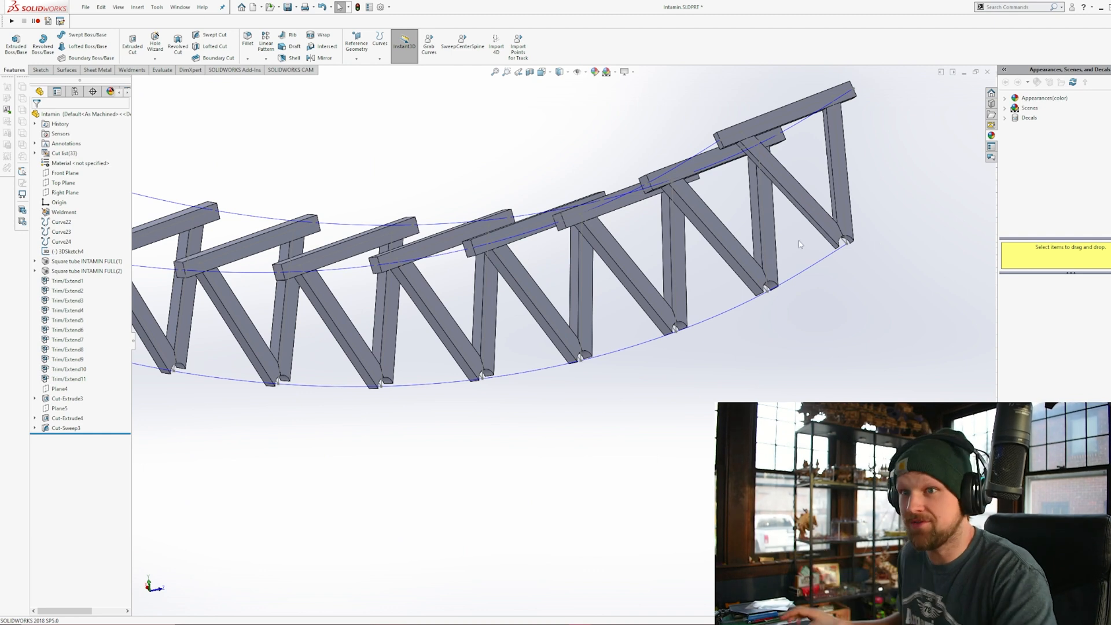
pyautogui.scroll(8, 874, 239)
pyautogui.scroll(-6, 465, 344)
pyautogui.scroll(-5, 464, 329)
pyautogui.moveTo(454, 263); pyautogui.dragTo(513, 218, button='middle')
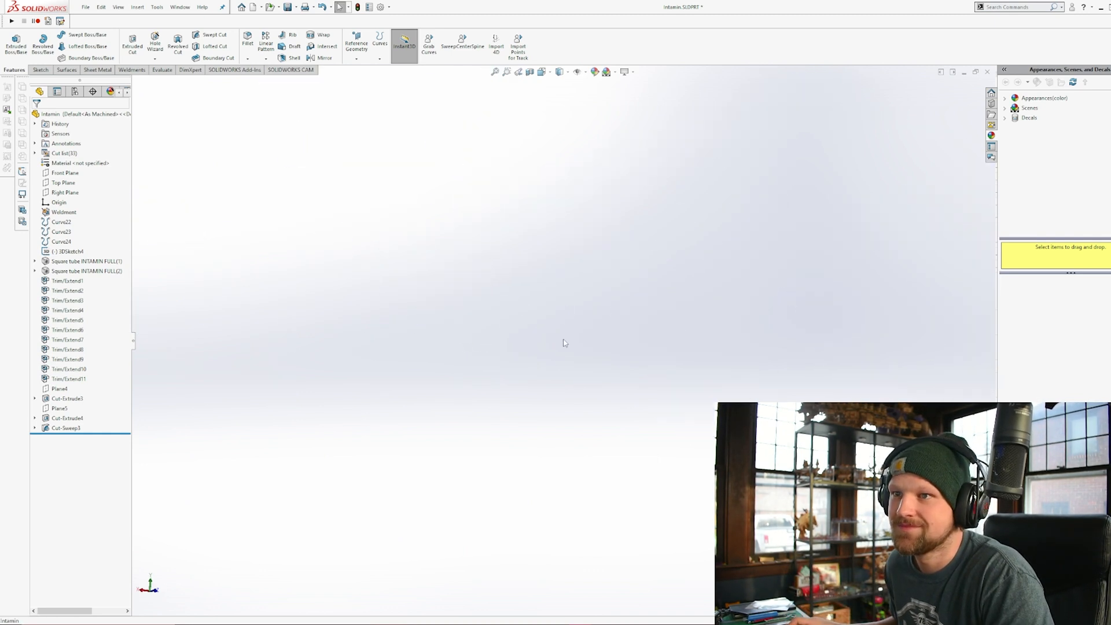
pyautogui.scroll(4, 773, 294)
pyautogui.scroll(-5, 597, 323)
pyautogui.moveTo(597, 324); pyautogui.dragTo(697, 305, button='middle')
pyautogui.scroll(-6, 503, 350)
pyautogui.scroll(6, 503, 349)
pyautogui.moveTo(772, 275); pyautogui.dragTo(710, 278, button='middle')
pyautogui.scroll(-5, 711, 277)
pyautogui.moveTo(525, 270)
pyautogui.mouseDown(button='middle')
pyautogui.moveTo(518, 294)
pyautogui.moveTo(532, 278)
pyautogui.mouseUp(button='middle')
pyautogui.scroll(-3, 581, 273)
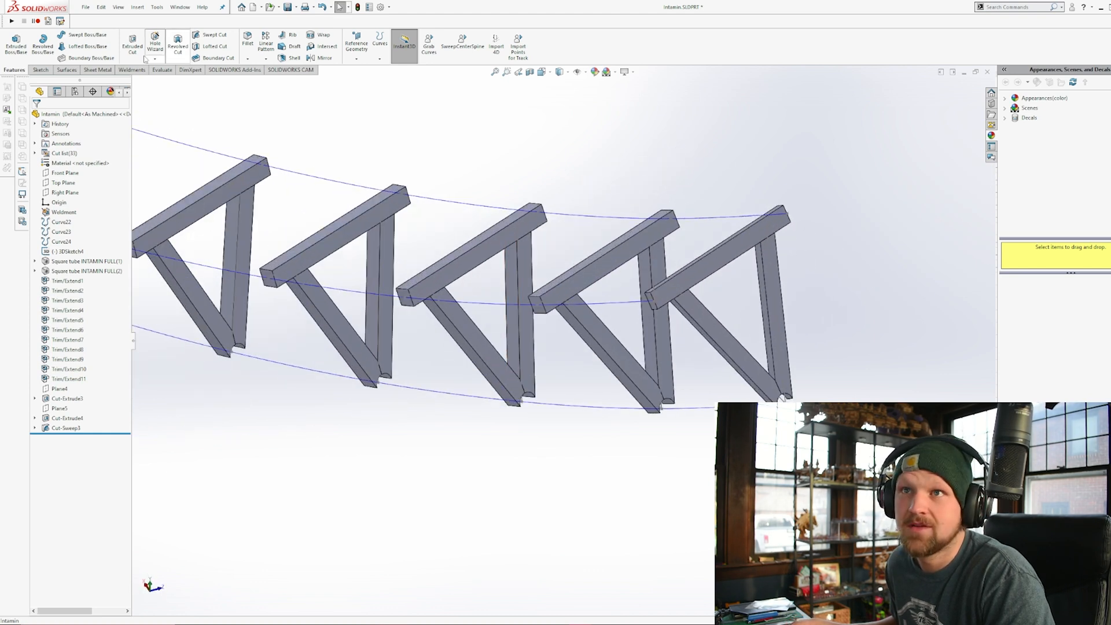
# Sweep solid circular rails of 0.14 in diameter along the two upper rail curves, Curve24 and Curve23.
pyautogui.click(81, 37)
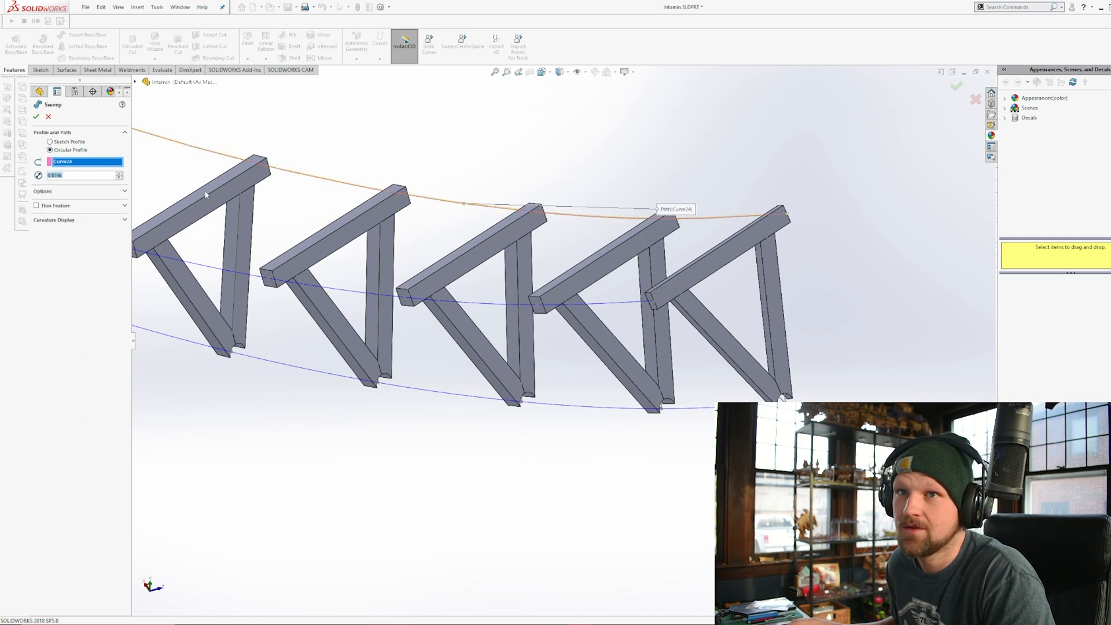
pyautogui.press('Return')
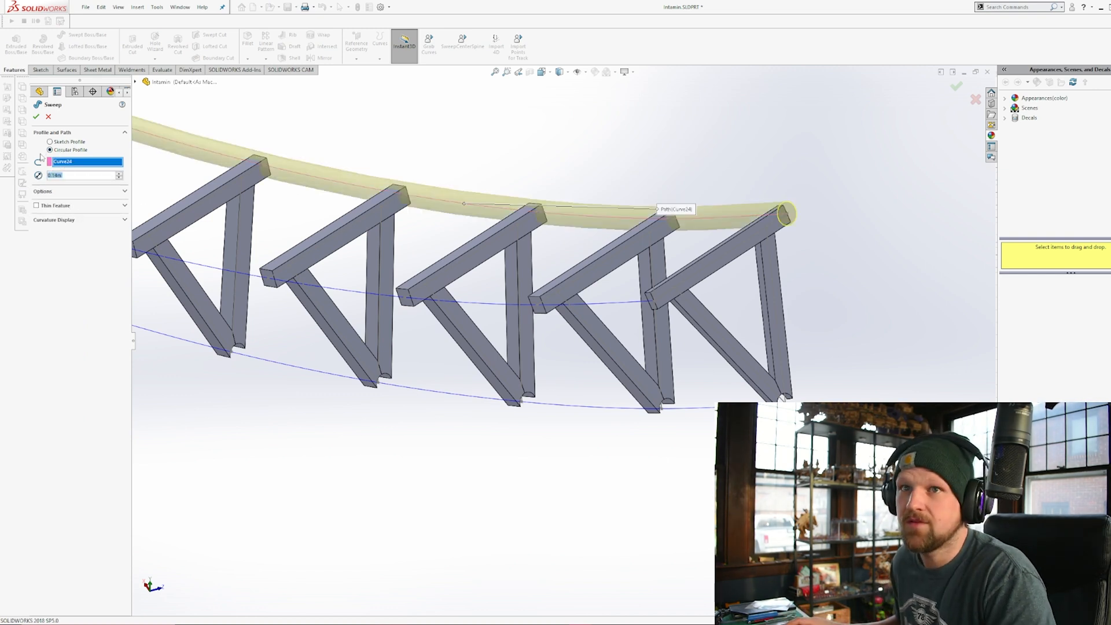
pyautogui.press('Return')
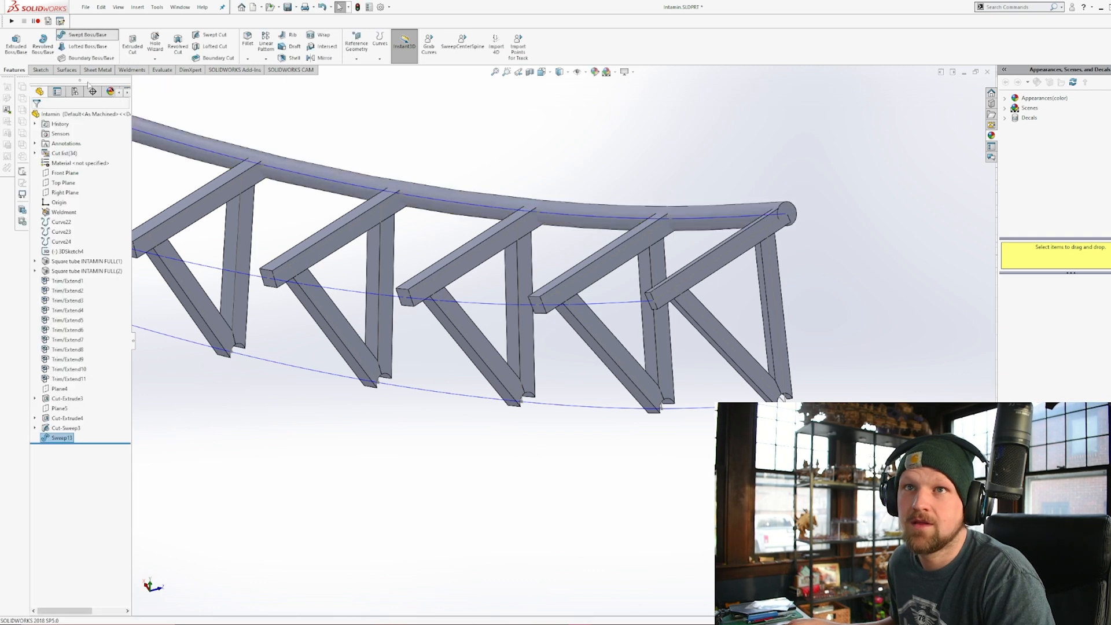
pyautogui.press('Return')
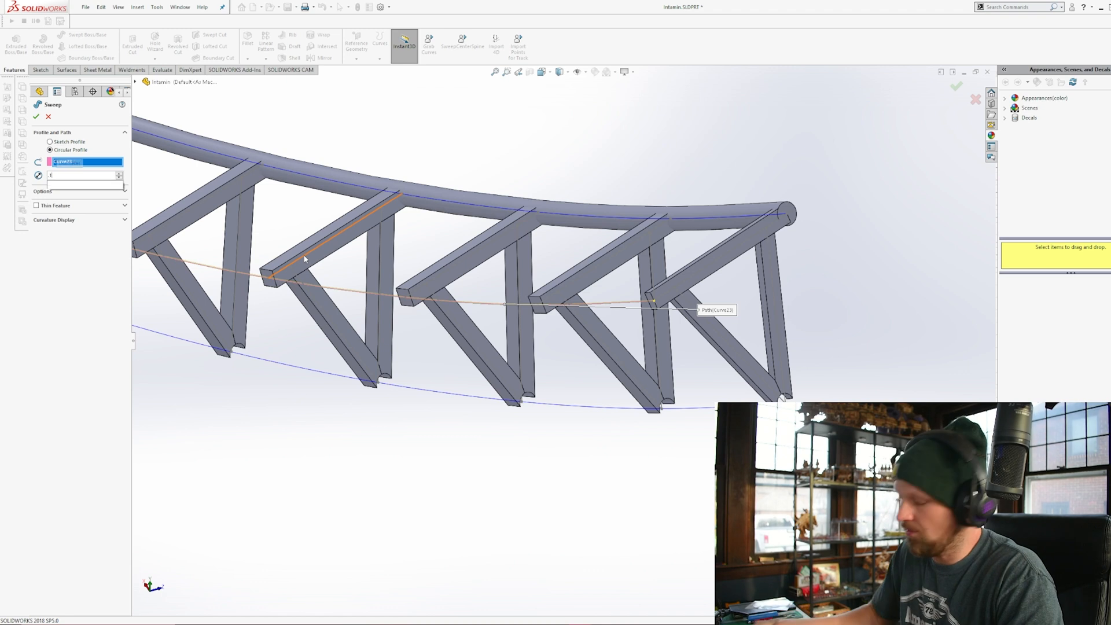
pyautogui.press('Return')
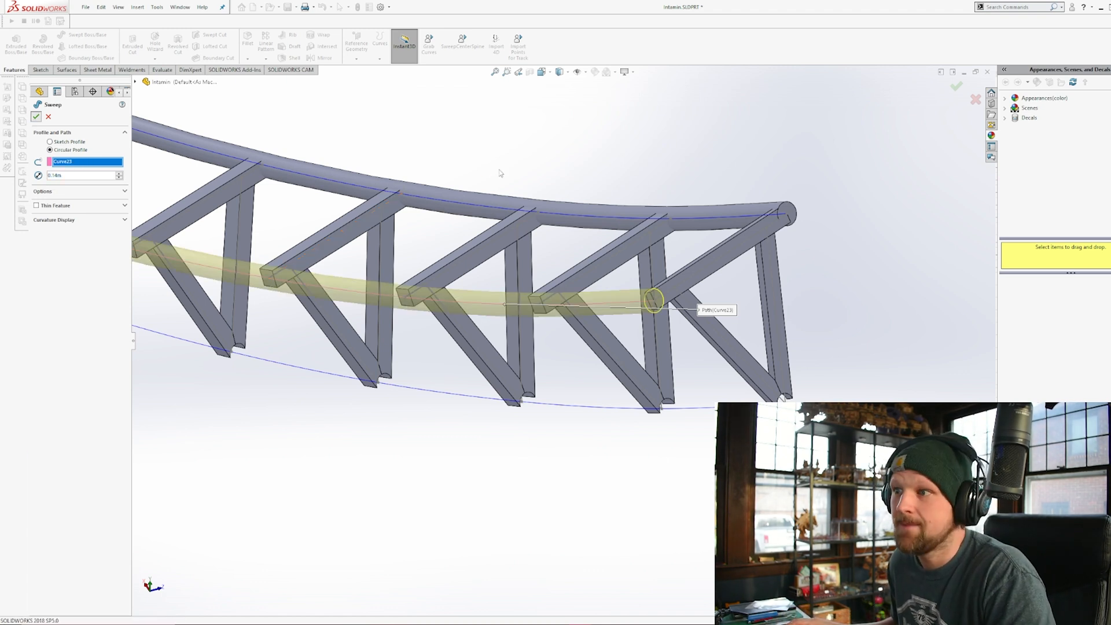
pyautogui.press('Return')
# Sweep a 0.14 in circular spine tube along Curve22 and hide the three track curves.
pyautogui.click(137, 7)
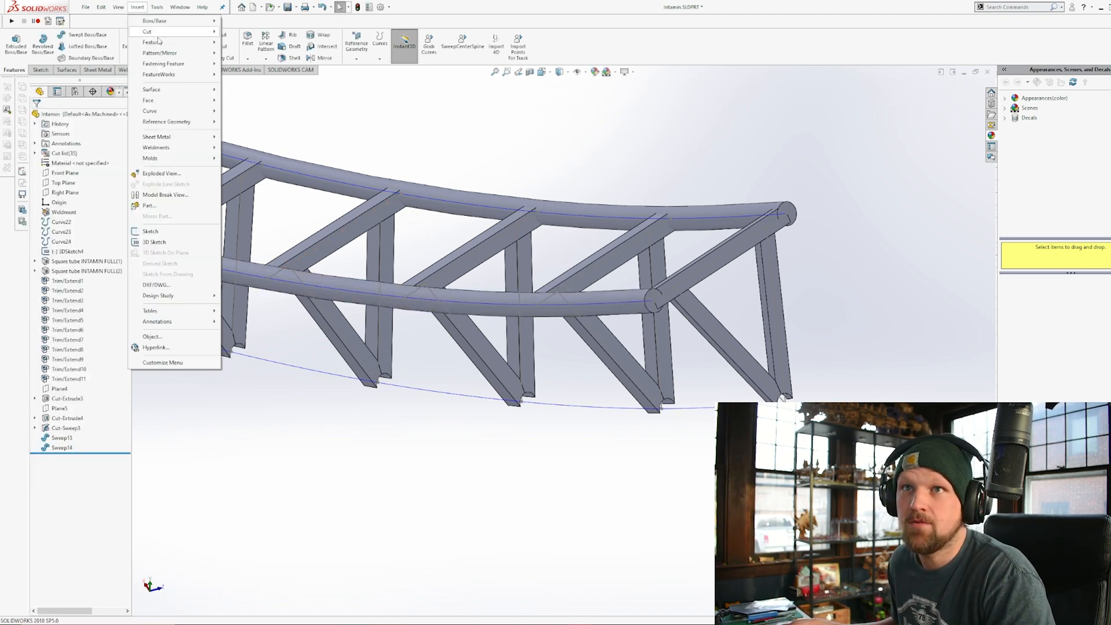
pyautogui.moveTo(158, 44)
pyautogui.click(117, 59)
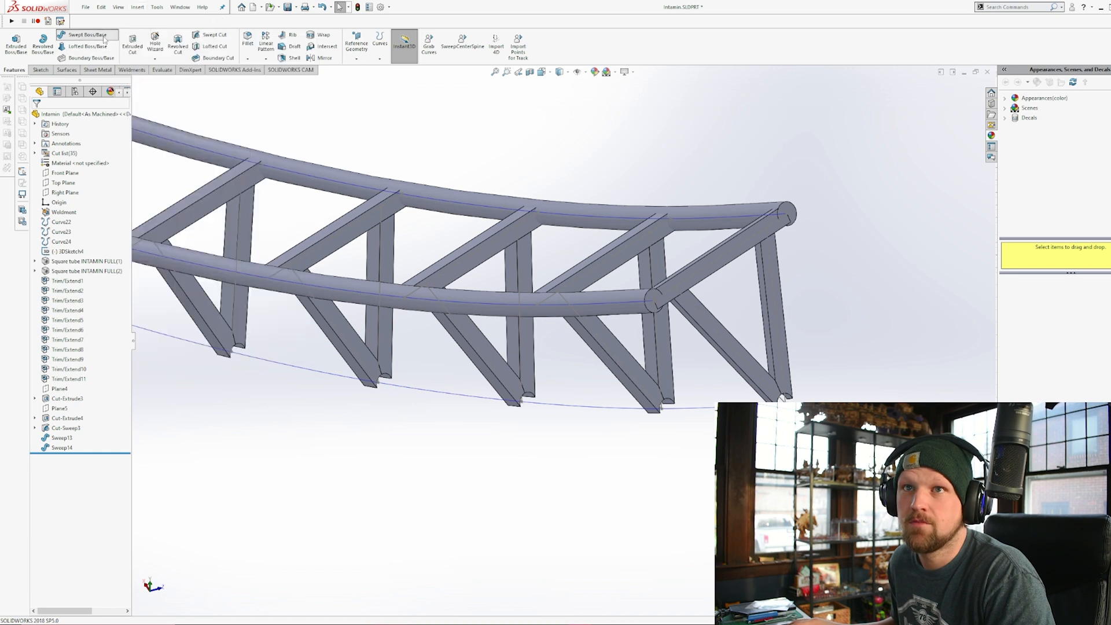
pyautogui.click(84, 35)
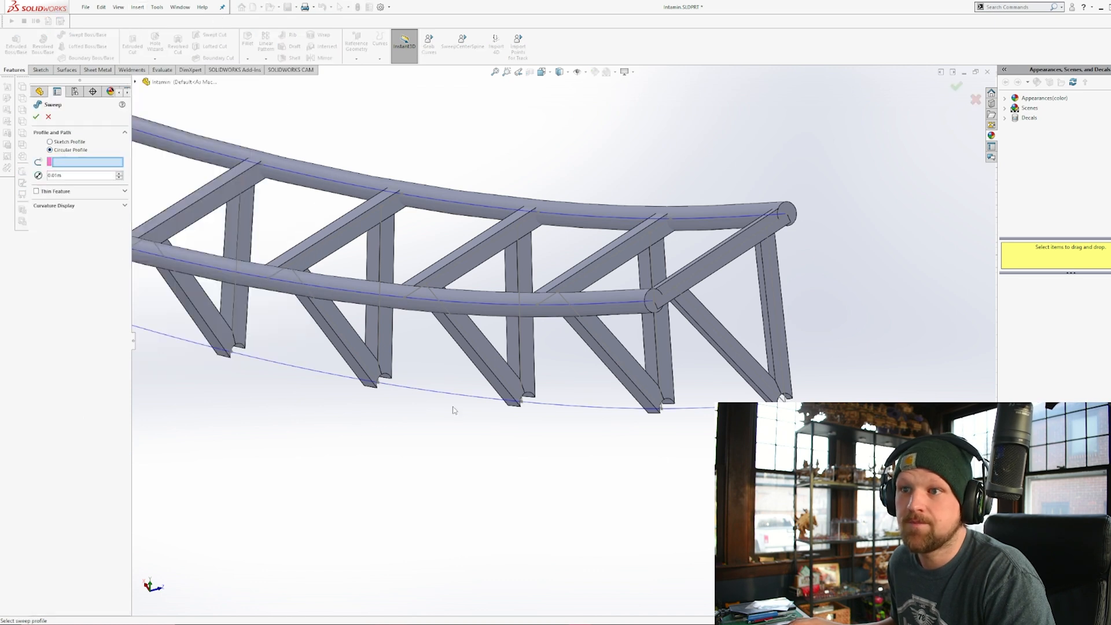
pyautogui.write('0.14')
pyautogui.press('Return')
pyautogui.scroll(3, 369, 266)
pyautogui.moveTo(369, 267); pyautogui.dragTo(338, 297, button='middle')
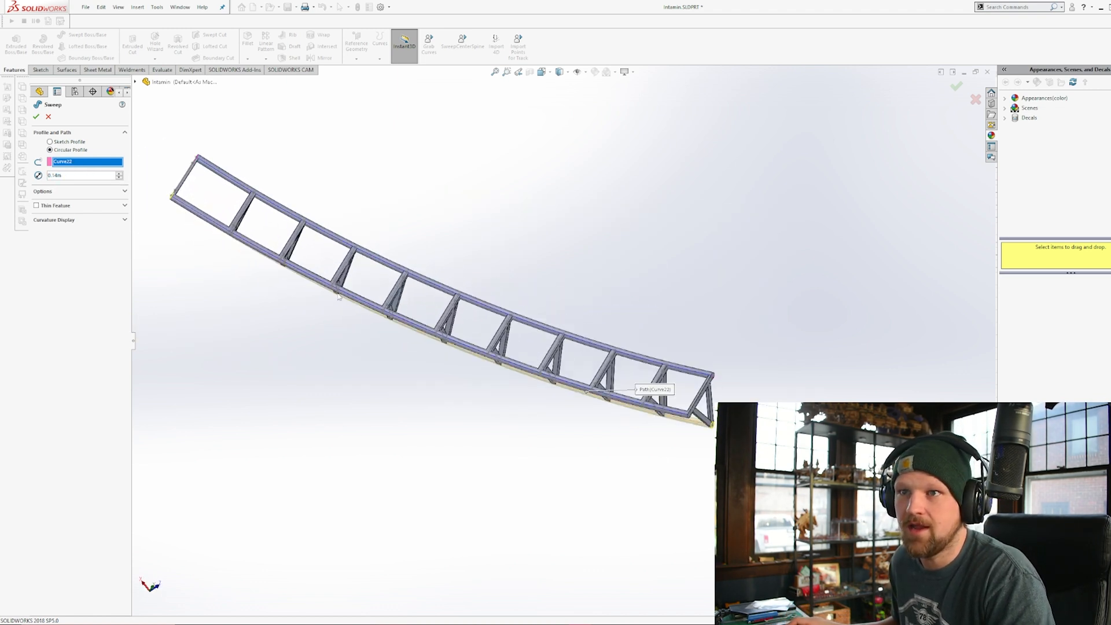
pyautogui.moveTo(407, 228); pyautogui.dragTo(386, 114, button='middle')
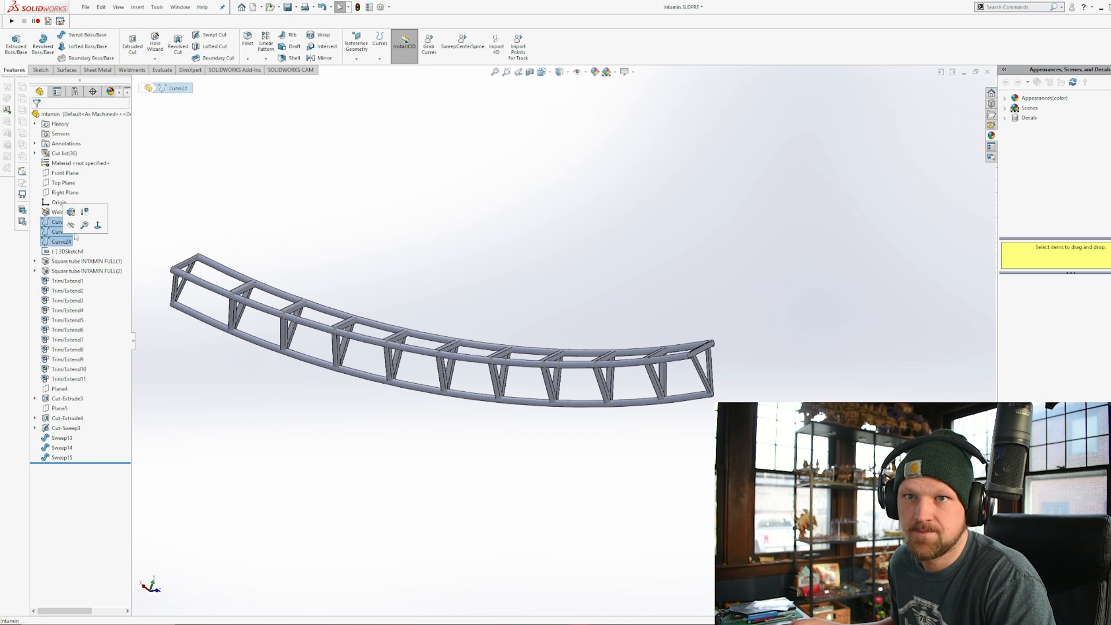
pyautogui.click(456, 236)
# Combine all frame, rail and spine bodies into one solid with the Add operation.
pyautogui.click(137, 6)
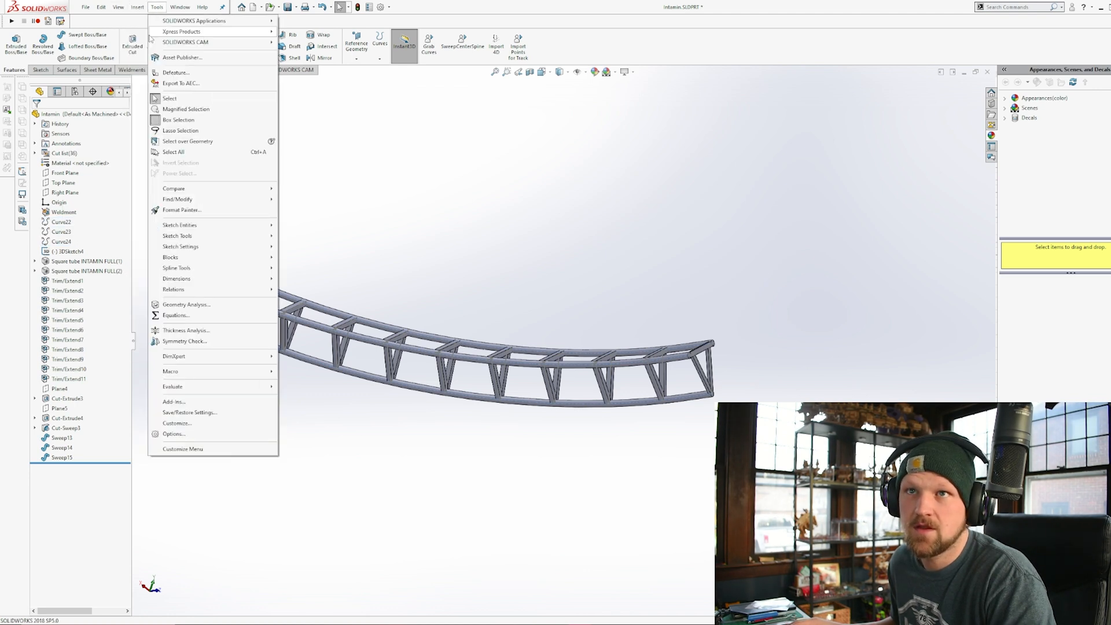
pyautogui.moveTo(173, 34)
pyautogui.click(268, 249)
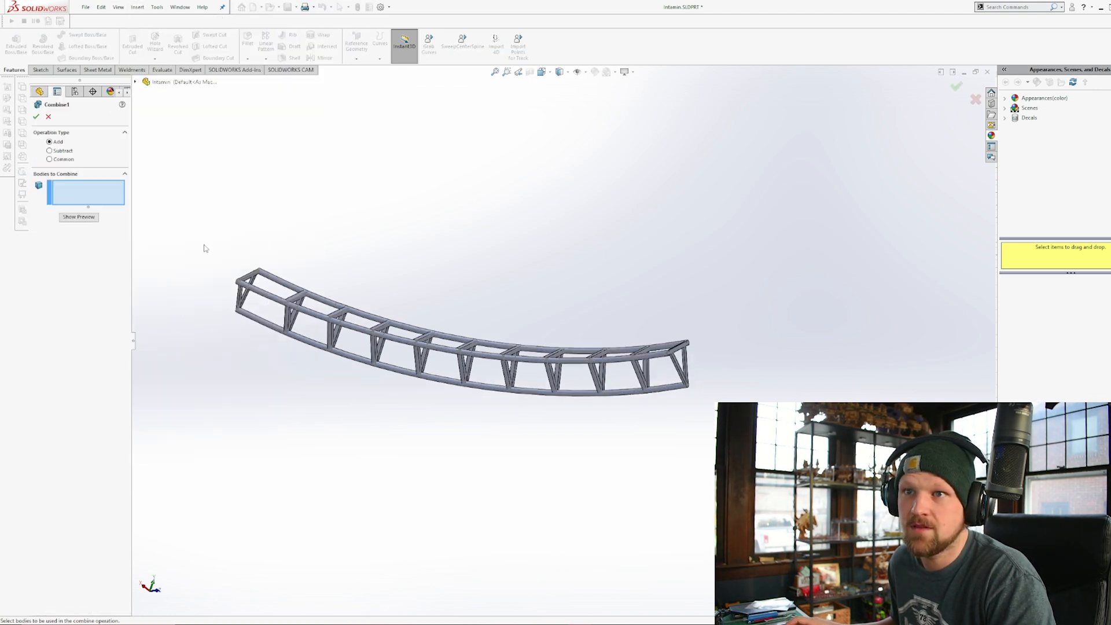
pyautogui.moveTo(196, 231); pyautogui.dragTo(746, 440)
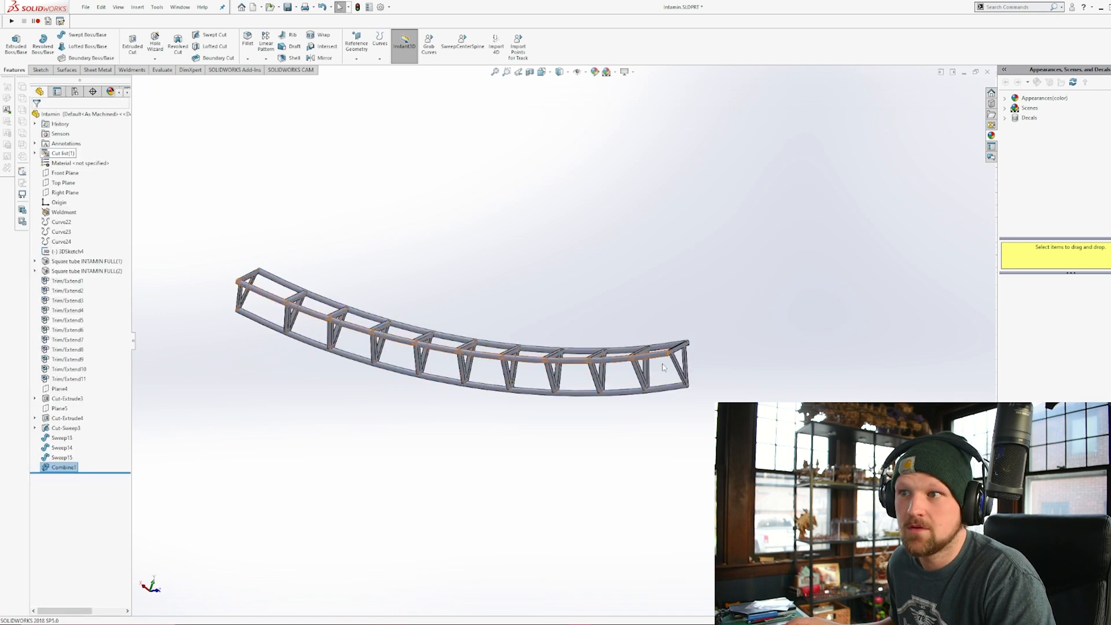
# Examine the combined track from several angles, checking how the frames join the rails and spine.
pyautogui.scroll(-5, 556, 318)
pyautogui.moveTo(573, 320); pyautogui.dragTo(371, 352, button='middle')
pyautogui.scroll(5, 372, 352)
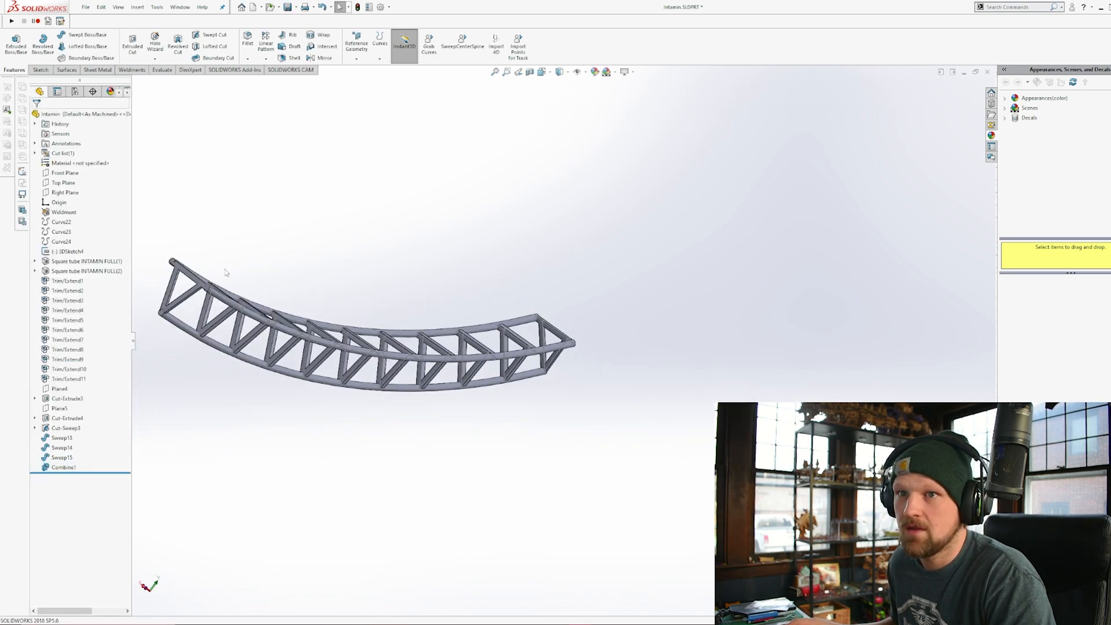
pyautogui.moveTo(226, 273); pyautogui.dragTo(172, 324, button='middle')
pyautogui.scroll(-5, 376, 384)
pyautogui.scroll(3, 422, 371)
pyautogui.moveTo(388, 347); pyautogui.dragTo(391, 314, button='middle')
pyautogui.scroll(3, 580, 340)
pyautogui.moveTo(585, 333); pyautogui.dragTo(677, 370, button='middle')
pyautogui.scroll(-4, 654, 347)
pyautogui.scroll(3, 677, 370)
pyautogui.scroll(-2, 678, 358)
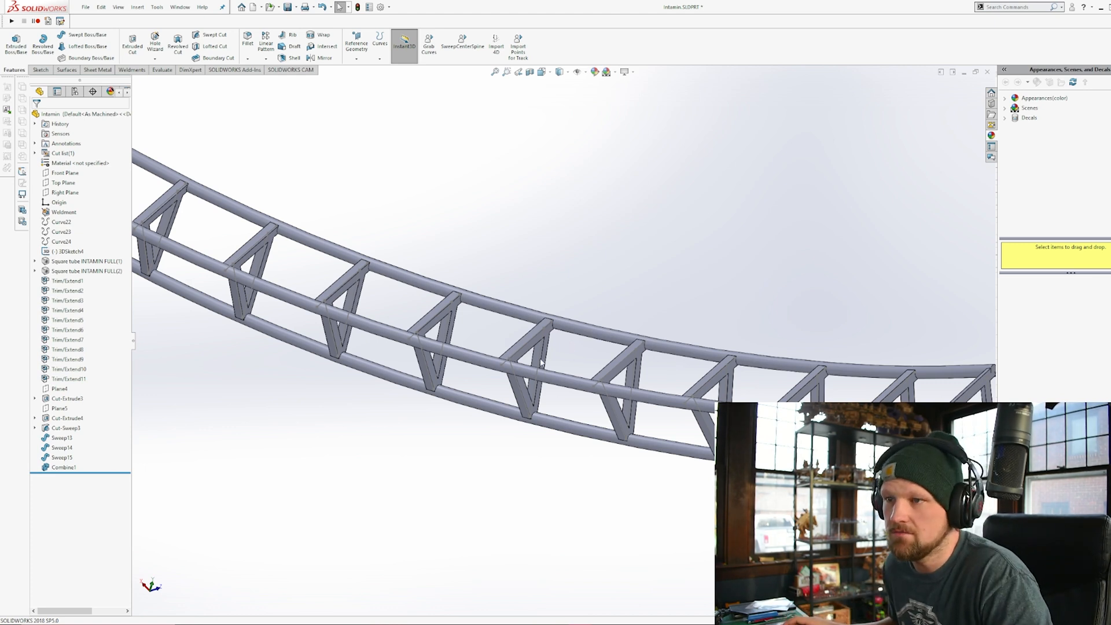
pyautogui.scroll(-8, 542, 362)
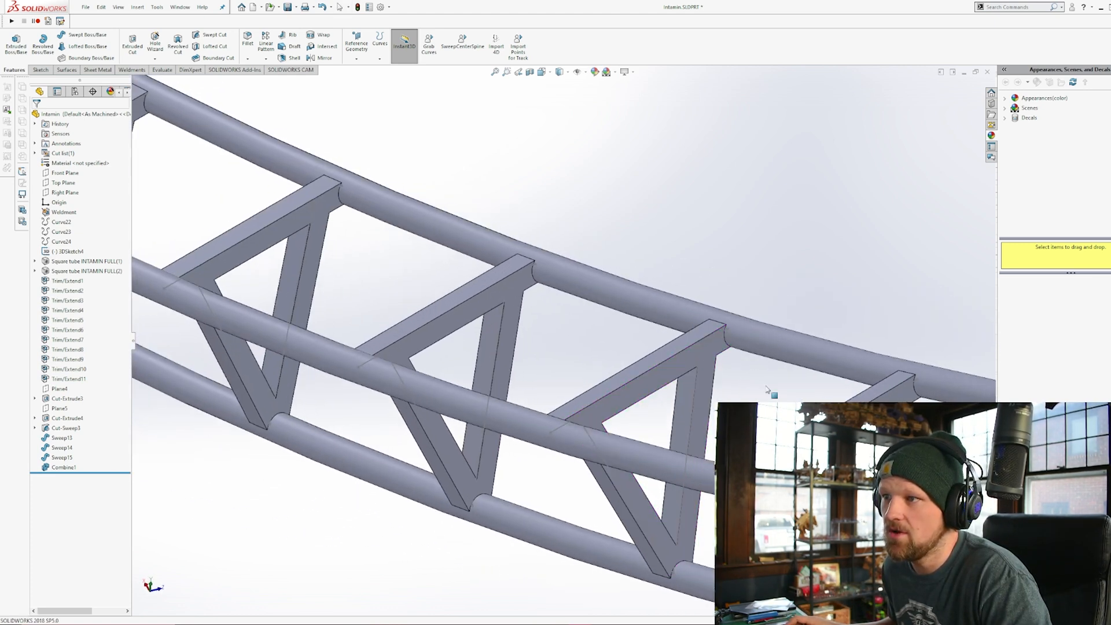
pyautogui.scroll(2, 765, 389)
# Start a 3D sketch and draw a diagonal line between opposite ends of the end frame's and second frame's crossbars.
pyautogui.click(38, 70)
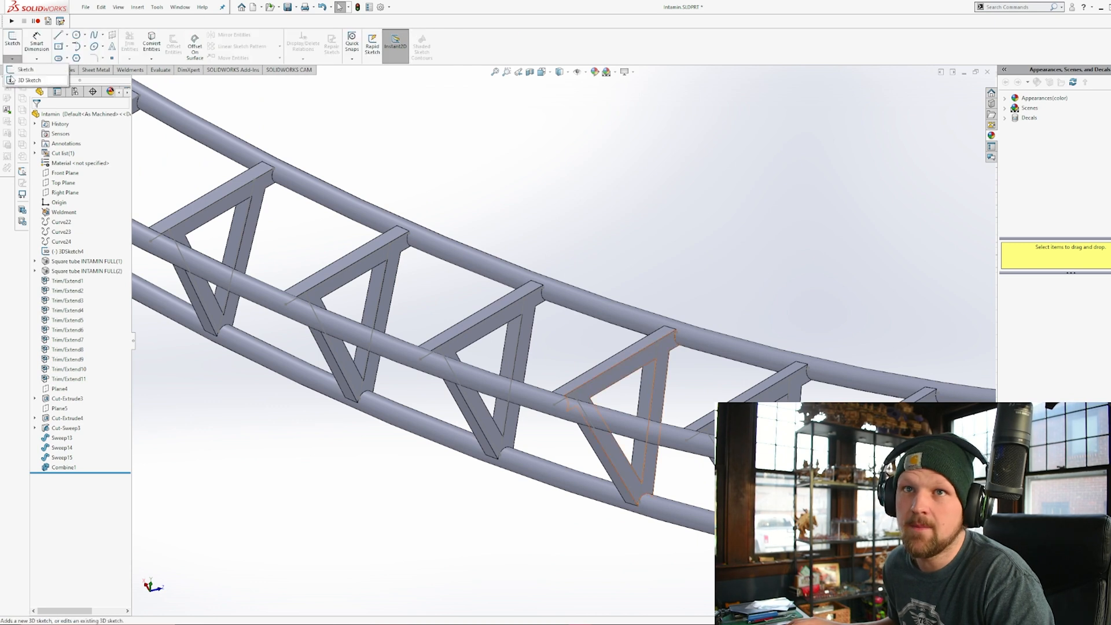
pyautogui.click(10, 80)
pyautogui.scroll(3, 665, 371)
pyautogui.moveTo(648, 417); pyautogui.dragTo(702, 492, button='middle')
pyautogui.scroll(-3, 701, 491)
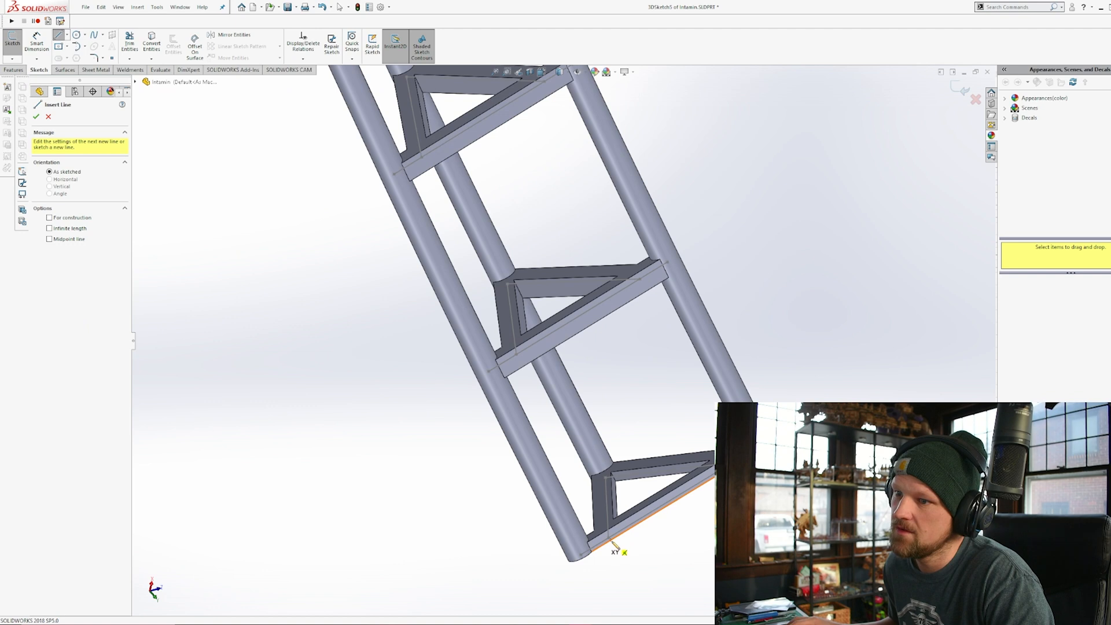
pyautogui.click(610, 541)
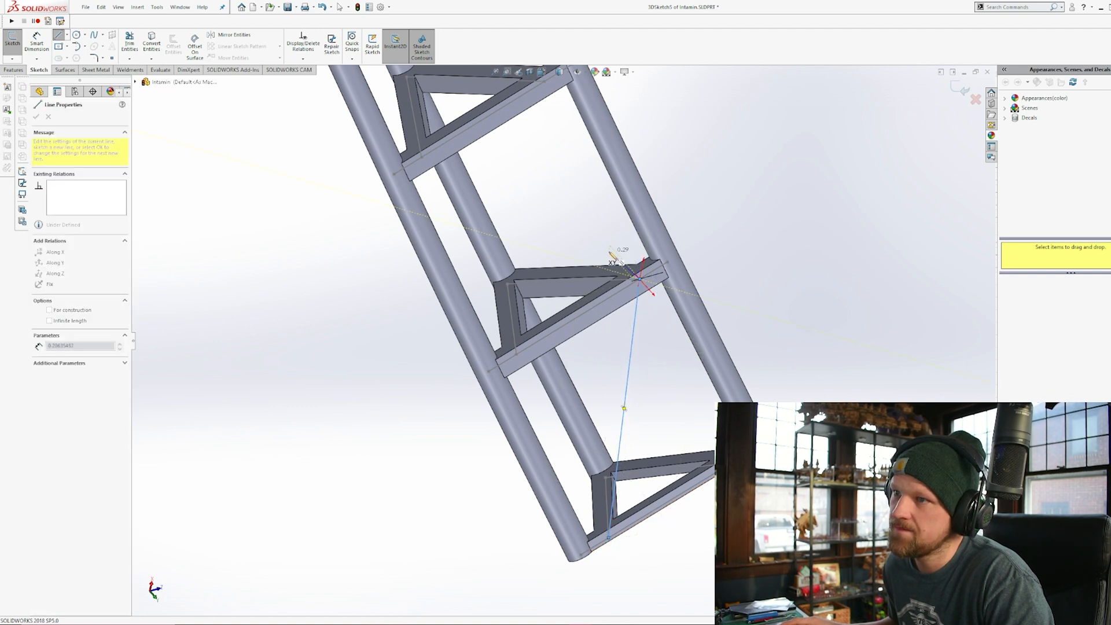
pyautogui.click(636, 275)
pyautogui.scroll(2, 614, 258)
pyautogui.press('Escape')
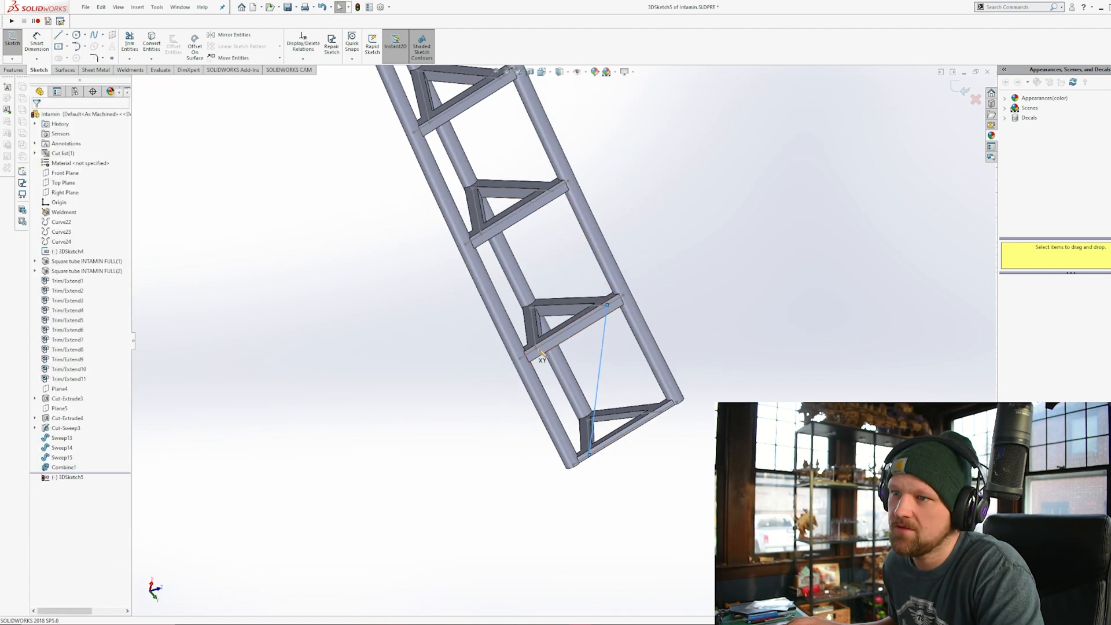
# Draw matching diagonal lines between the crossbars across the second and third bays.
pyautogui.press('l')
pyautogui.click(538, 349)
pyautogui.click(552, 191)
pyautogui.scroll(4, 550, 191)
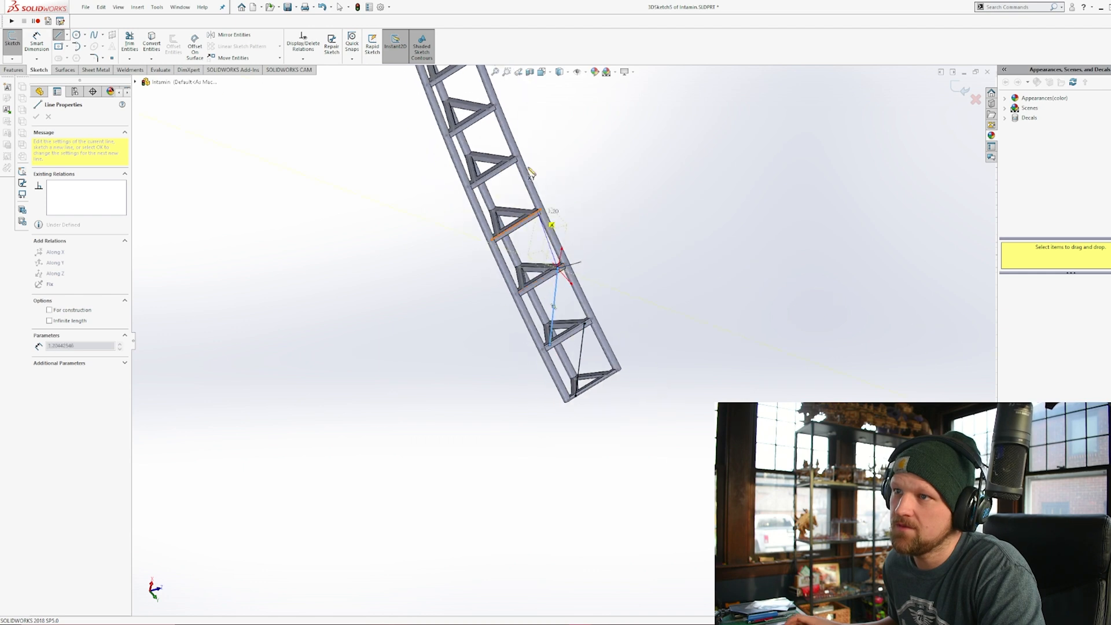
pyautogui.scroll(-3, 530, 172)
pyautogui.press('Escape')
pyautogui.press('l')
pyautogui.click(529, 423)
pyautogui.click(548, 296)
pyautogui.press('Escape')
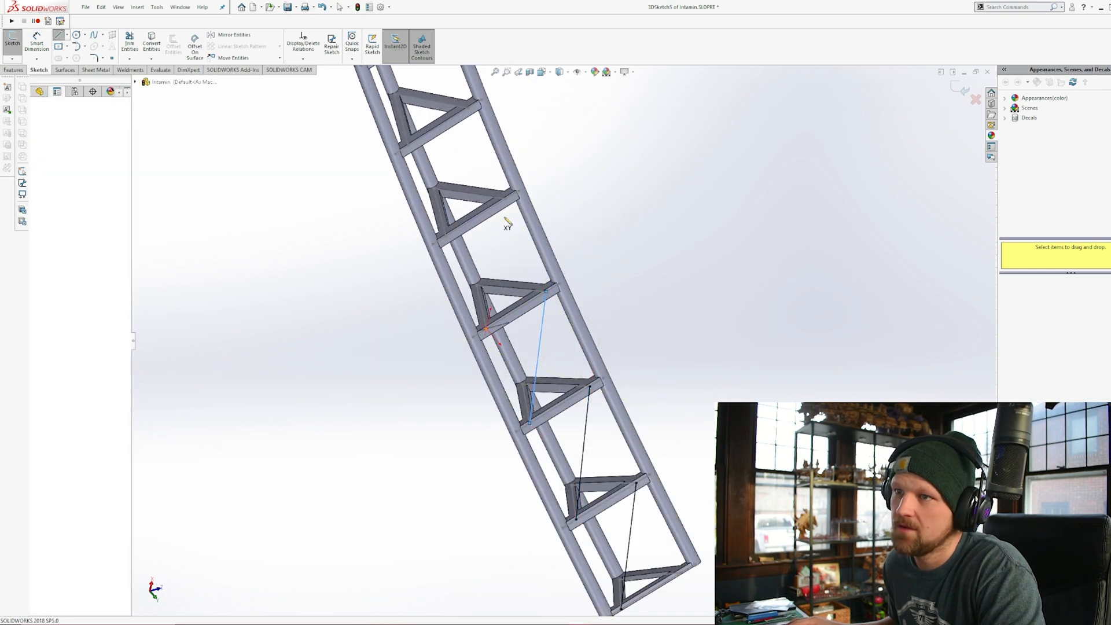
# Draw the diagonal crossbar-to-crossbar lines across the fourth and fifth bays in the same direction.
pyautogui.scroll(-2, 505, 223)
pyautogui.press('l')
pyautogui.click(491, 330)
pyautogui.click(566, 335)
pyautogui.press('Escape')
pyautogui.press('l')
pyautogui.click(514, 368)
pyautogui.click(541, 264)
# Continue the diagonal lines from the sixth bay through the remaining bays to the far end frame.
pyautogui.click(489, 296)
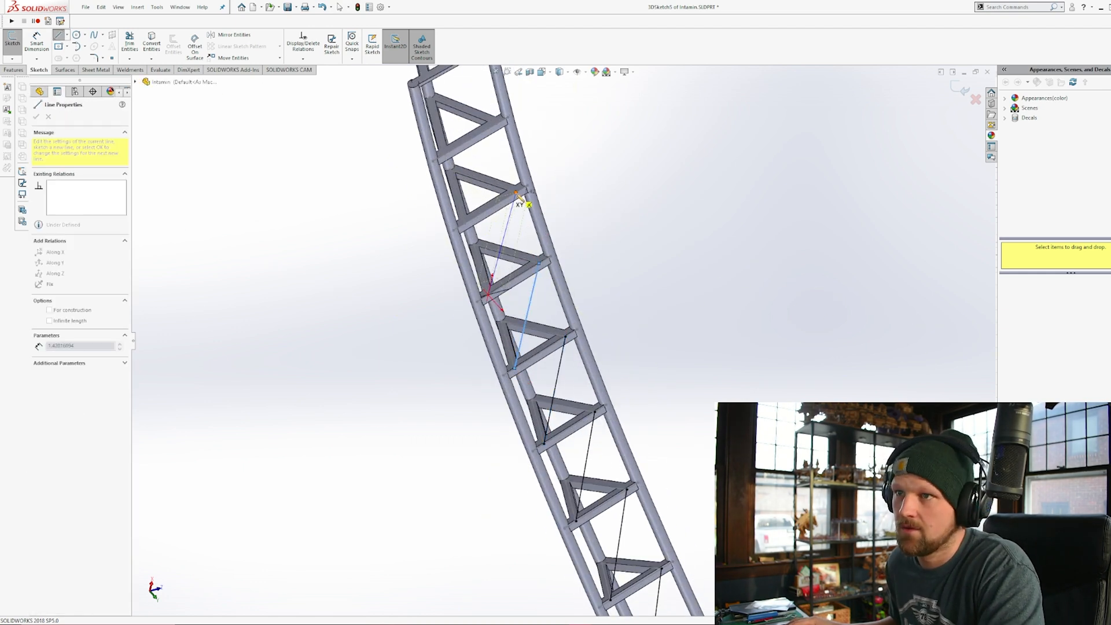
pyautogui.click(518, 194)
pyautogui.scroll(-3, 518, 195)
pyautogui.click(449, 404)
pyautogui.click(542, 188)
# Close and reopen the 3D sketch of the diagonals, and draw a line from the end frame's spine joint to the second frame's crossbar.
pyautogui.click(130, 70)
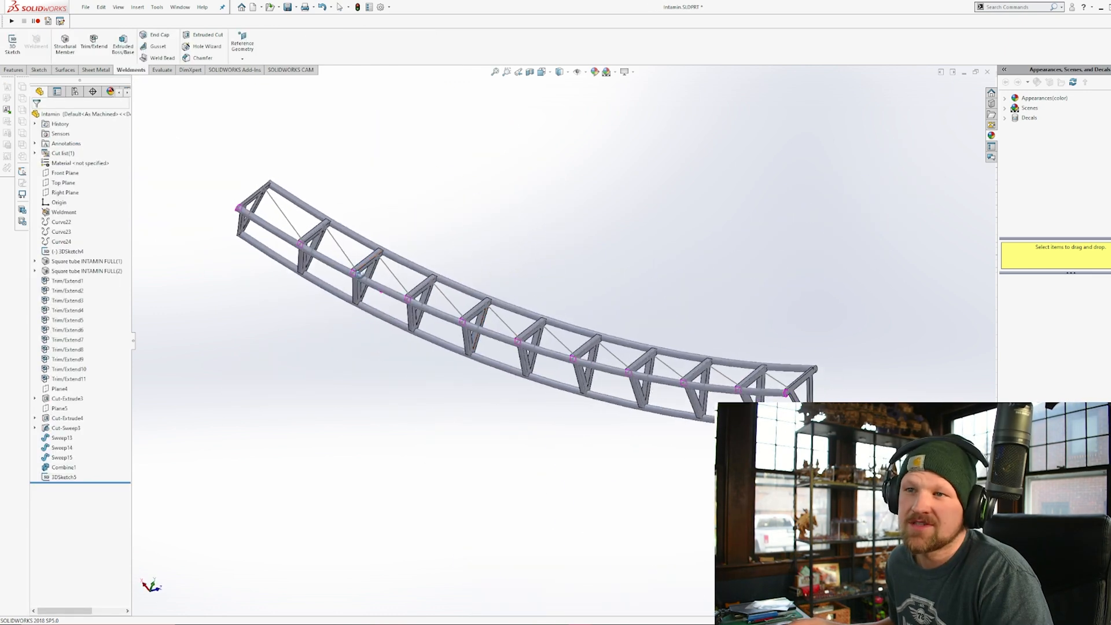
pyautogui.scroll(-2, 289, 416)
pyautogui.click(64, 476)
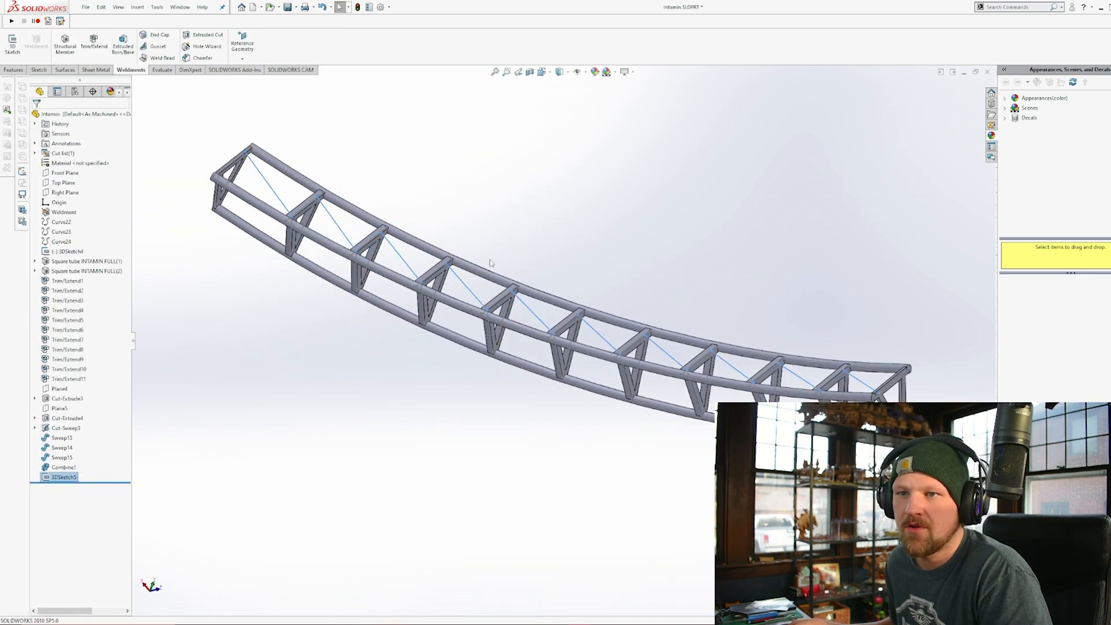
pyautogui.scroll(-6, 292, 255)
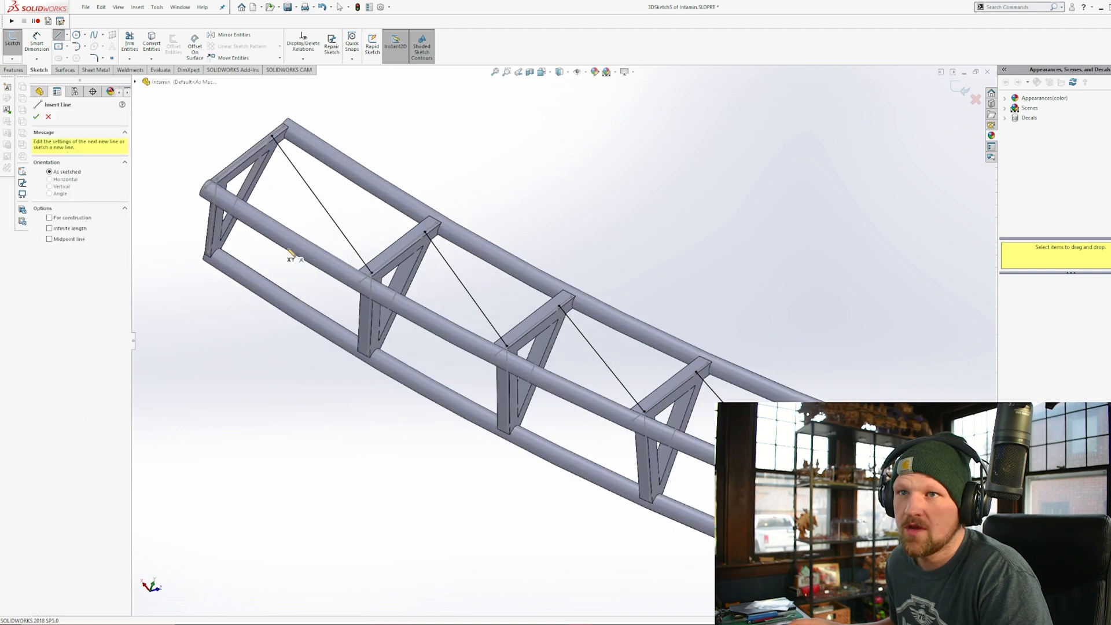
pyautogui.middleClick(283, 343)
pyautogui.moveTo(337, 294)
pyautogui.mouseDown(button='middle')
pyautogui.moveTo(355, 268)
pyautogui.moveTo(421, 305)
pyautogui.moveTo(393, 319)
pyautogui.mouseUp(button='middle')
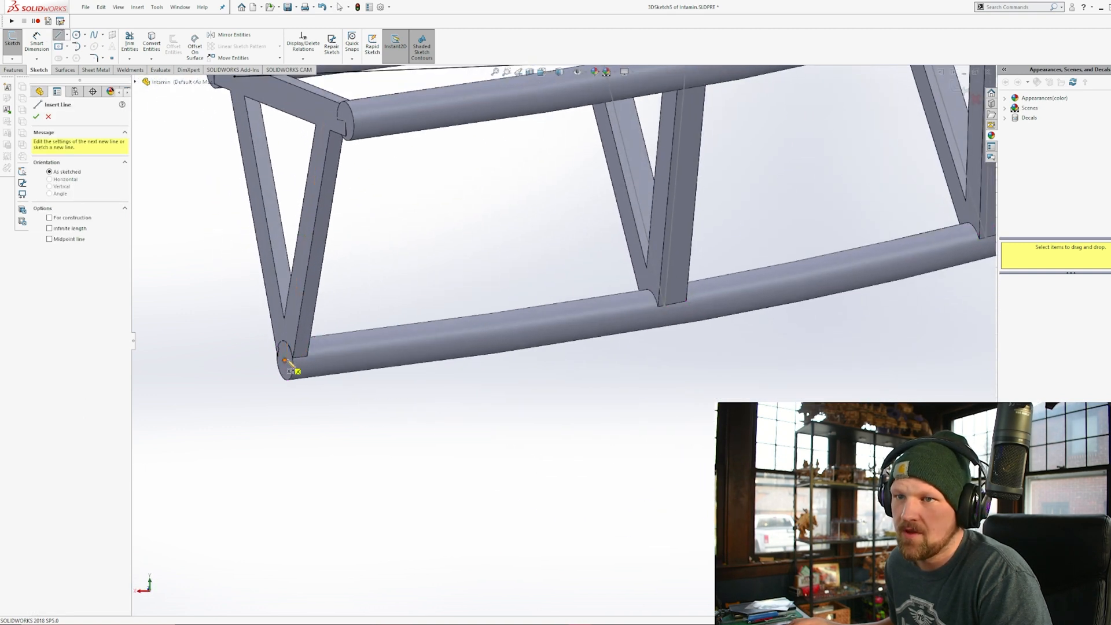
pyautogui.click(284, 360)
pyautogui.scroll(1, 638, 150)
pyautogui.scroll(4, 608, 168)
pyautogui.scroll(-4, 596, 174)
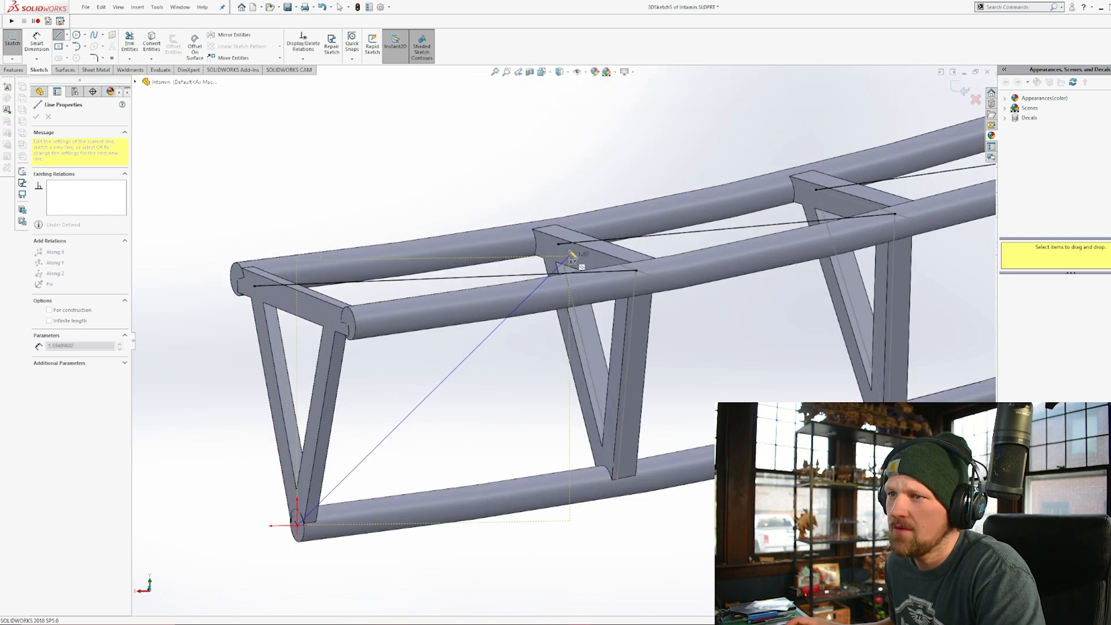
pyautogui.click(885, 425)
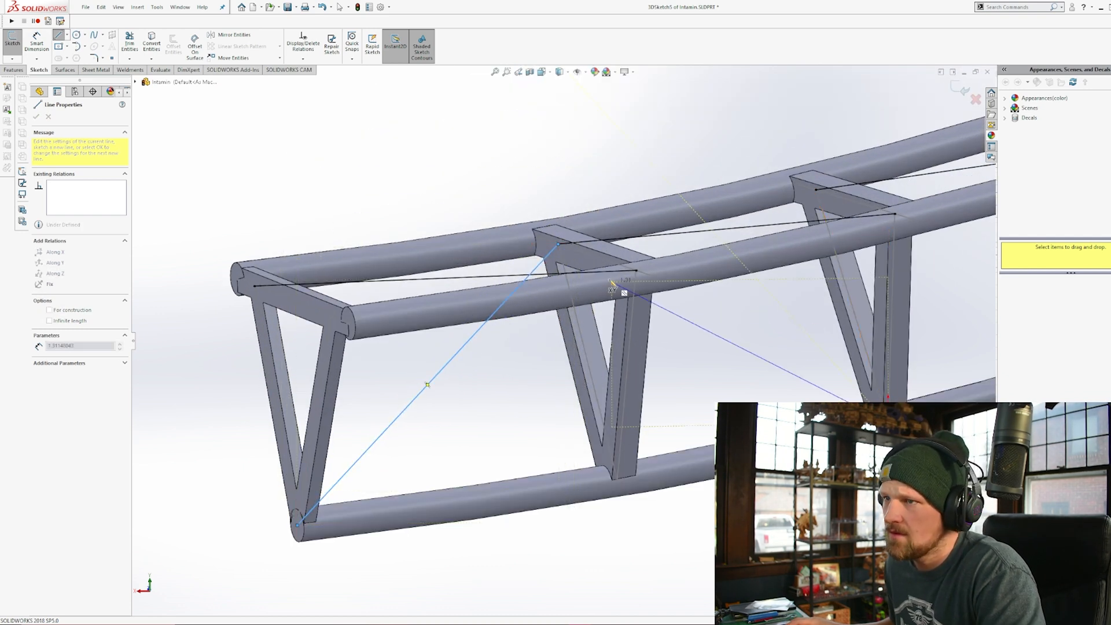
pyautogui.click(558, 244)
# Draw the diagonals joining the crossbar ends of the second and fourth frames to the third frame's spine joint.
pyautogui.moveTo(558, 254); pyautogui.dragTo(509, 347, button='middle')
pyautogui.click(411, 432)
pyautogui.click(590, 259)
pyautogui.click(687, 243)
pyautogui.click(590, 259)
pyautogui.moveTo(590, 283); pyautogui.dragTo(544, 308, button='middle')
pyautogui.moveTo(654, 245); pyautogui.dragTo(513, 372)
pyautogui.moveTo(627, 294); pyautogui.dragTo(513, 372)
# Connect the crossbar ends of the fourth and sixth frames to the fifth frame's spine joint with diagonal lines.
pyautogui.moveTo(617, 291); pyautogui.dragTo(754, 347)
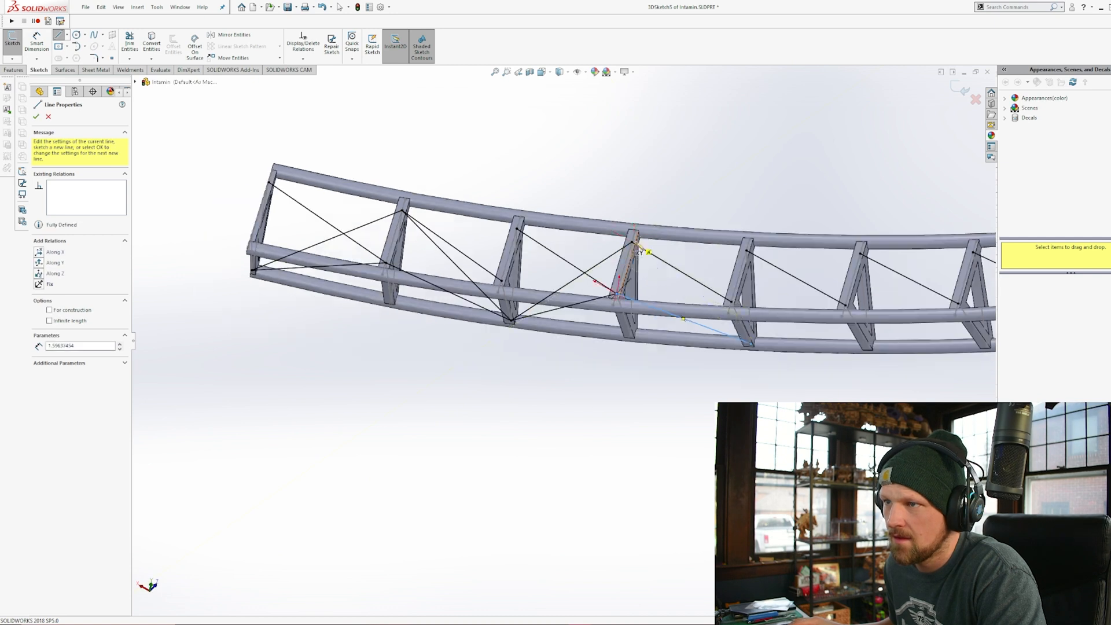
pyautogui.moveTo(637, 244); pyautogui.dragTo(754, 347)
pyautogui.scroll(-4, 891, 312)
pyautogui.moveTo(614, 288); pyautogui.dragTo(395, 476)
pyautogui.moveTo(583, 397); pyautogui.dragTo(381, 479)
# Draw diagonals from the sixth and eighth frames' crossbar ends to the seventh frame's spine joint.
pyautogui.keyDown('ctrl'); pyautogui.moveTo(382, 479); pyautogui.dragTo(273, 459, button='middle'); pyautogui.keyUp('ctrl')
pyautogui.moveTo(513, 268); pyautogui.dragTo(768, 471)
pyautogui.moveTo(830, 231); pyautogui.dragTo(626, 465)
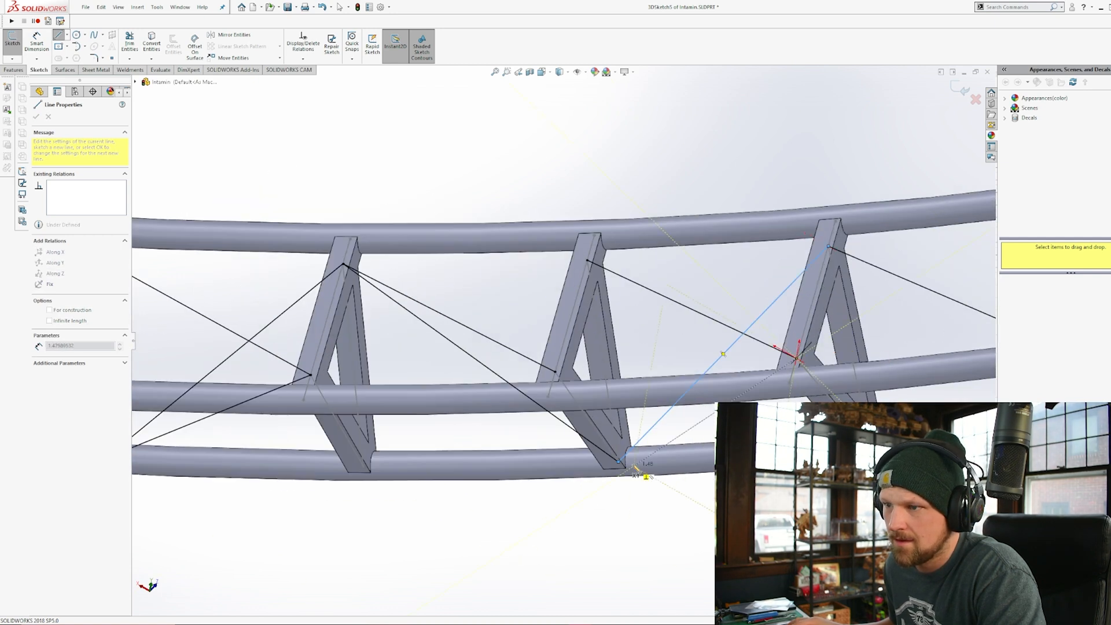
pyautogui.moveTo(798, 360); pyautogui.dragTo(625, 465)
pyautogui.moveTo(309, 377); pyautogui.dragTo(626, 465)
# Continue the alternating crossbar-to-spine diagonals from the eighth frame through the tenth to the far end frame's spine joint.
pyautogui.scroll(2, 624, 405)
pyautogui.moveTo(527, 312); pyautogui.dragTo(754, 354)
pyautogui.moveTo(856, 269); pyautogui.dragTo(753, 355)
pyautogui.scroll(2, 718, 299)
pyautogui.moveTo(717, 300); pyautogui.dragTo(688, 289, button='middle')
pyautogui.moveTo(491, 264); pyautogui.dragTo(870, 332)
pyautogui.moveTo(723, 309); pyautogui.dragTo(871, 333)
pyautogui.scroll(2, 870, 332)
pyautogui.click(36, 116)
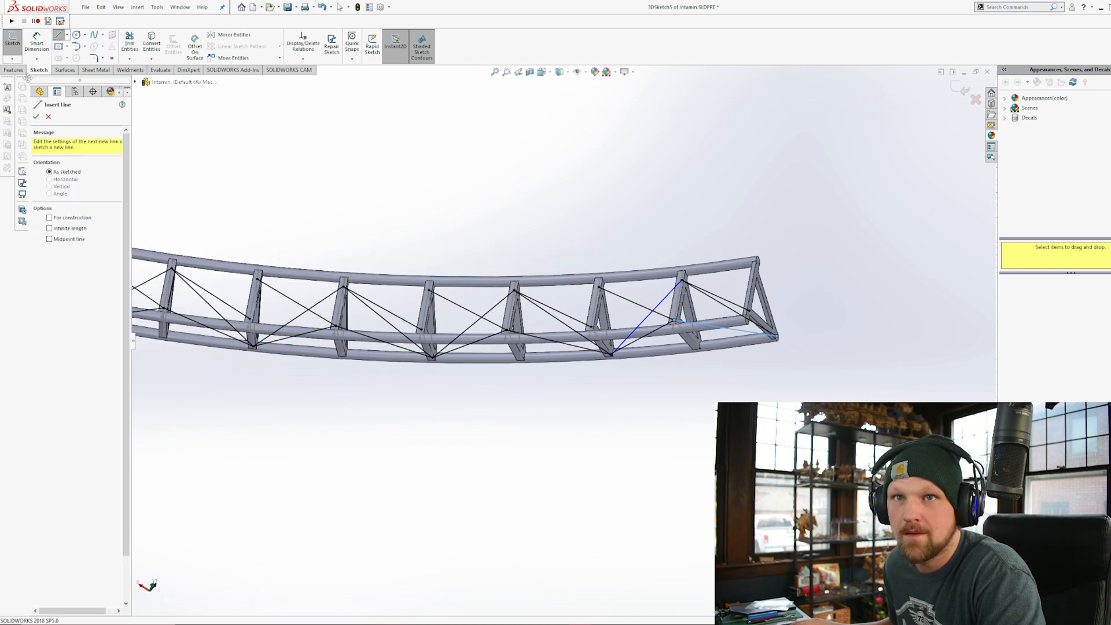
# Delete the misplaced diagonal between the ninth frame's spine joint and the tenth frame's crossbar.
pyautogui.click(58, 37)
pyautogui.scroll(4, 581, 336)
pyautogui.moveTo(581, 335); pyautogui.dragTo(402, 257, button='middle')
pyautogui.scroll(-4, 541, 367)
pyautogui.moveTo(530, 388); pyautogui.dragTo(507, 402)
pyautogui.press('Delete')
pyautogui.moveTo(543, 337); pyautogui.dragTo(539, 448, button='middle')
pyautogui.scroll(-3, 563, 310)
pyautogui.moveTo(563, 311); pyautogui.dragTo(562, 321, button='middle')
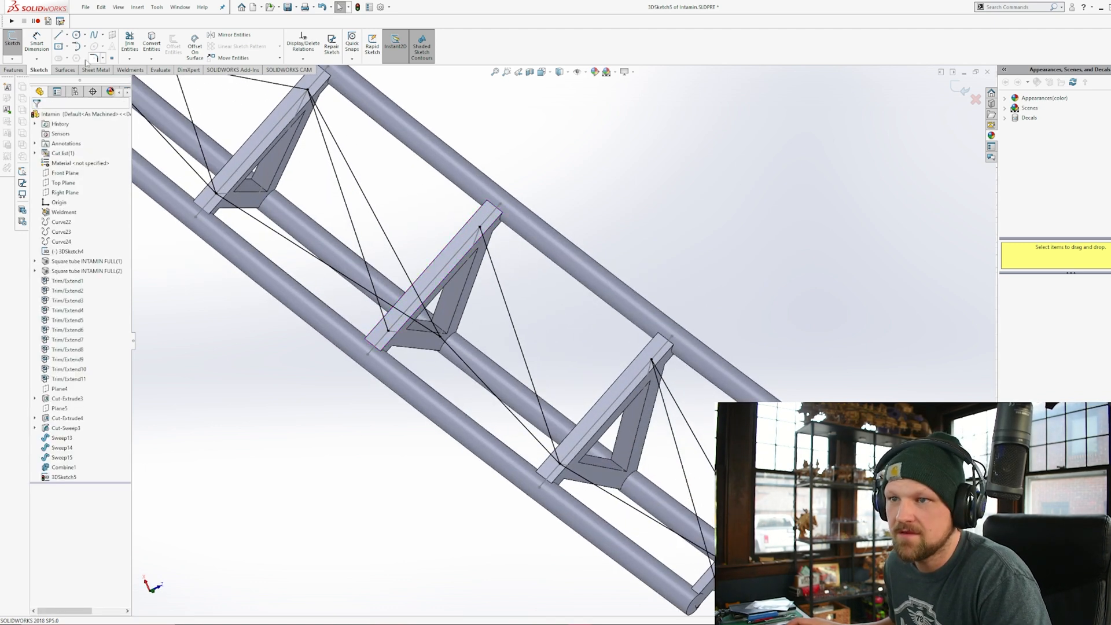
# Redraw the line from the ninth frame's spine joint to the far end of the tenth frame's crossbar, and close the sketch.
pyautogui.click(58, 36)
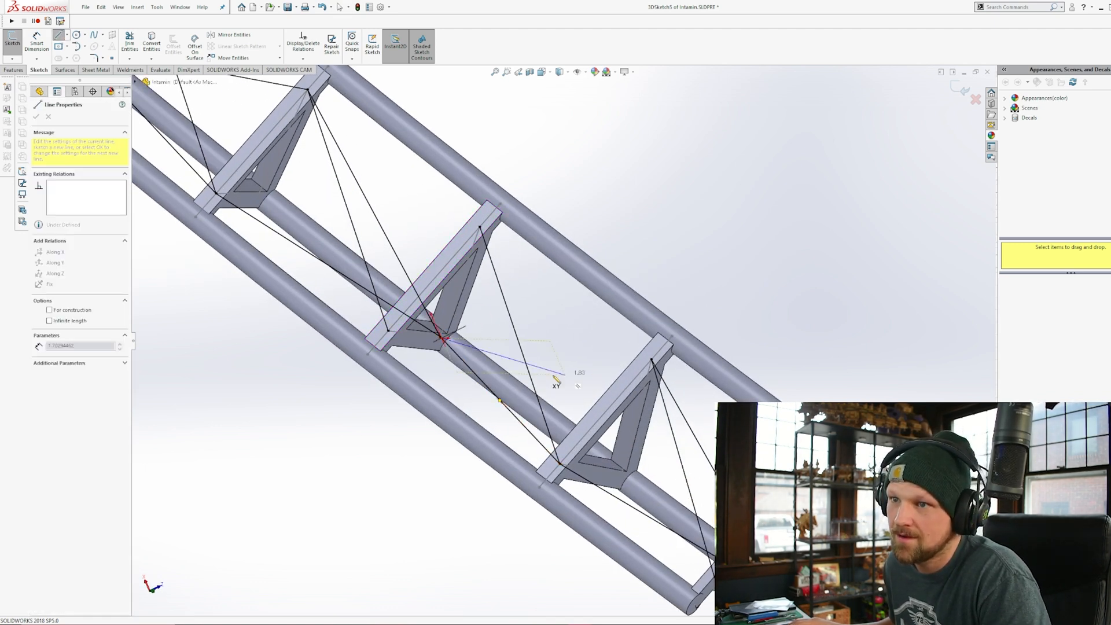
pyautogui.press('Escape')
pyautogui.press('l')
pyautogui.click(440, 336)
pyautogui.click(652, 360)
pyautogui.press('Escape')
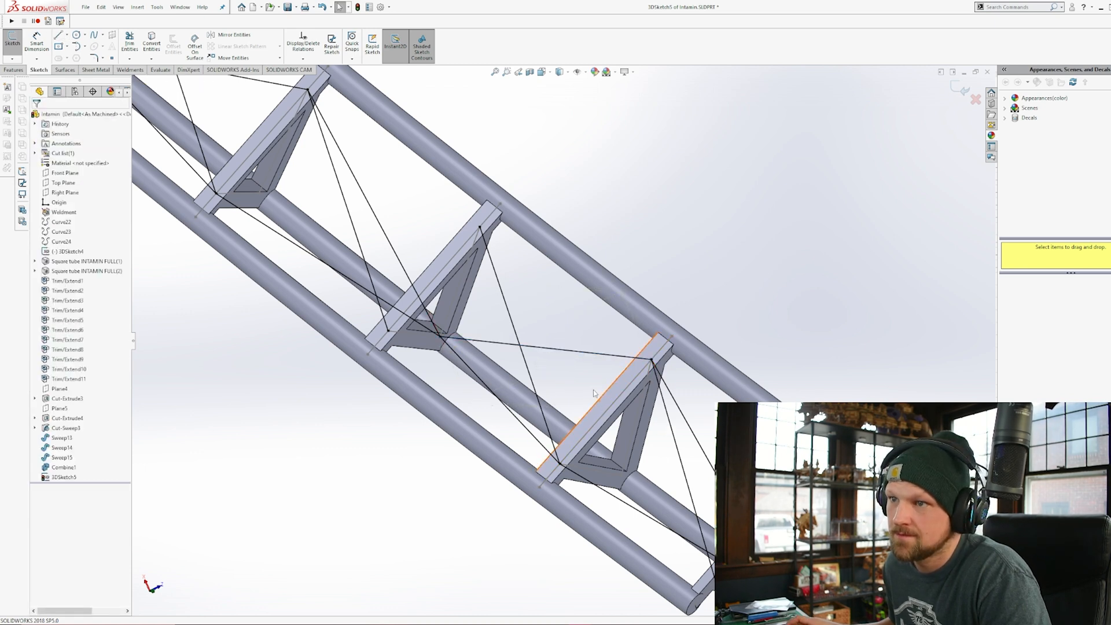
pyautogui.scroll(5, 594, 394)
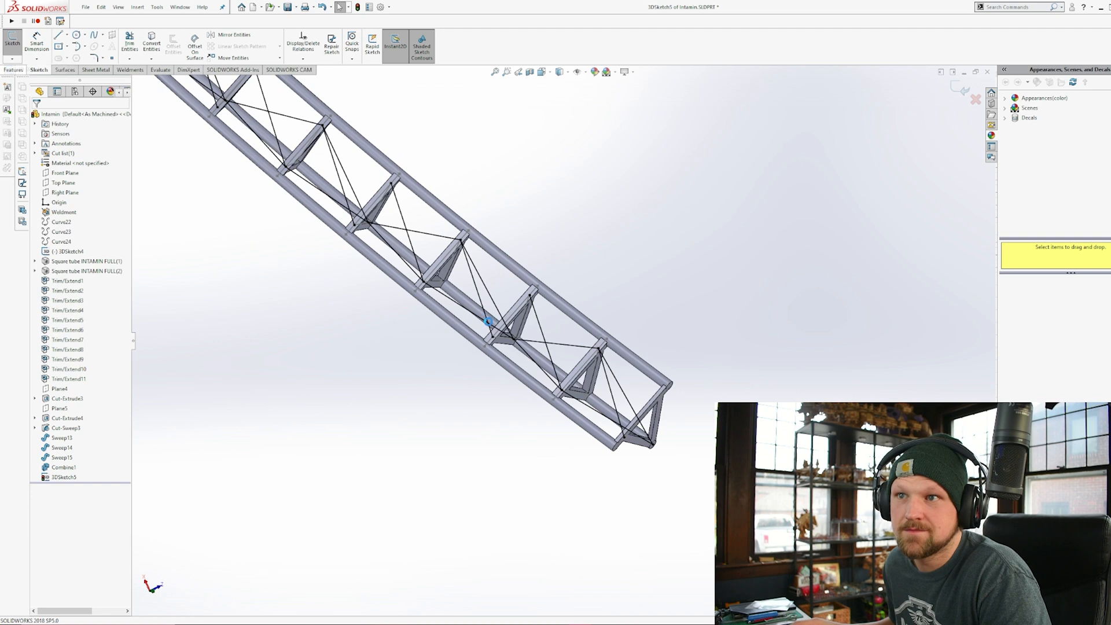
pyautogui.scroll(4, 488, 321)
pyautogui.moveTo(491, 318)
pyautogui.mouseDown(button='middle')
pyautogui.moveTo(480, 391)
pyautogui.moveTo(446, 310)
pyautogui.moveTo(599, 124)
pyautogui.moveTo(648, 203)
pyautogui.moveTo(447, 197)
pyautogui.moveTo(450, 271)
pyautogui.moveTo(559, 318)
pyautogui.mouseUp(button='middle')
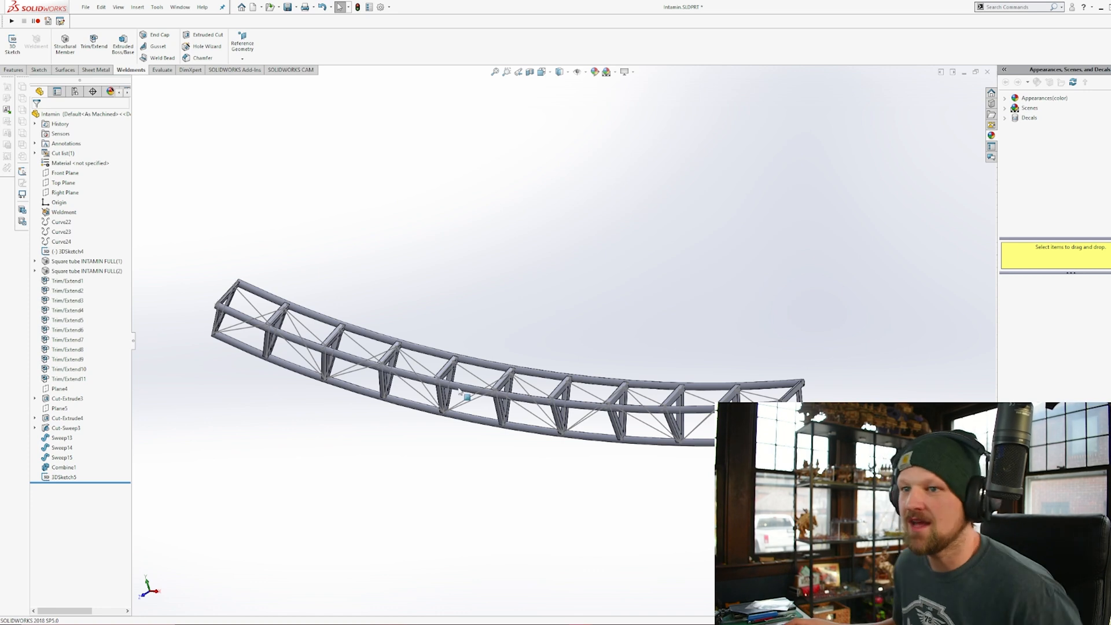
# Start an iso pipe structural member of size INTAMIN PIPE with the first two zigzag diagonals as its path.
pyautogui.click(65, 43)
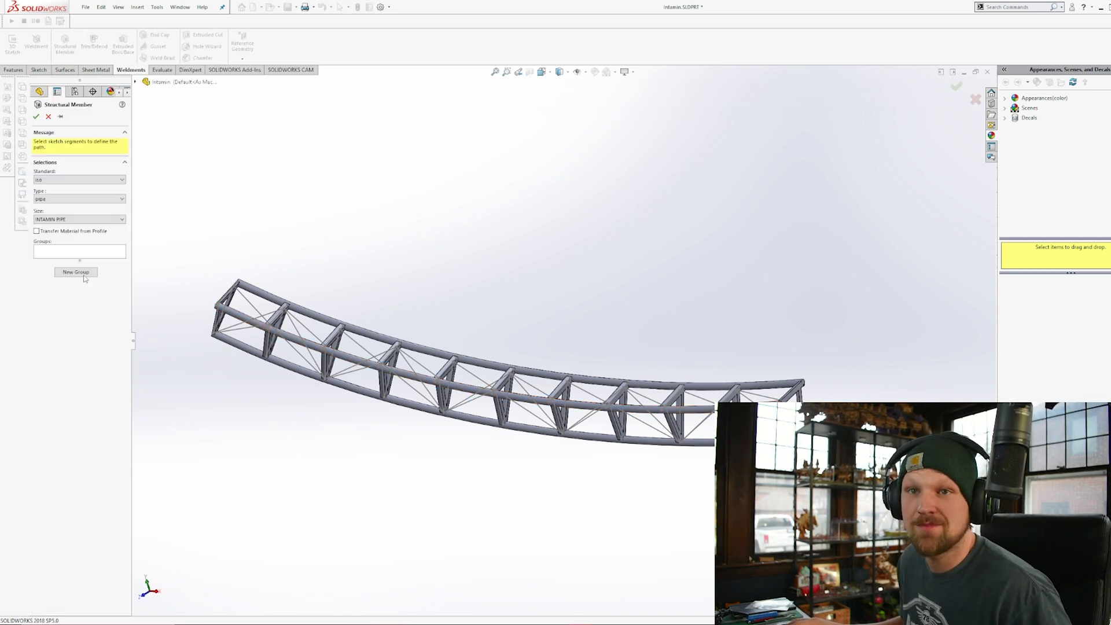
pyautogui.moveTo(276, 315); pyautogui.dragTo(250, 349, button='middle')
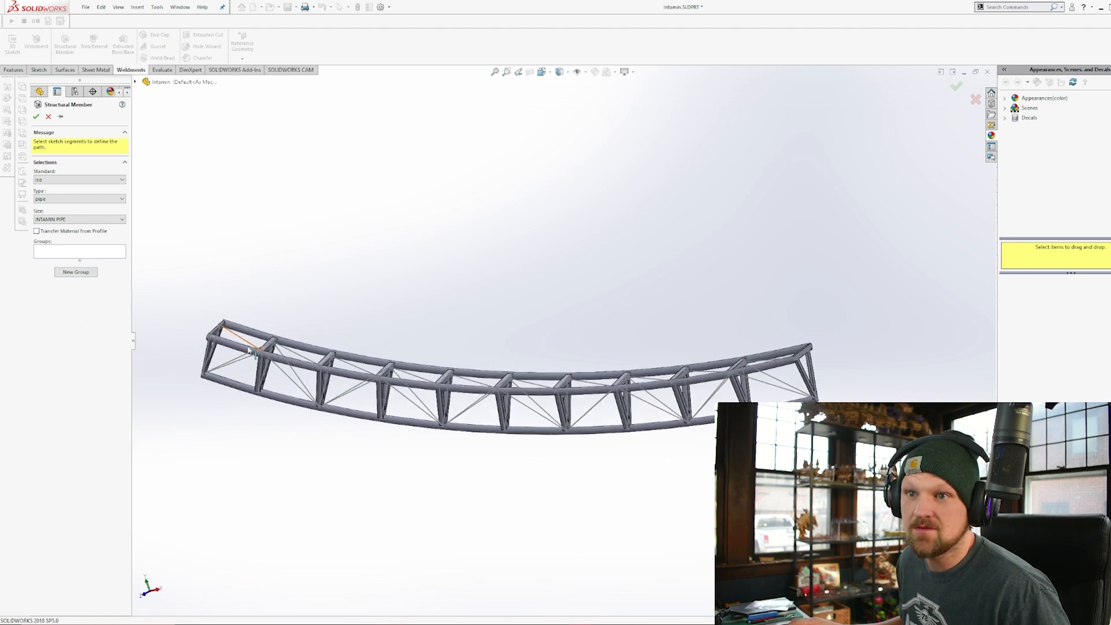
pyautogui.click(293, 382)
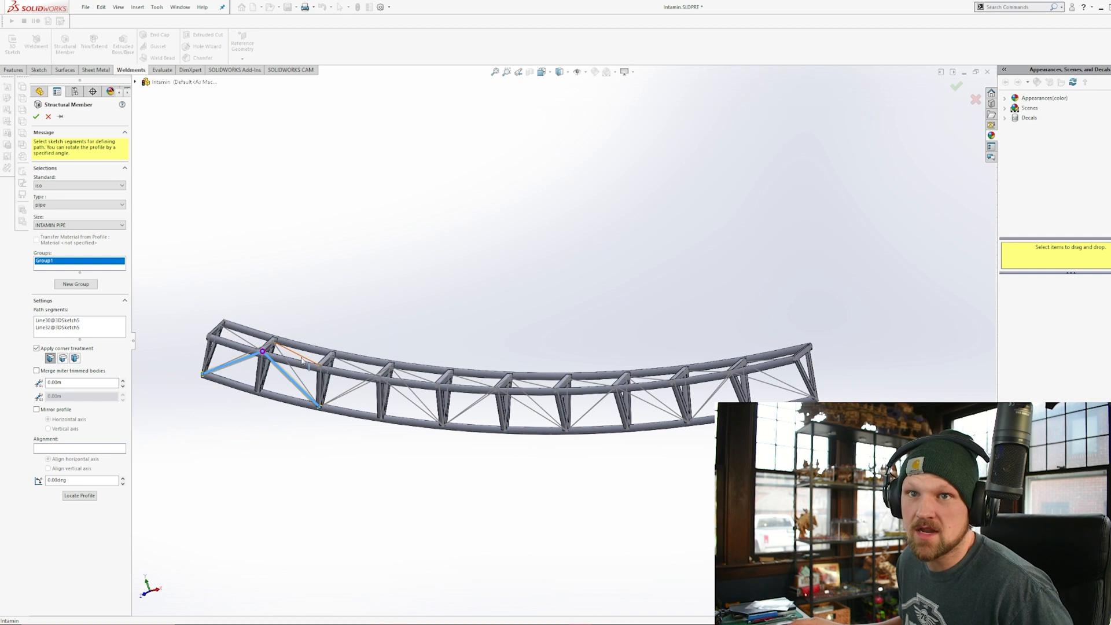
pyautogui.scroll(-5, 302, 360)
pyautogui.moveTo(548, 423); pyautogui.dragTo(576, 488, button='middle')
pyautogui.scroll(6, 640, 230)
pyautogui.scroll(-8, 578, 173)
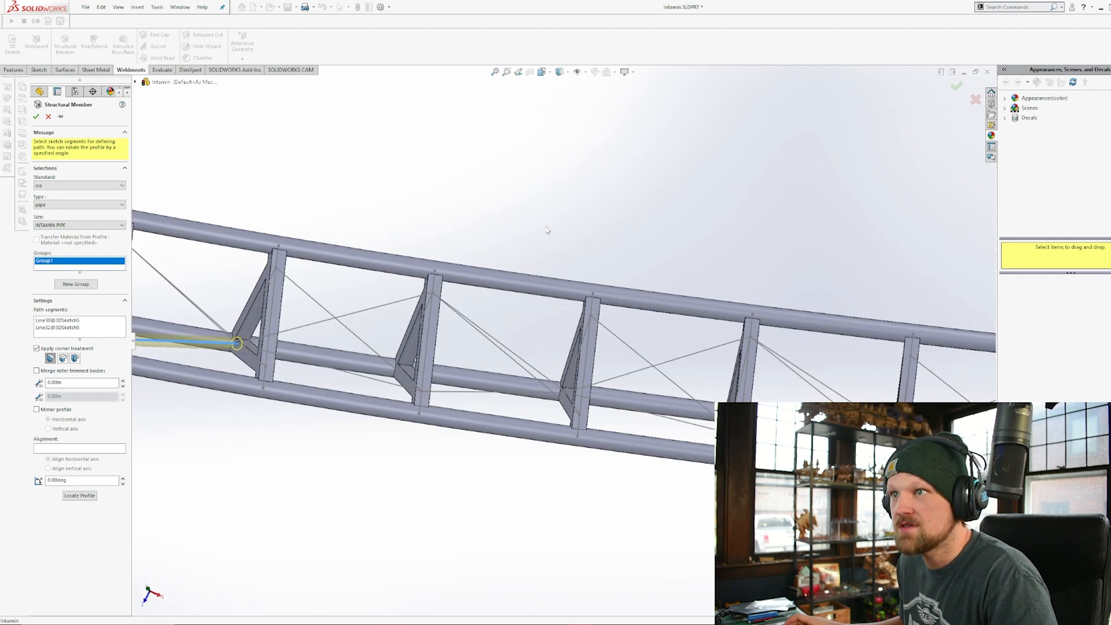
# Add the remaining zigzag and crossbar diagonals as path groups, create the bracing pipes, and hide their 3D sketch.
pyautogui.click(450, 428)
pyautogui.click(492, 406)
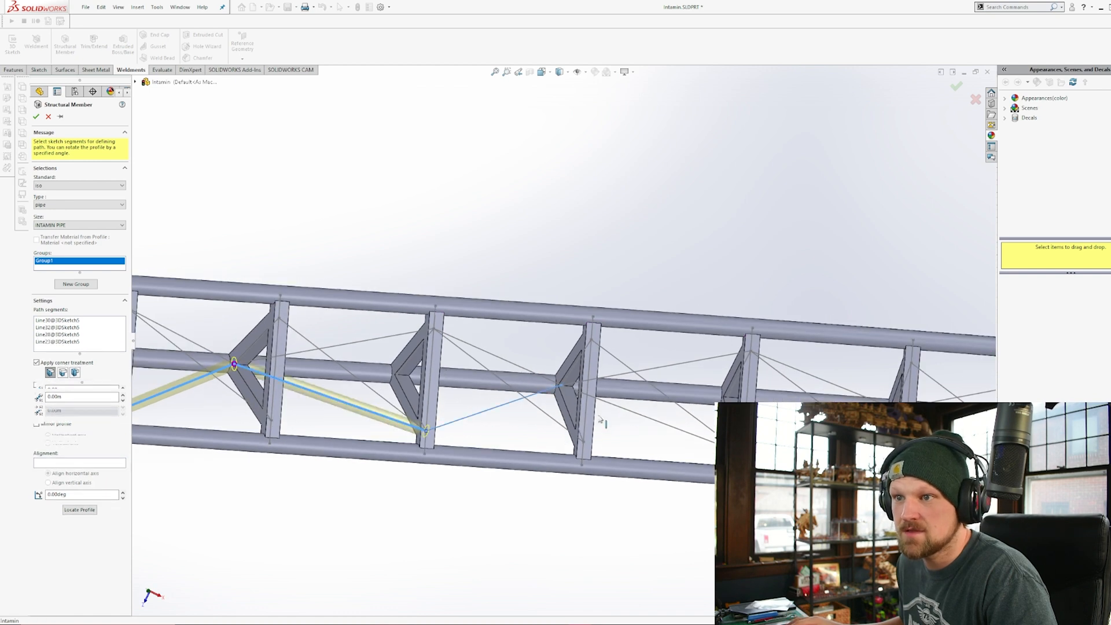
pyautogui.click(642, 412)
pyautogui.scroll(3, 697, 359)
pyautogui.click(697, 361)
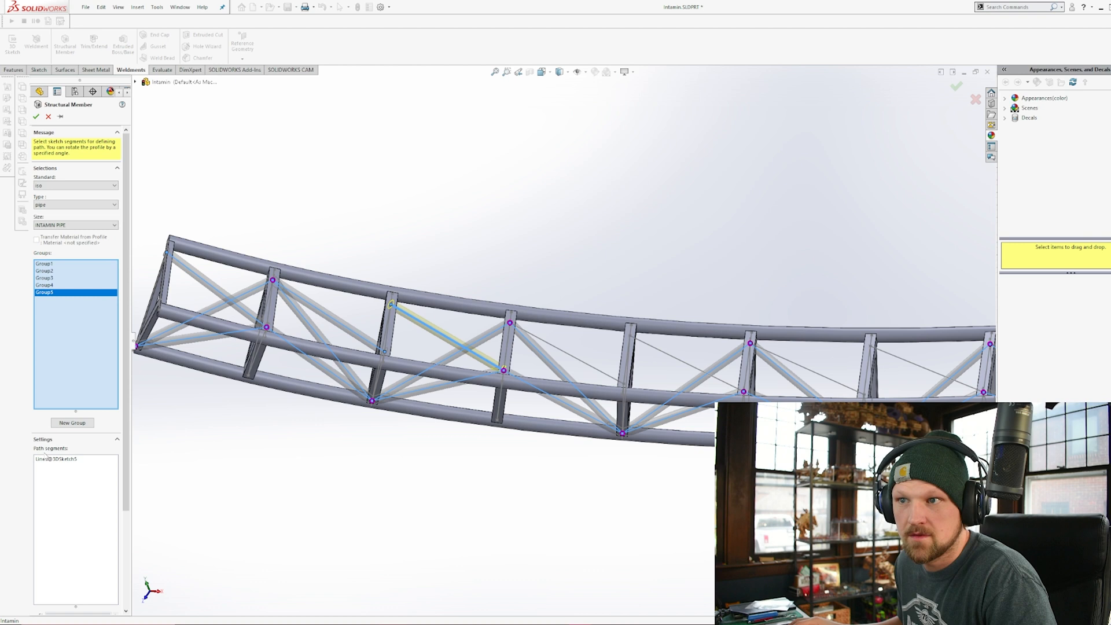
pyautogui.press('f')
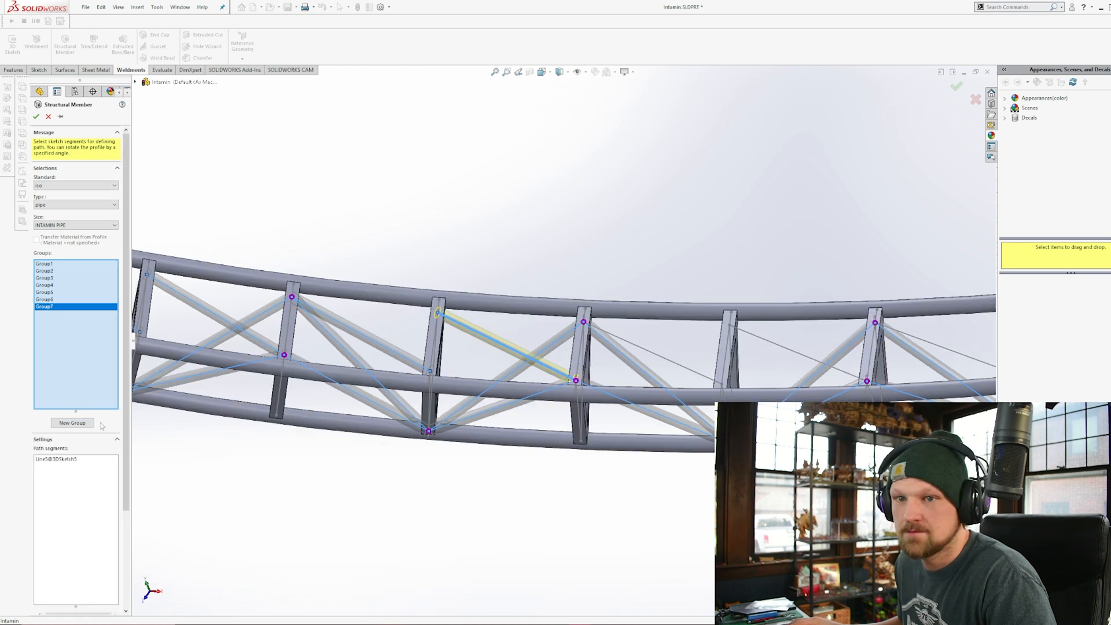
pyautogui.press('Return')
pyautogui.click(62, 476)
# Examine the bracing pipes along the track and where they meet the rails and spine at the end frames.
pyautogui.moveTo(470, 472); pyautogui.dragTo(543, 370, button='middle')
pyautogui.scroll(-8, 543, 371)
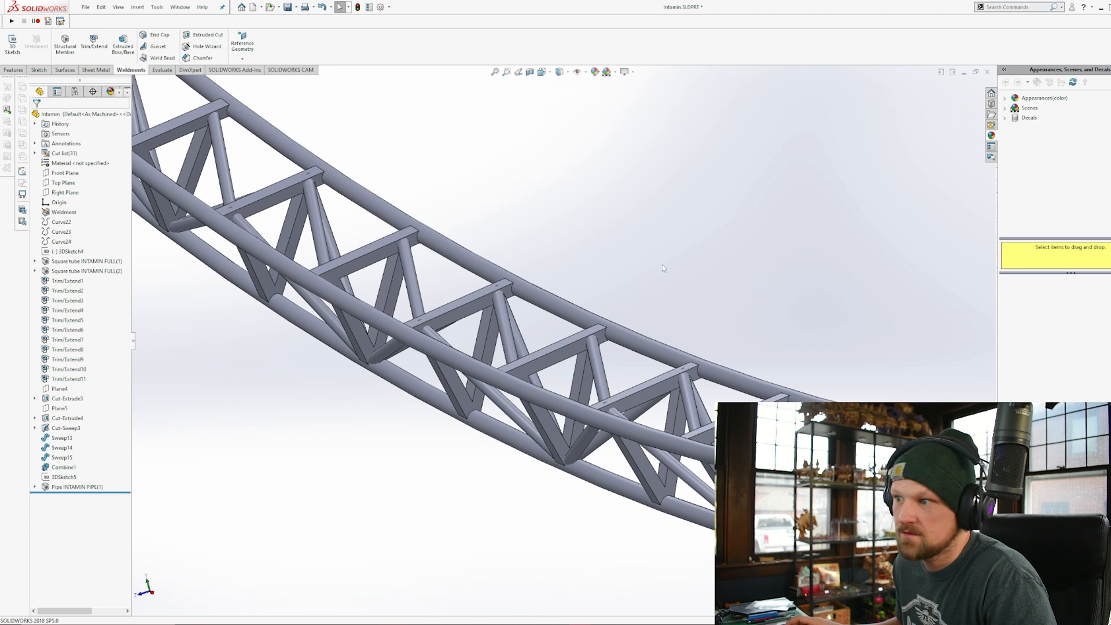
pyautogui.scroll(4, 657, 303)
pyautogui.scroll(-5, 833, 396)
pyautogui.moveTo(832, 396); pyautogui.dragTo(567, 505, button='middle')
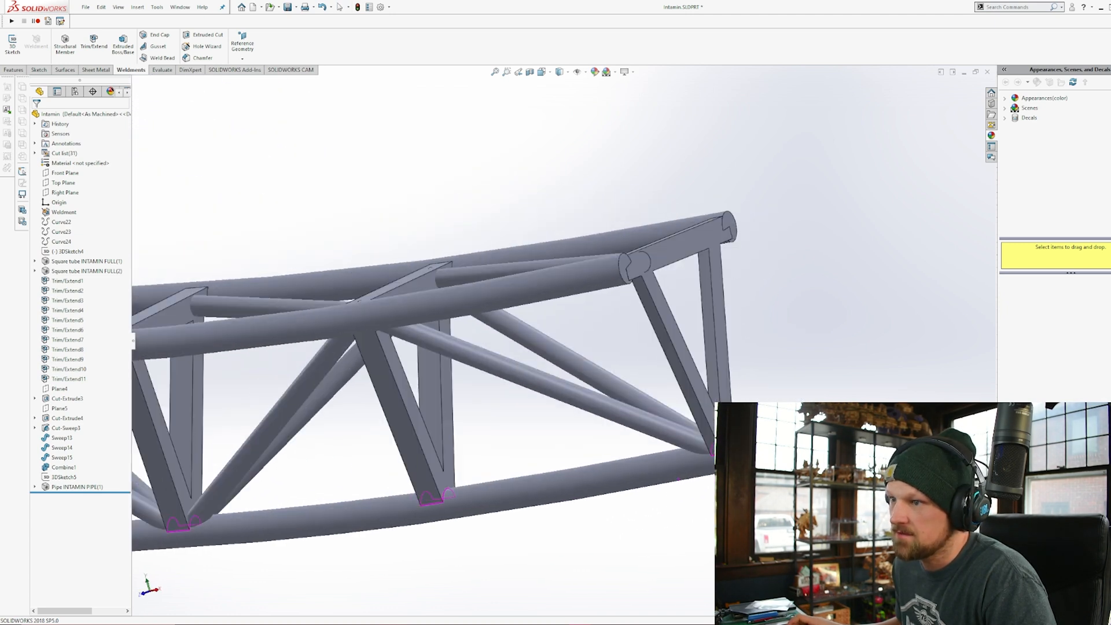
pyautogui.scroll(-5, 568, 506)
pyautogui.scroll(1, 635, 419)
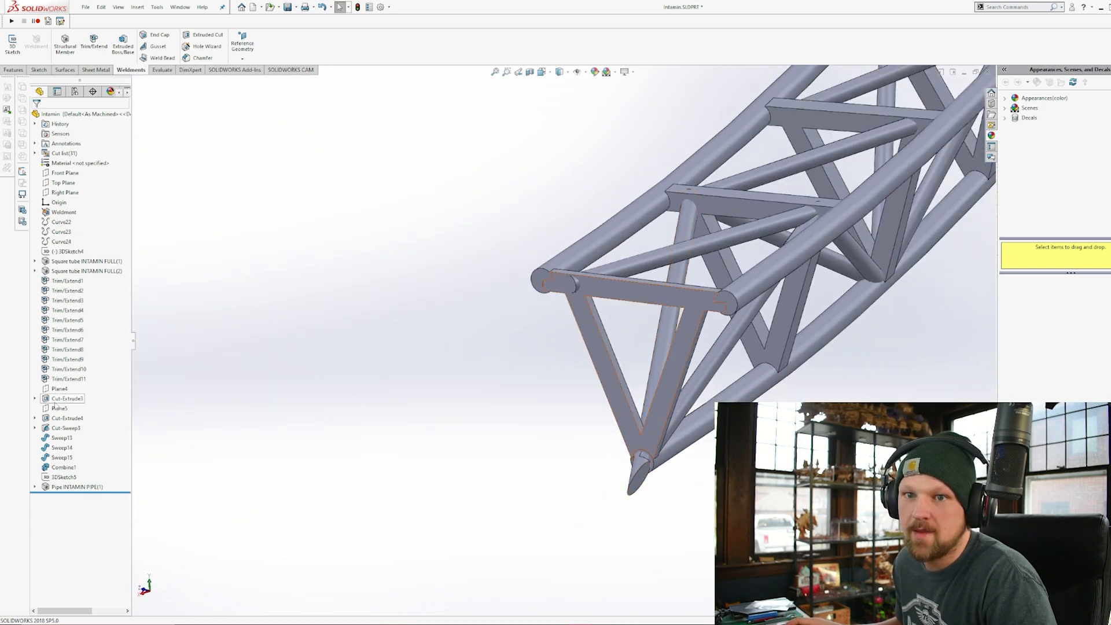
pyautogui.scroll(8, 662, 144)
pyautogui.moveTo(662, 144)
pyautogui.mouseDown(button='middle')
pyautogui.moveTo(661, 180)
pyautogui.moveTo(769, 290)
pyautogui.moveTo(654, 276)
pyautogui.moveTo(614, 295)
pyautogui.mouseUp(button='middle')
pyautogui.scroll(-5, 773, 293)
pyautogui.scroll(-3, 639, 388)
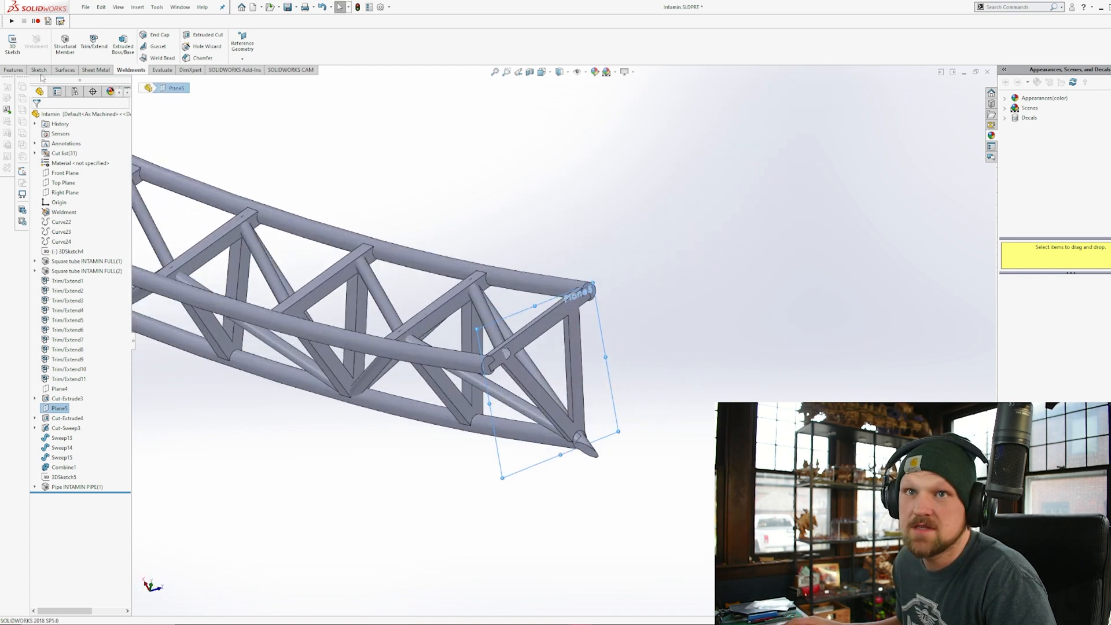
# Start a sketch on Plane5 and draw a circle of about 1.54 m radius enclosing the end frame.
pyautogui.click(38, 70)
pyautogui.click(19, 50)
pyautogui.click(77, 35)
pyautogui.click(548, 379)
pyautogui.click(650, 216)
# Cut-extrude the circle about 2.621 m outward from the track end and 0.001 m in the second direction to trim the protruding pipe ends.
pyautogui.click(23, 70)
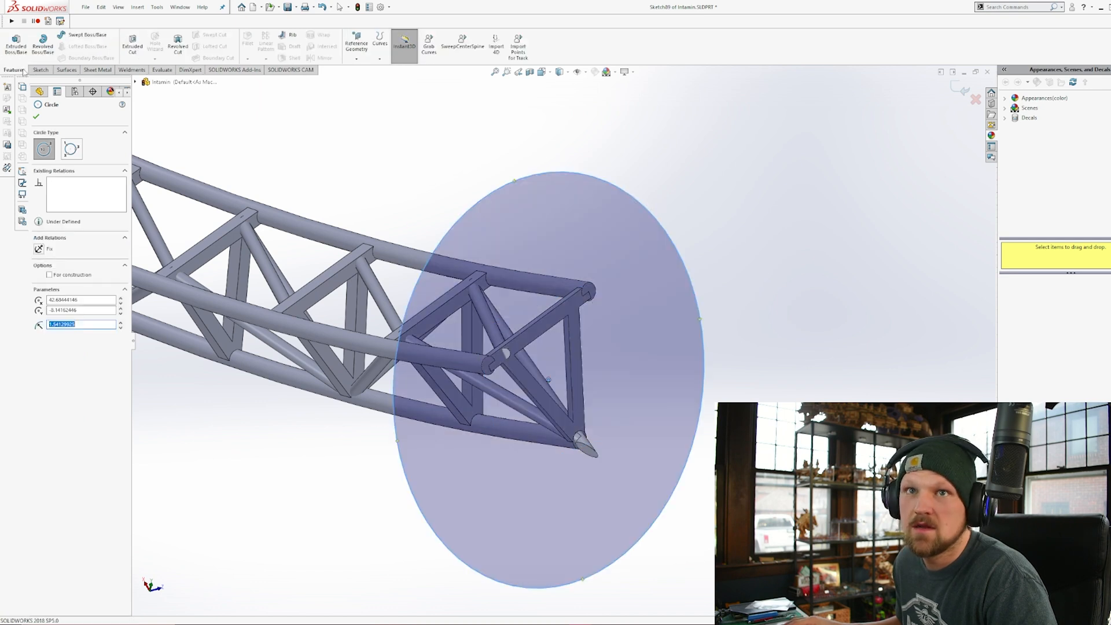
pyautogui.click(133, 44)
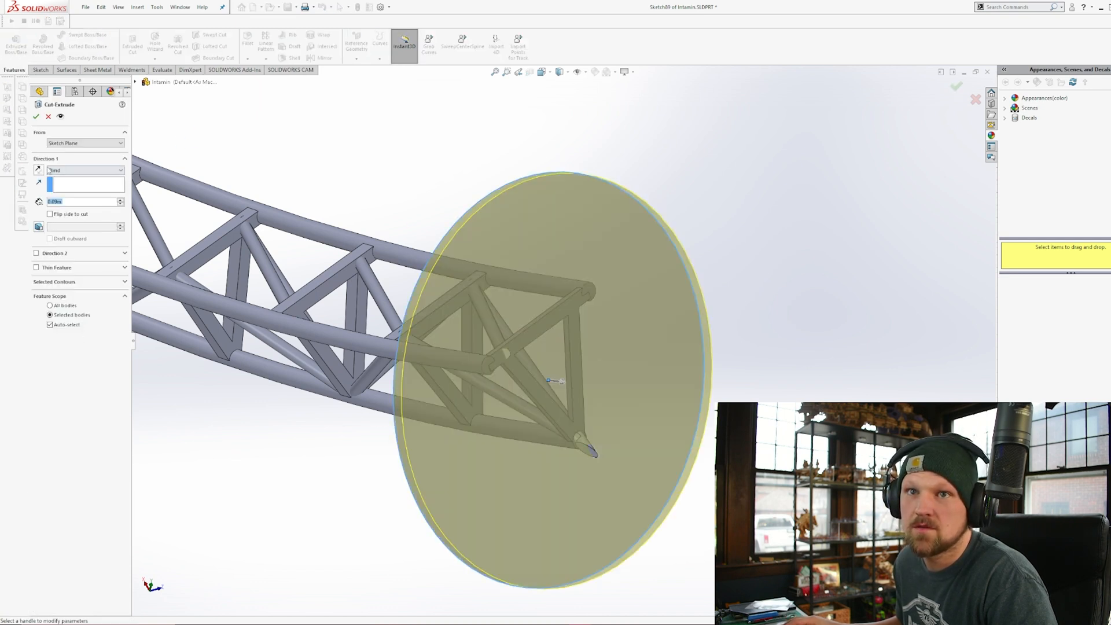
pyautogui.click(36, 253)
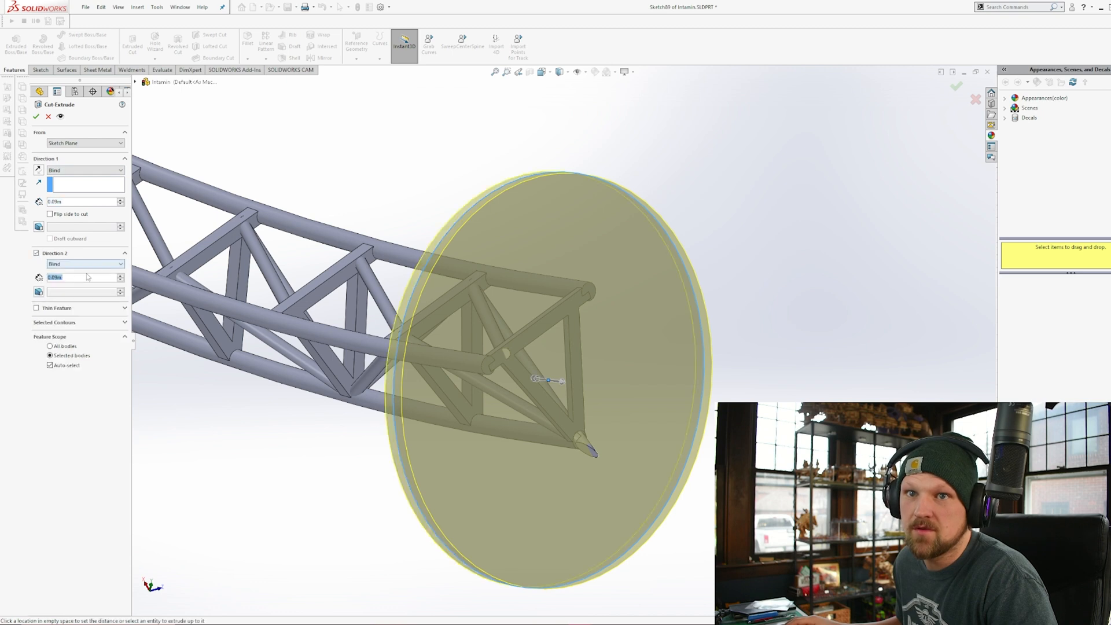
pyautogui.write('0.001')
pyautogui.press('Return')
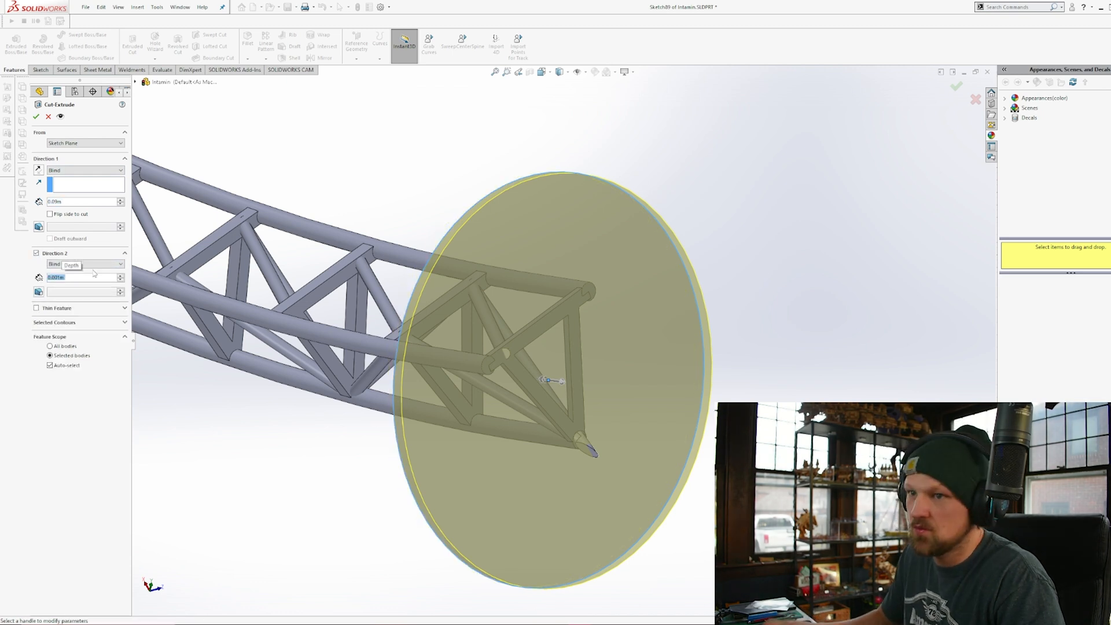
pyautogui.click(36, 117)
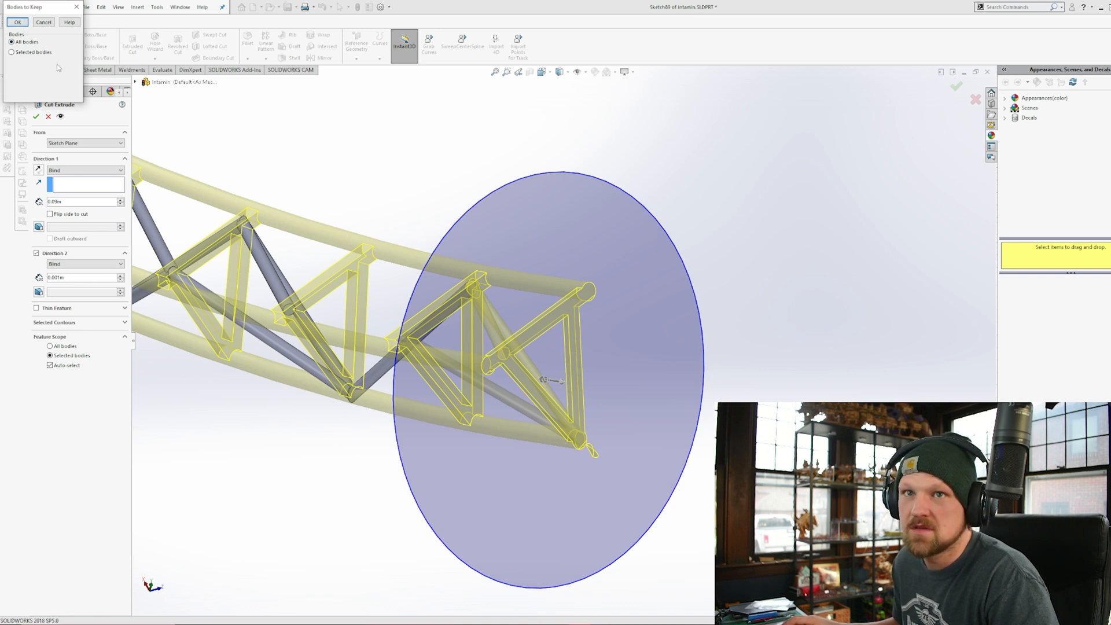
pyautogui.click(79, 7)
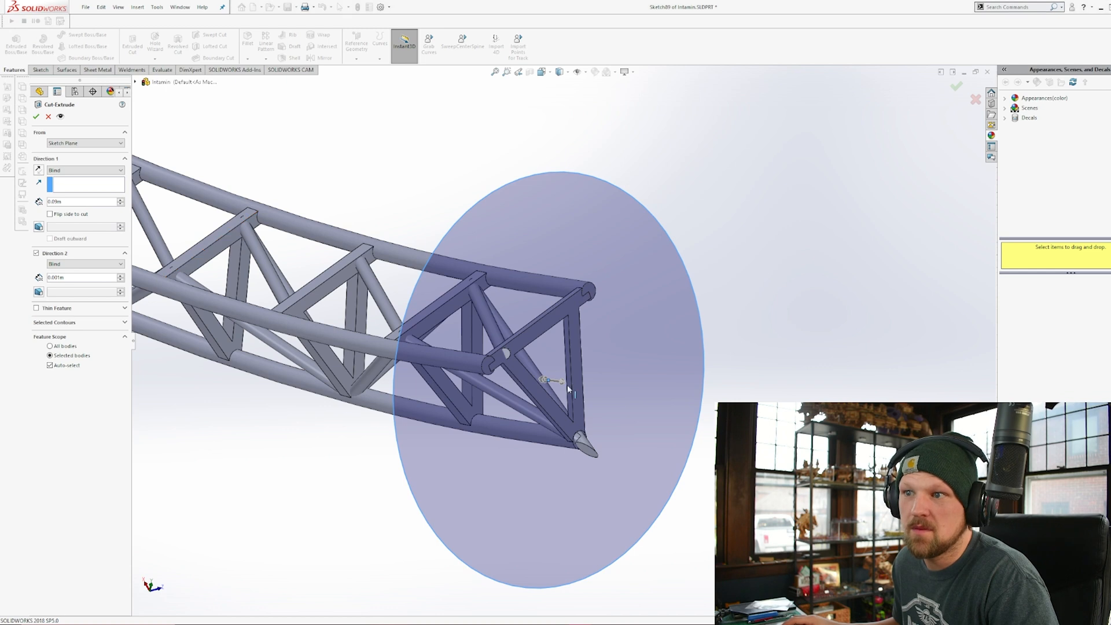
pyautogui.click(704, 407)
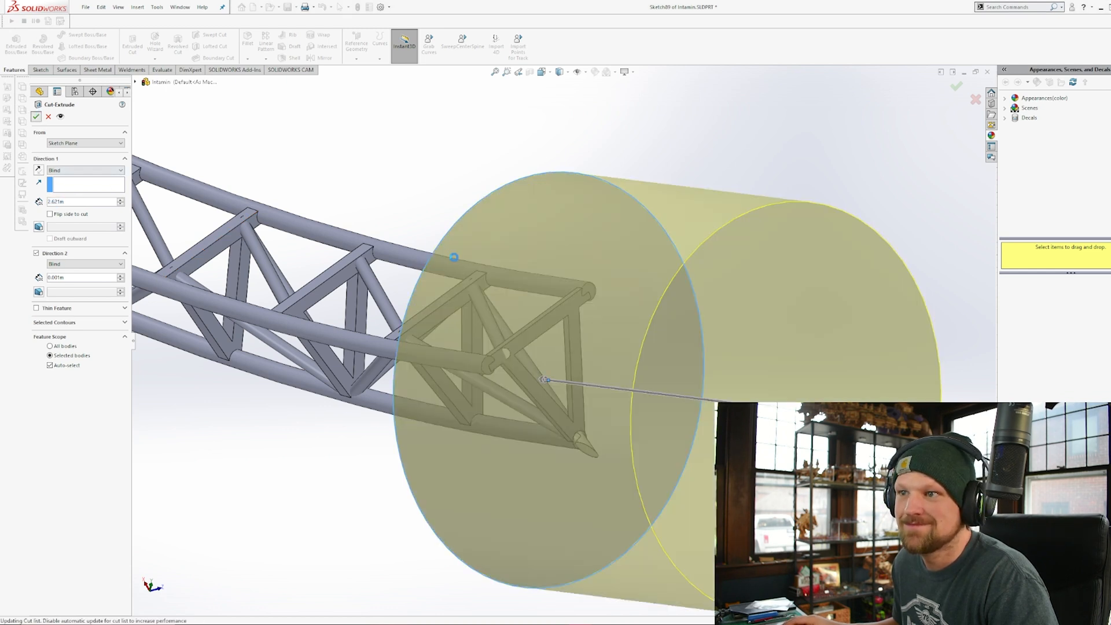
pyautogui.click(782, 230)
# Sketch a circle of about 2.56 m radius on Plane4 around the untrimmed end frame and cut-extrude it 2.621 m outward.
pyautogui.scroll(2, 775, 234)
pyautogui.moveTo(509, 306)
pyautogui.mouseDown(button='middle')
pyautogui.moveTo(596, 325)
pyautogui.moveTo(602, 370)
pyautogui.mouseUp(button='middle')
pyautogui.scroll(4, 602, 391)
pyautogui.scroll(-4, 323, 348)
pyautogui.moveTo(322, 347); pyautogui.dragTo(480, 405, button='middle')
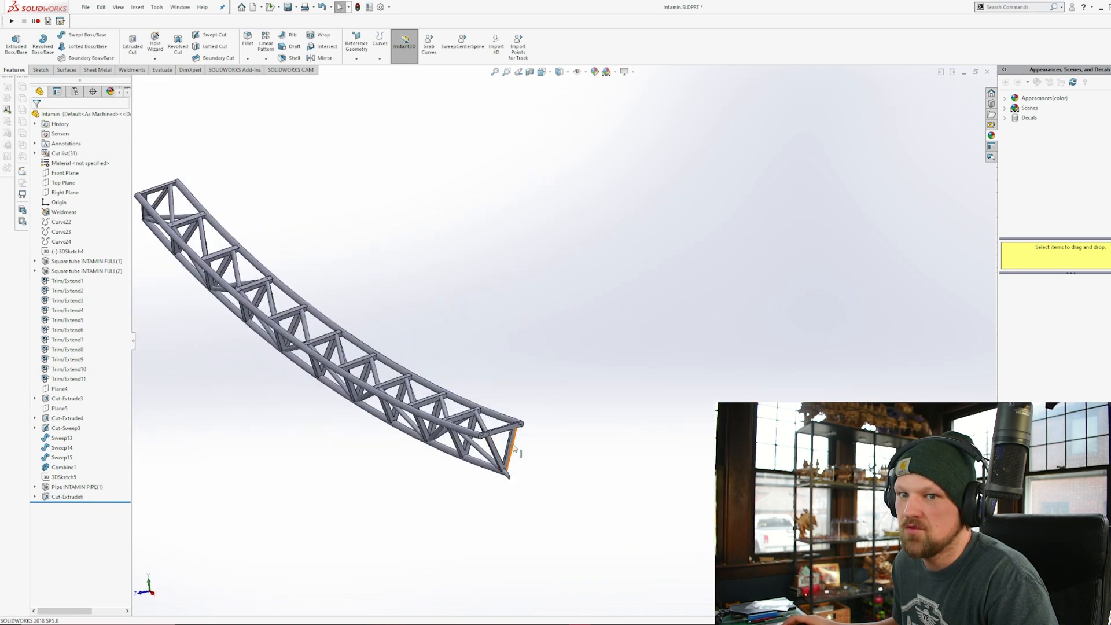
pyautogui.scroll(-3, 514, 448)
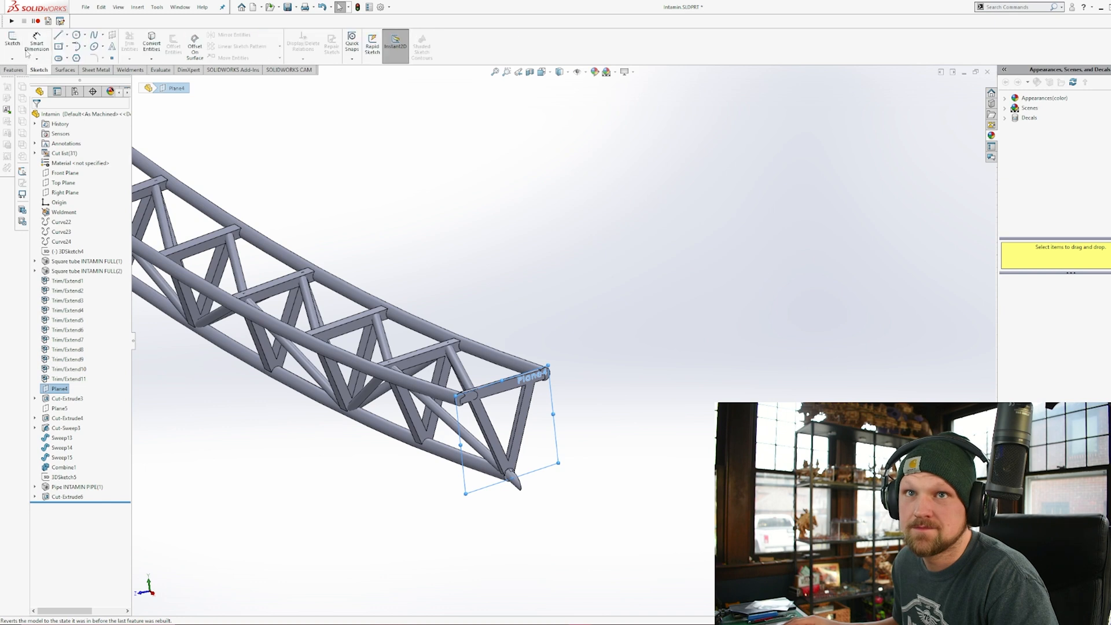
pyautogui.click(79, 35)
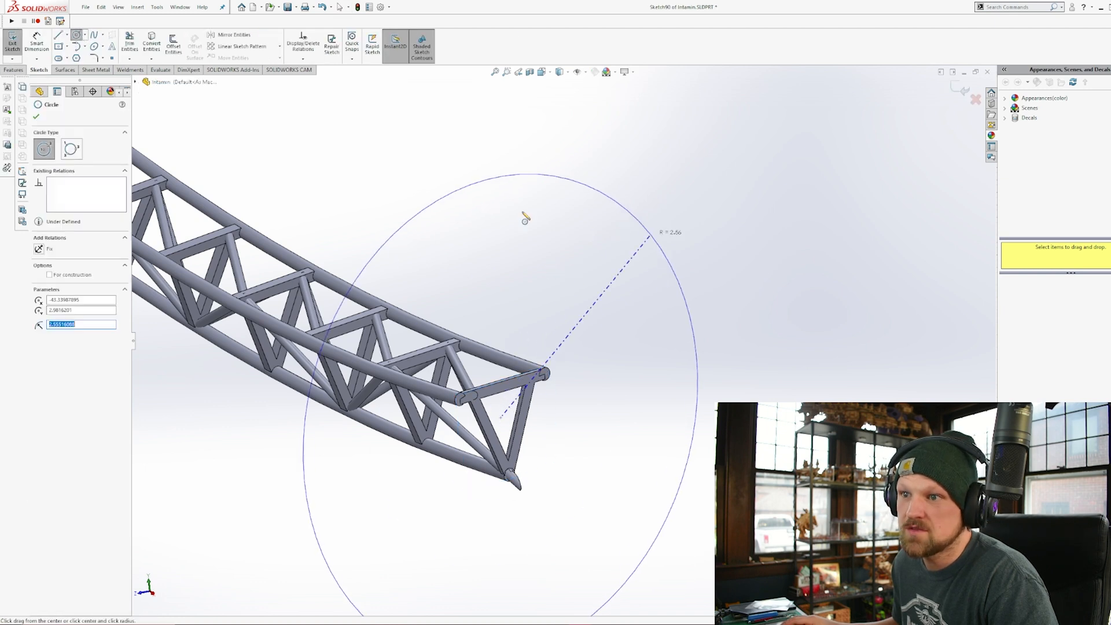
pyautogui.click(125, 49)
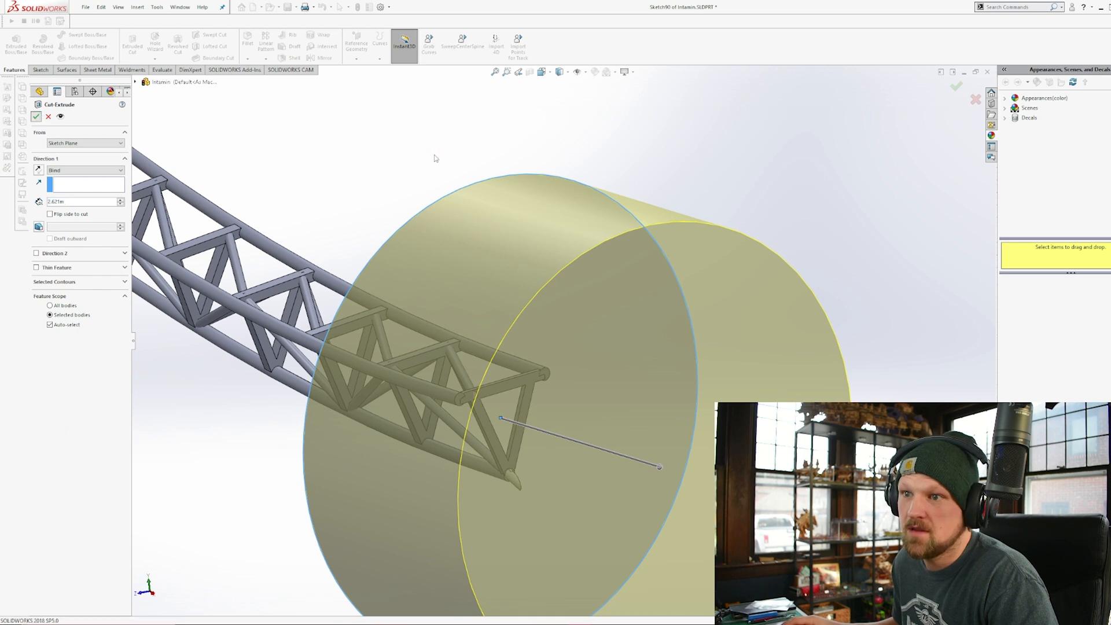
pyautogui.press('Return')
# Examine the trimmed bracing pipes along the track and where they meet the rails and spine at the end frames.
pyautogui.moveTo(516, 363); pyautogui.dragTo(520, 347, button='middle')
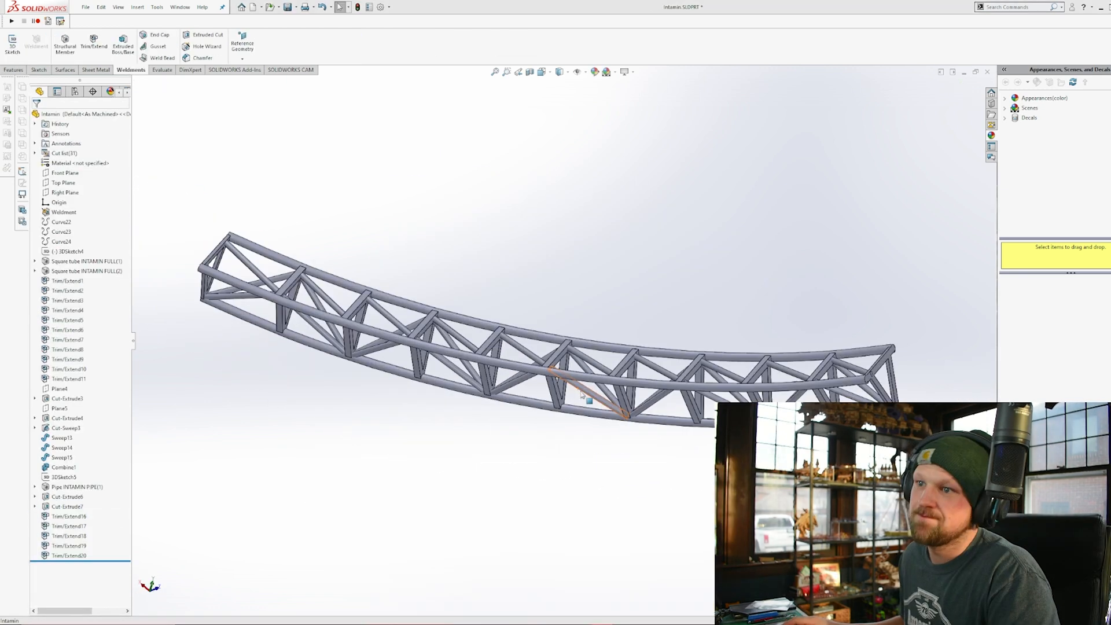
pyautogui.scroll(-4, 542, 345)
pyautogui.scroll(2, 618, 340)
pyautogui.moveTo(618, 340); pyautogui.dragTo(521, 347, button='middle')
pyautogui.moveTo(596, 373); pyautogui.dragTo(590, 457, button='middle')
pyautogui.scroll(5, 574, 304)
pyautogui.scroll(2, 578, 202)
pyautogui.moveTo(578, 202); pyautogui.dragTo(618, 326, button='middle')
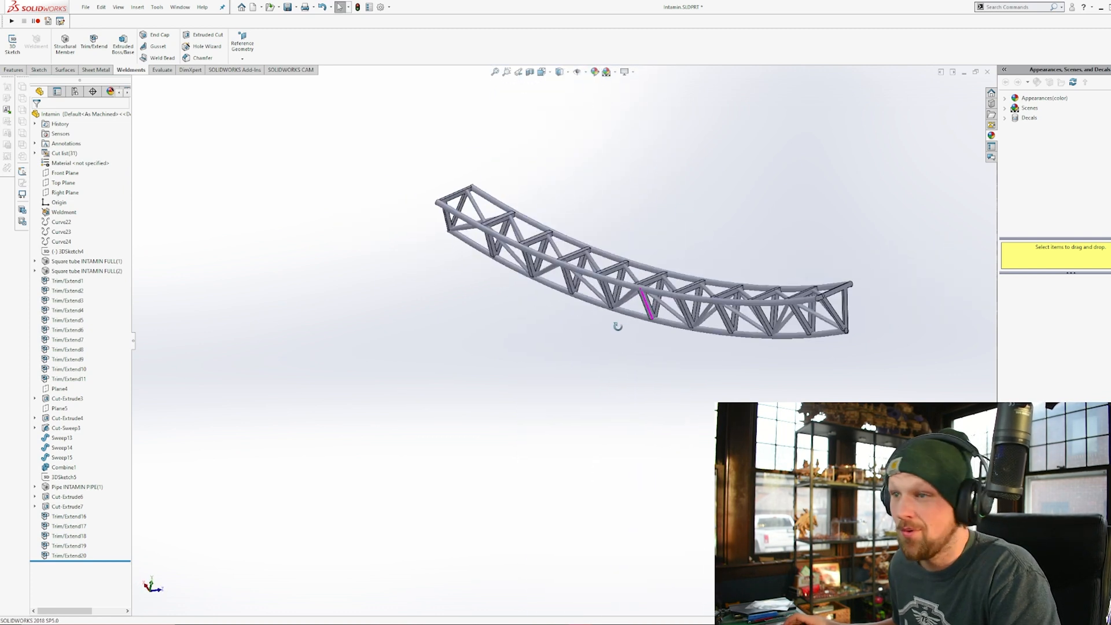
pyautogui.scroll(-2, 848, 331)
pyautogui.scroll(-5, 726, 389)
pyautogui.moveTo(527, 259); pyautogui.dragTo(557, 300, button='middle')
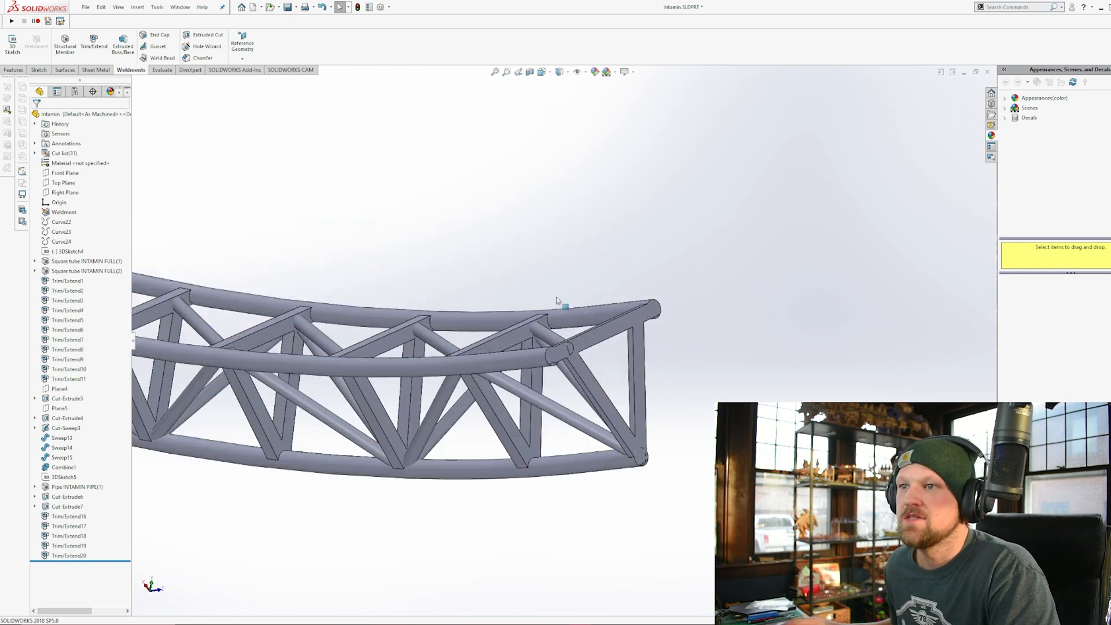
pyautogui.scroll(-3, 633, 354)
pyautogui.moveTo(632, 355); pyautogui.dragTo(581, 328, button='middle')
pyautogui.scroll(8, 640, 409)
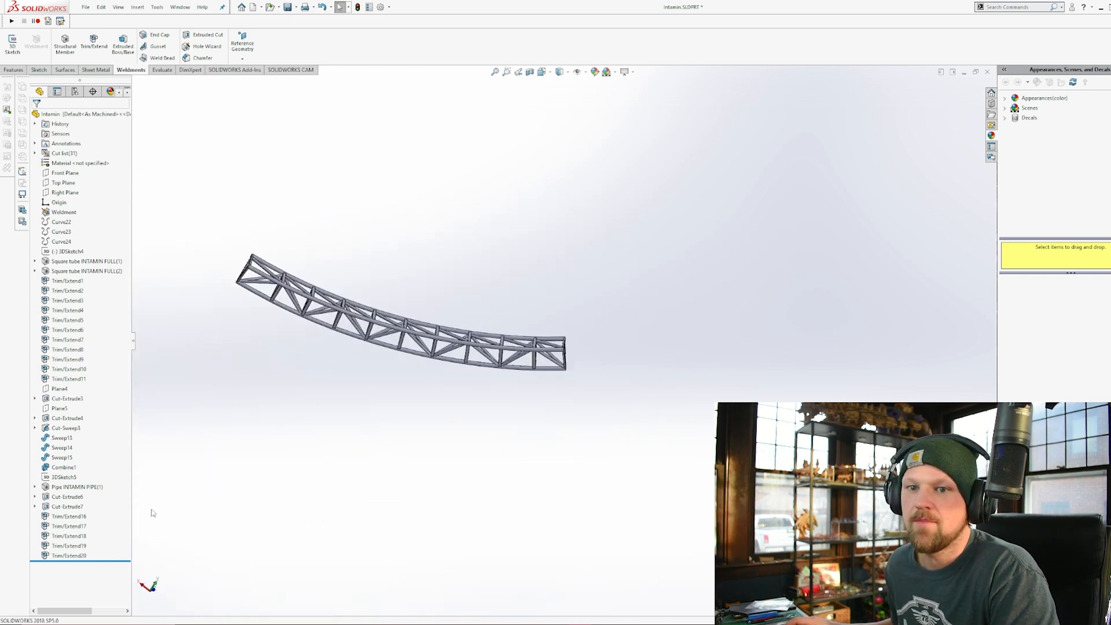
# Combine all the track bodies, including rails, spine, frames and bracing pipes, into one with the Add operation.
pyautogui.moveTo(669, 454); pyautogui.dragTo(185, 203)
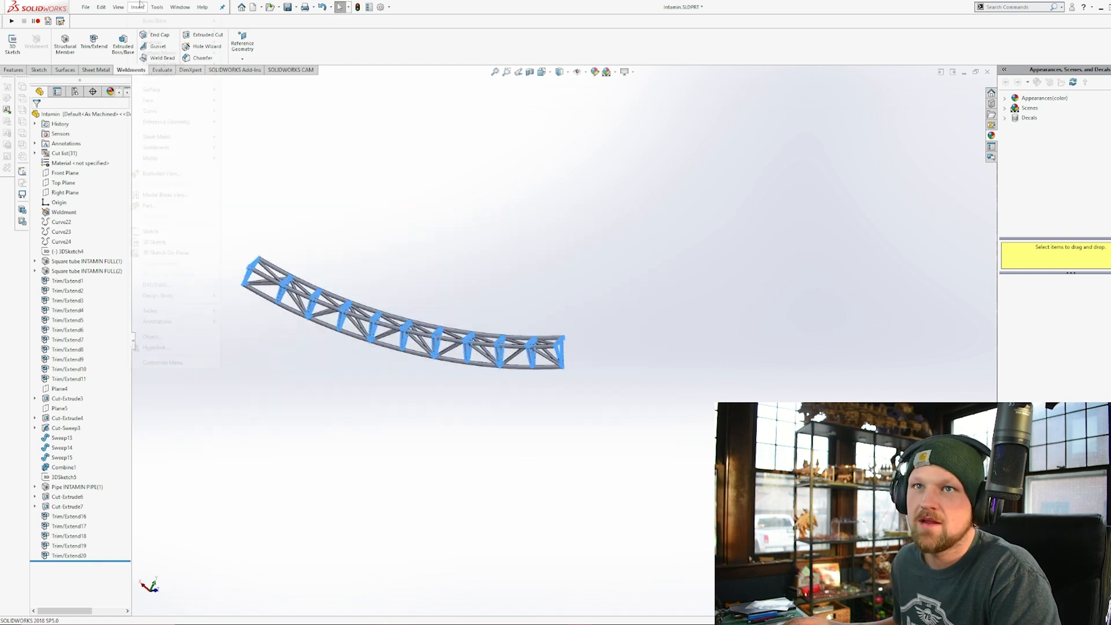
pyautogui.click(137, 7)
pyautogui.moveTo(165, 43)
pyautogui.click(253, 249)
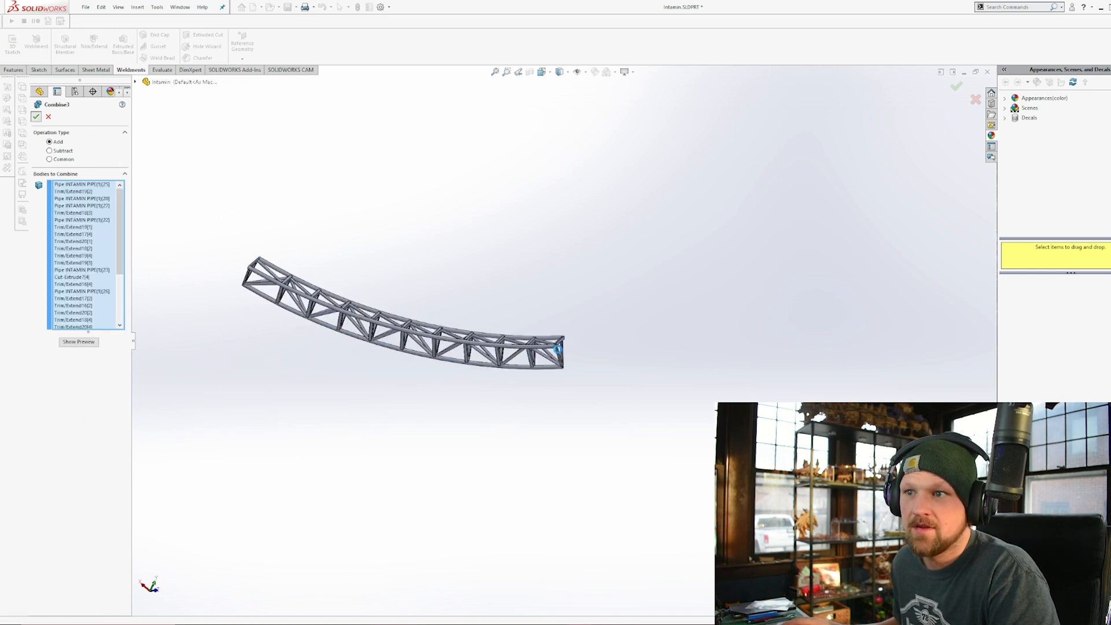
pyautogui.press('Return')
# Inspect the combined track body from its end frame and along its full length.
pyautogui.scroll(-5, 538, 344)
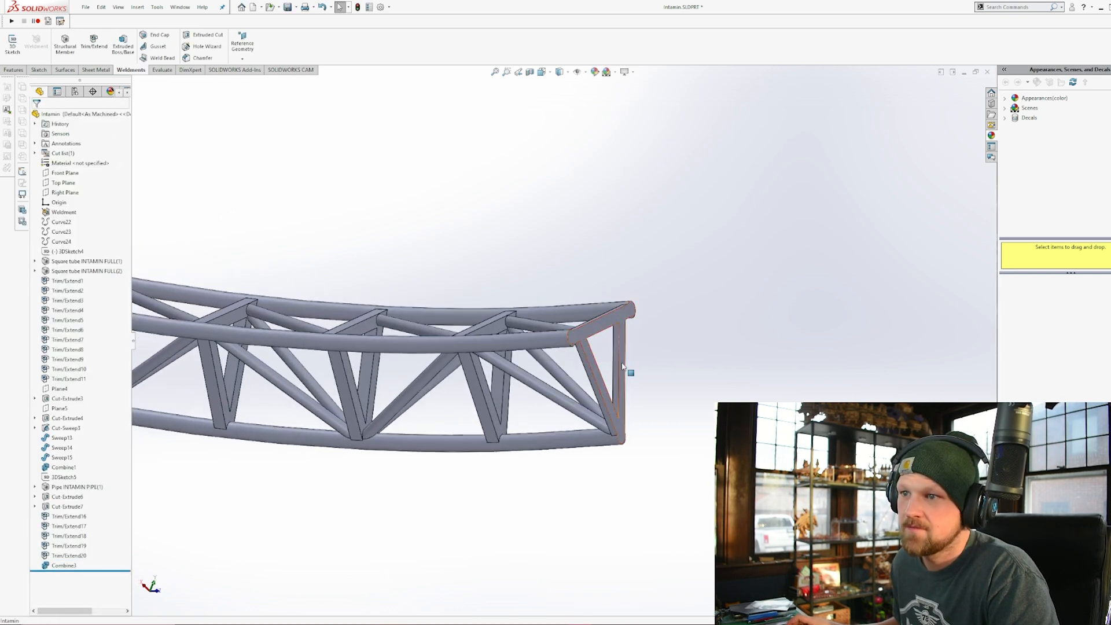
pyautogui.moveTo(692, 382); pyautogui.dragTo(645, 332, button='middle')
pyautogui.scroll(8, 648, 277)
pyautogui.moveTo(334, 307); pyautogui.dragTo(347, 495, button='middle')
pyautogui.scroll(-5, 394, 307)
pyautogui.moveTo(471, 369); pyautogui.dragTo(532, 394, button='middle')
pyautogui.scroll(4, 419, 362)
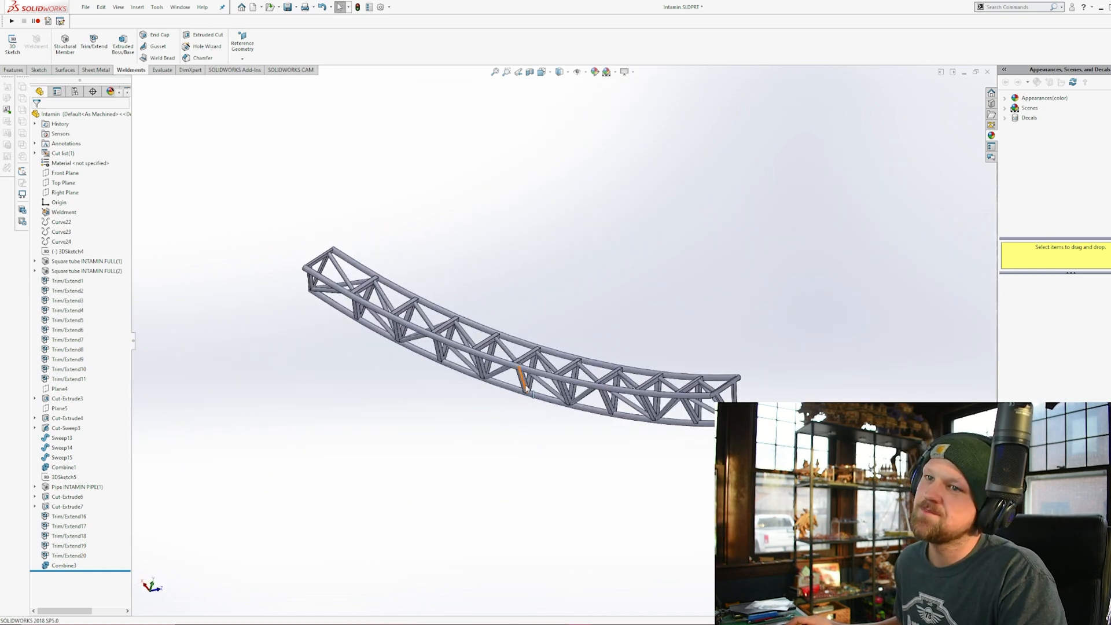